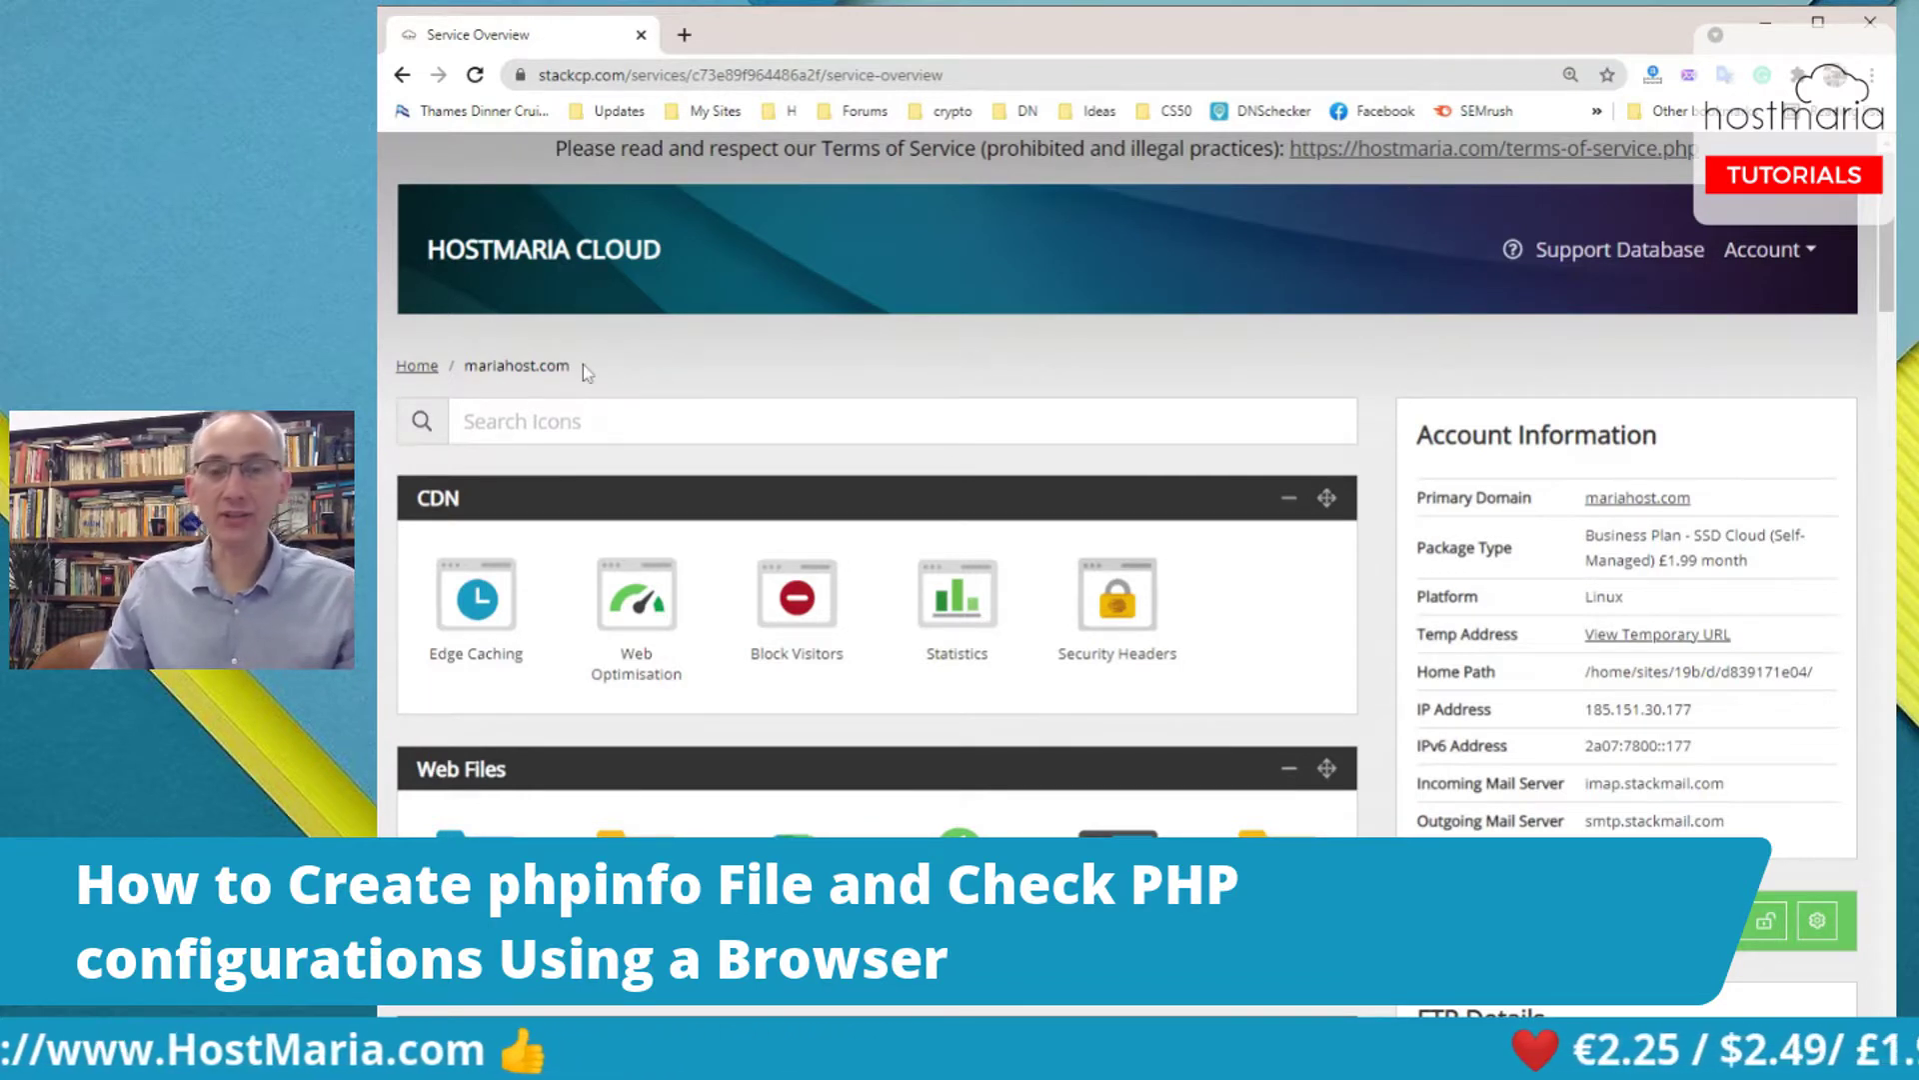
Load mariahost.com in a new tab to see its THIS SITE IS BRAND NEW placeholder, then return to Service Overview.
left_click_drag(464, 366, 572, 366)
key("ctrl+c")
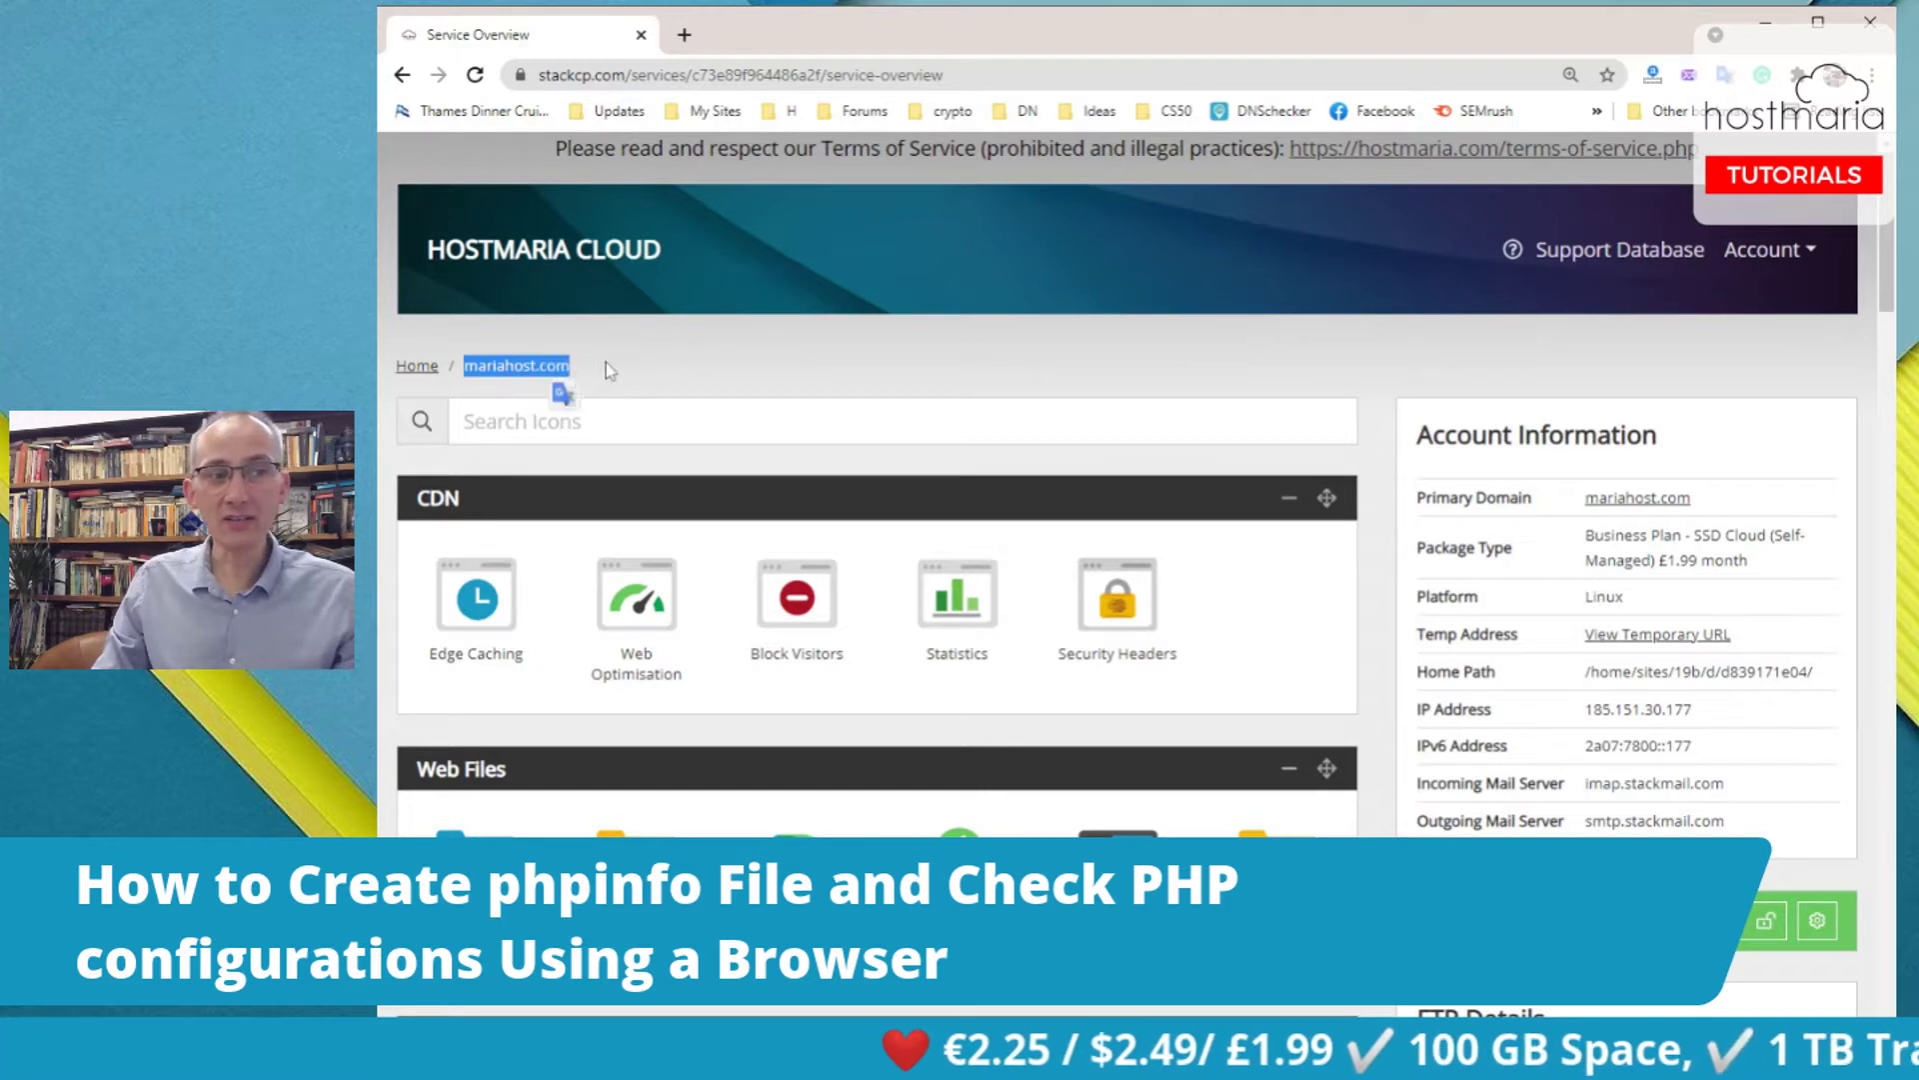
left_click(684, 34)
key("ctrl+v")
key("Return")
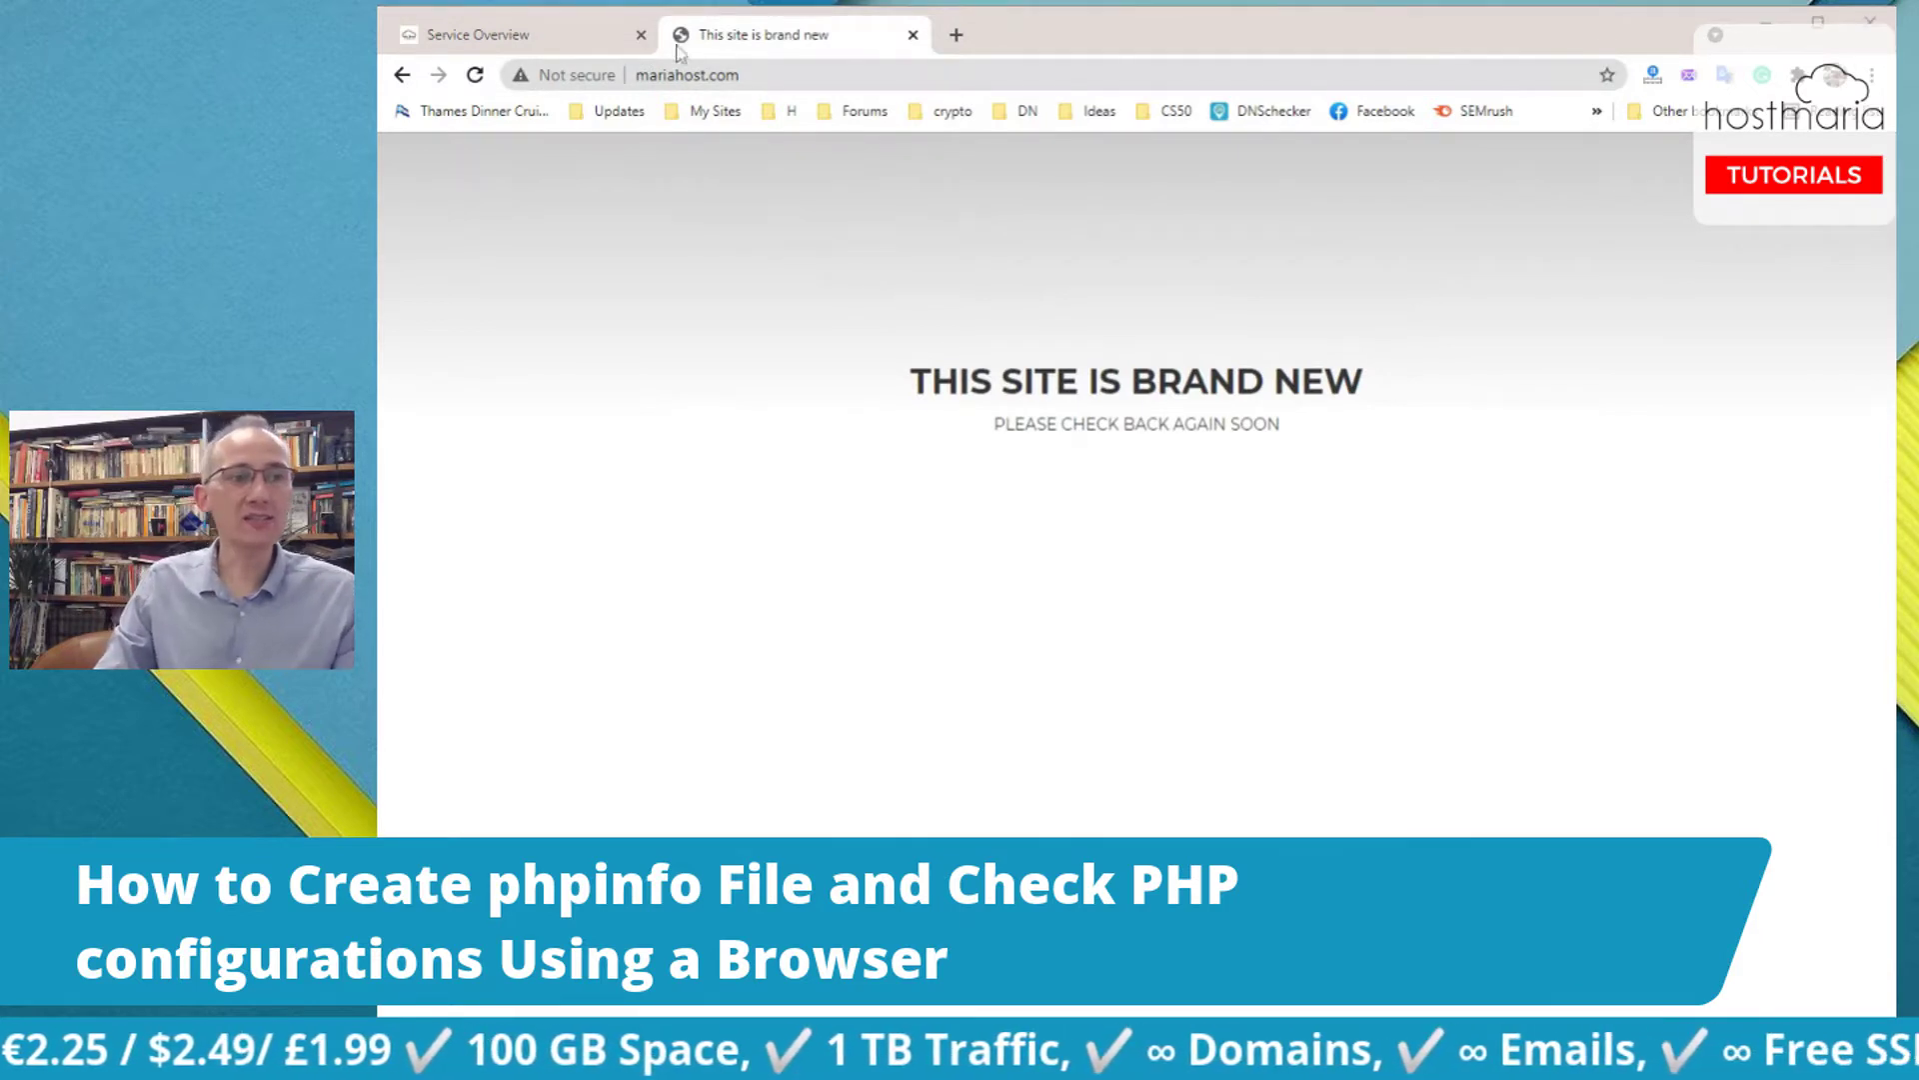
left_click(616, 36)
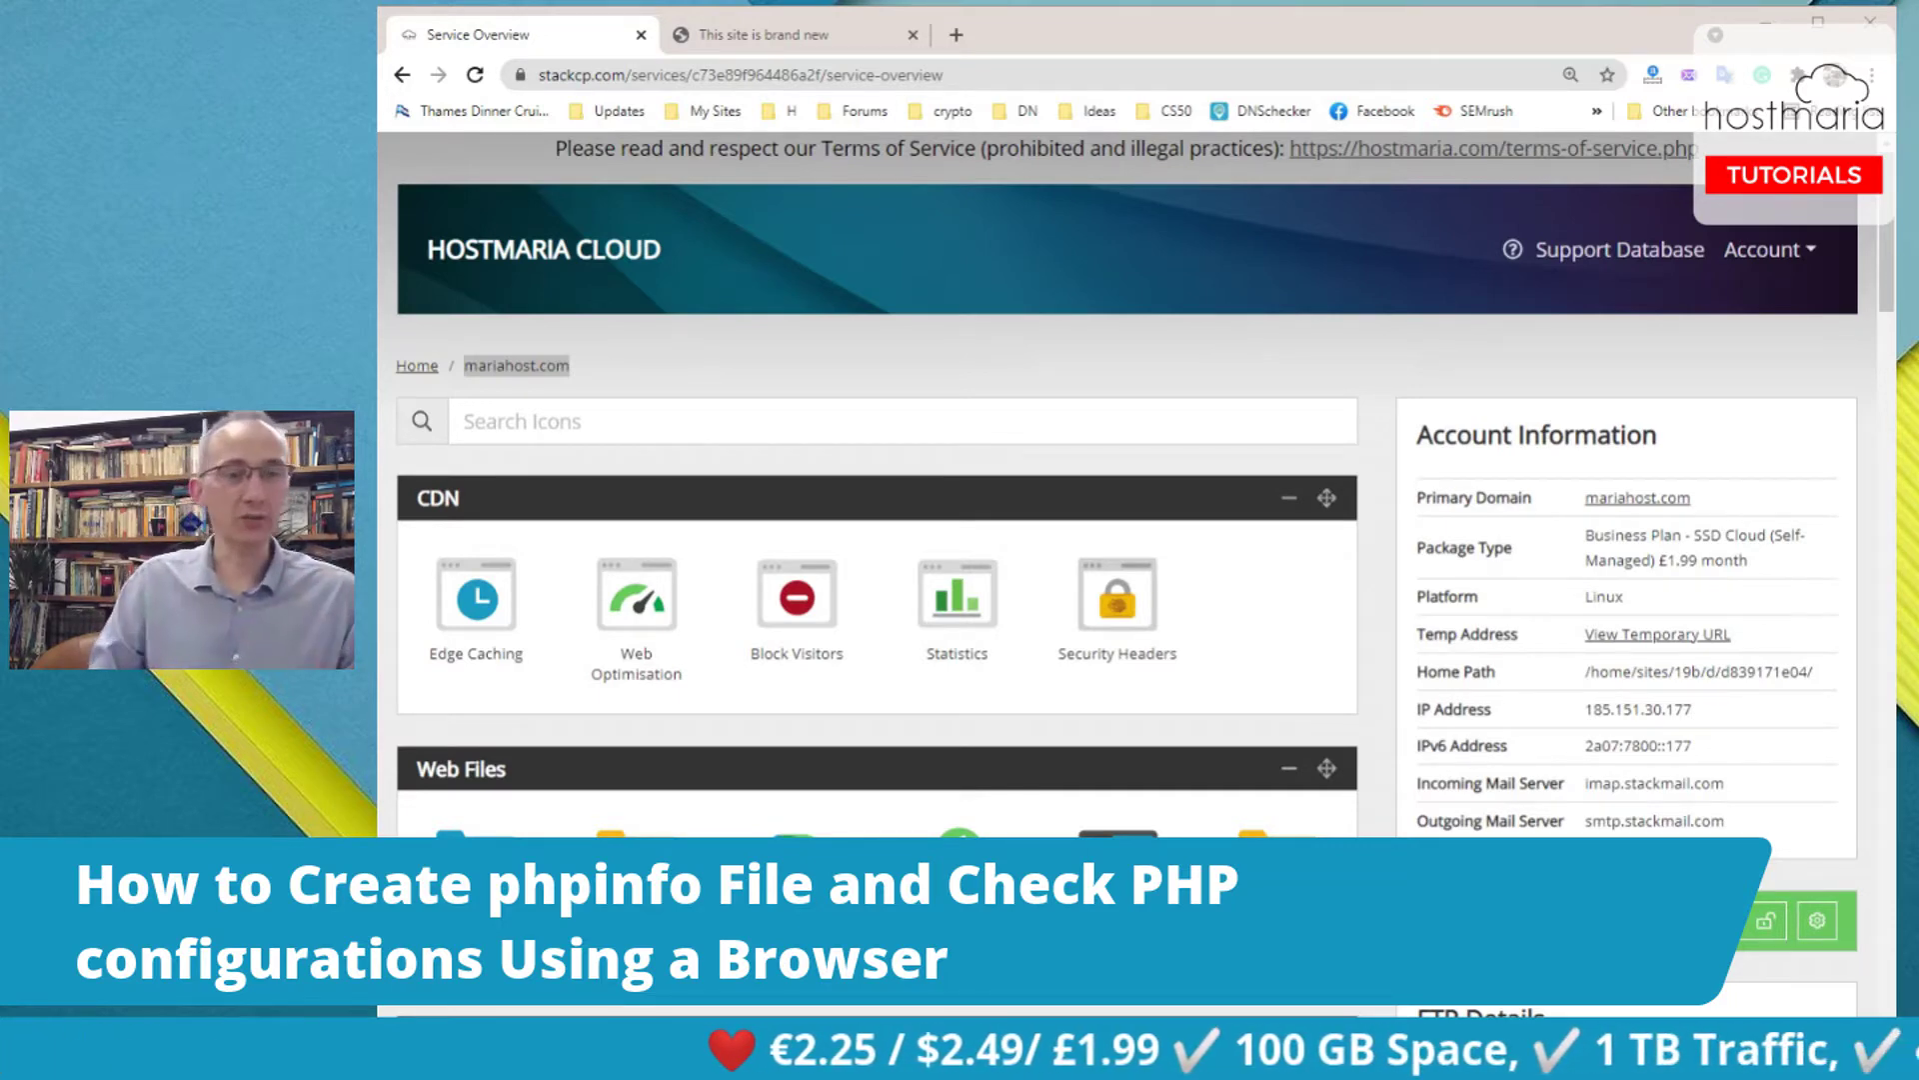
Open the File Manager from the service overview.
scroll(1300, 385, "down", 9)
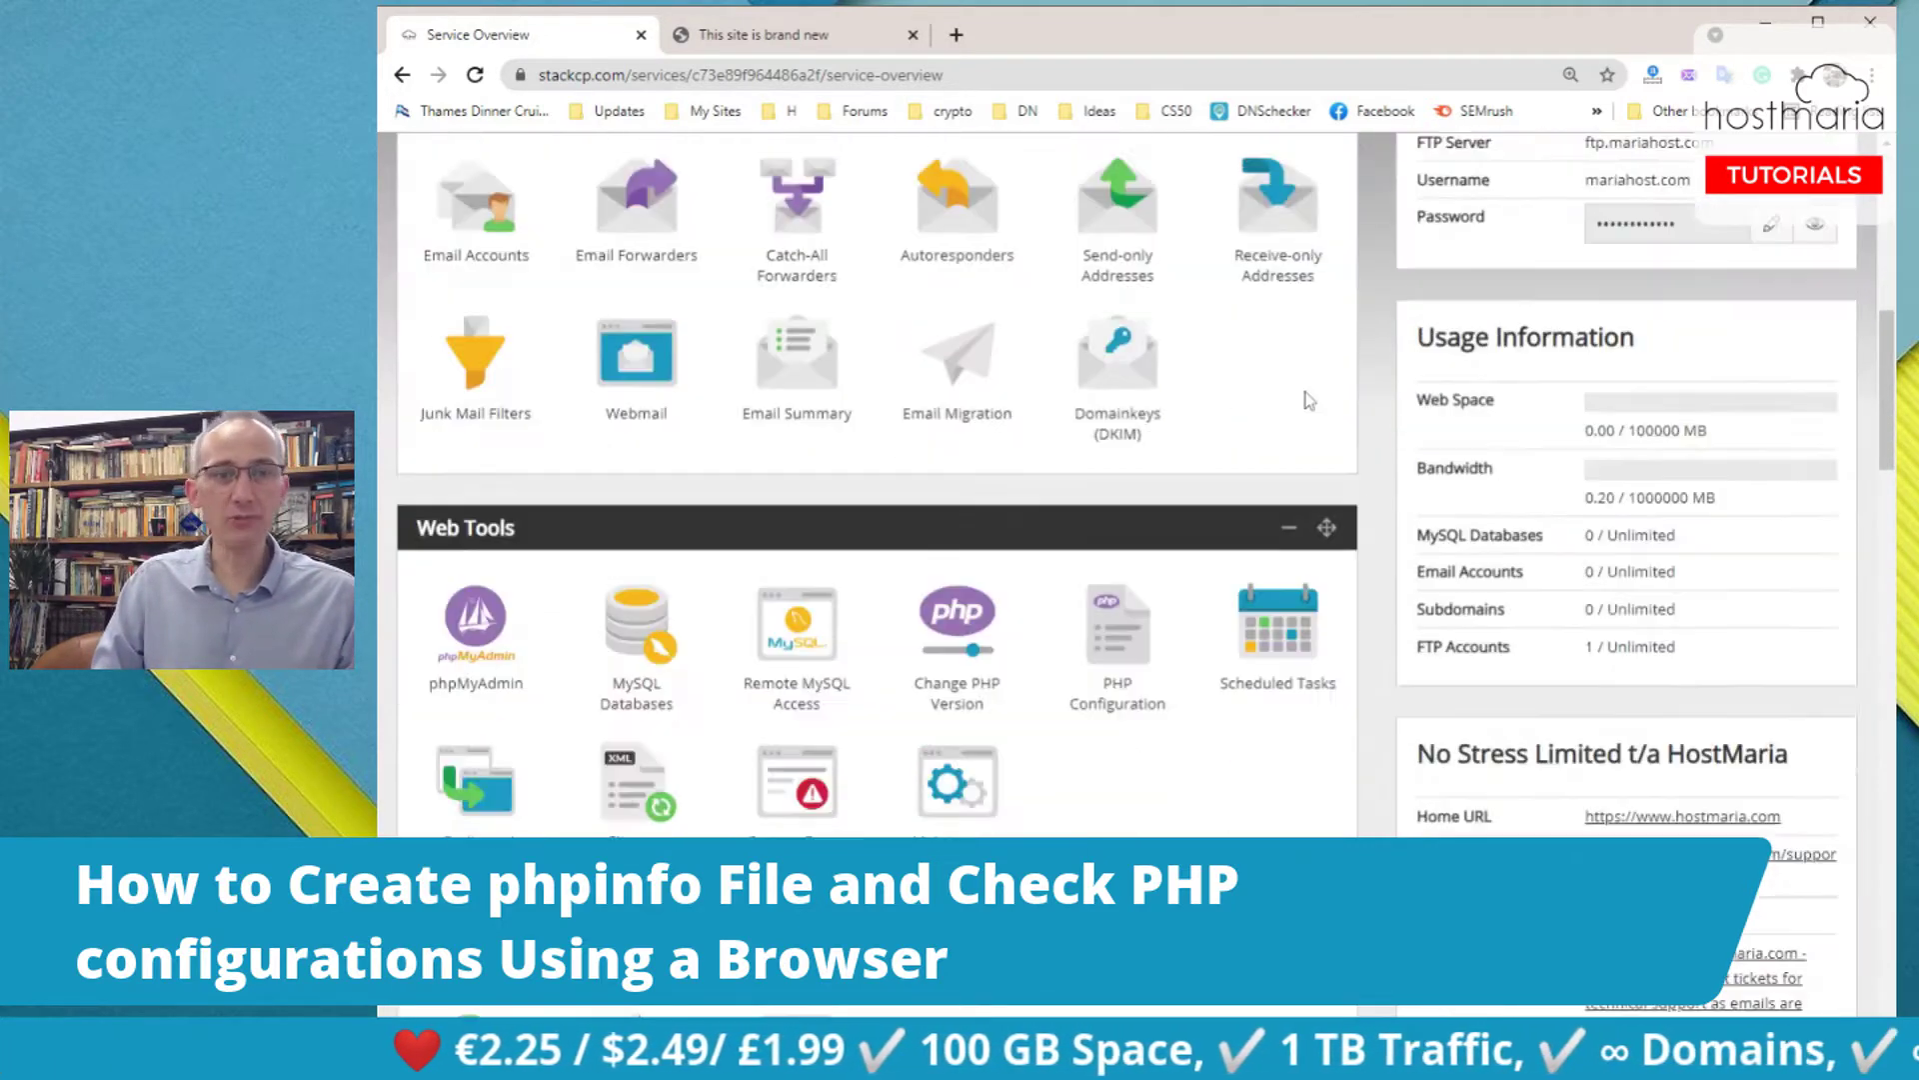
scroll(1308, 399, "down", 5)
scroll(1307, 400, "up", 20)
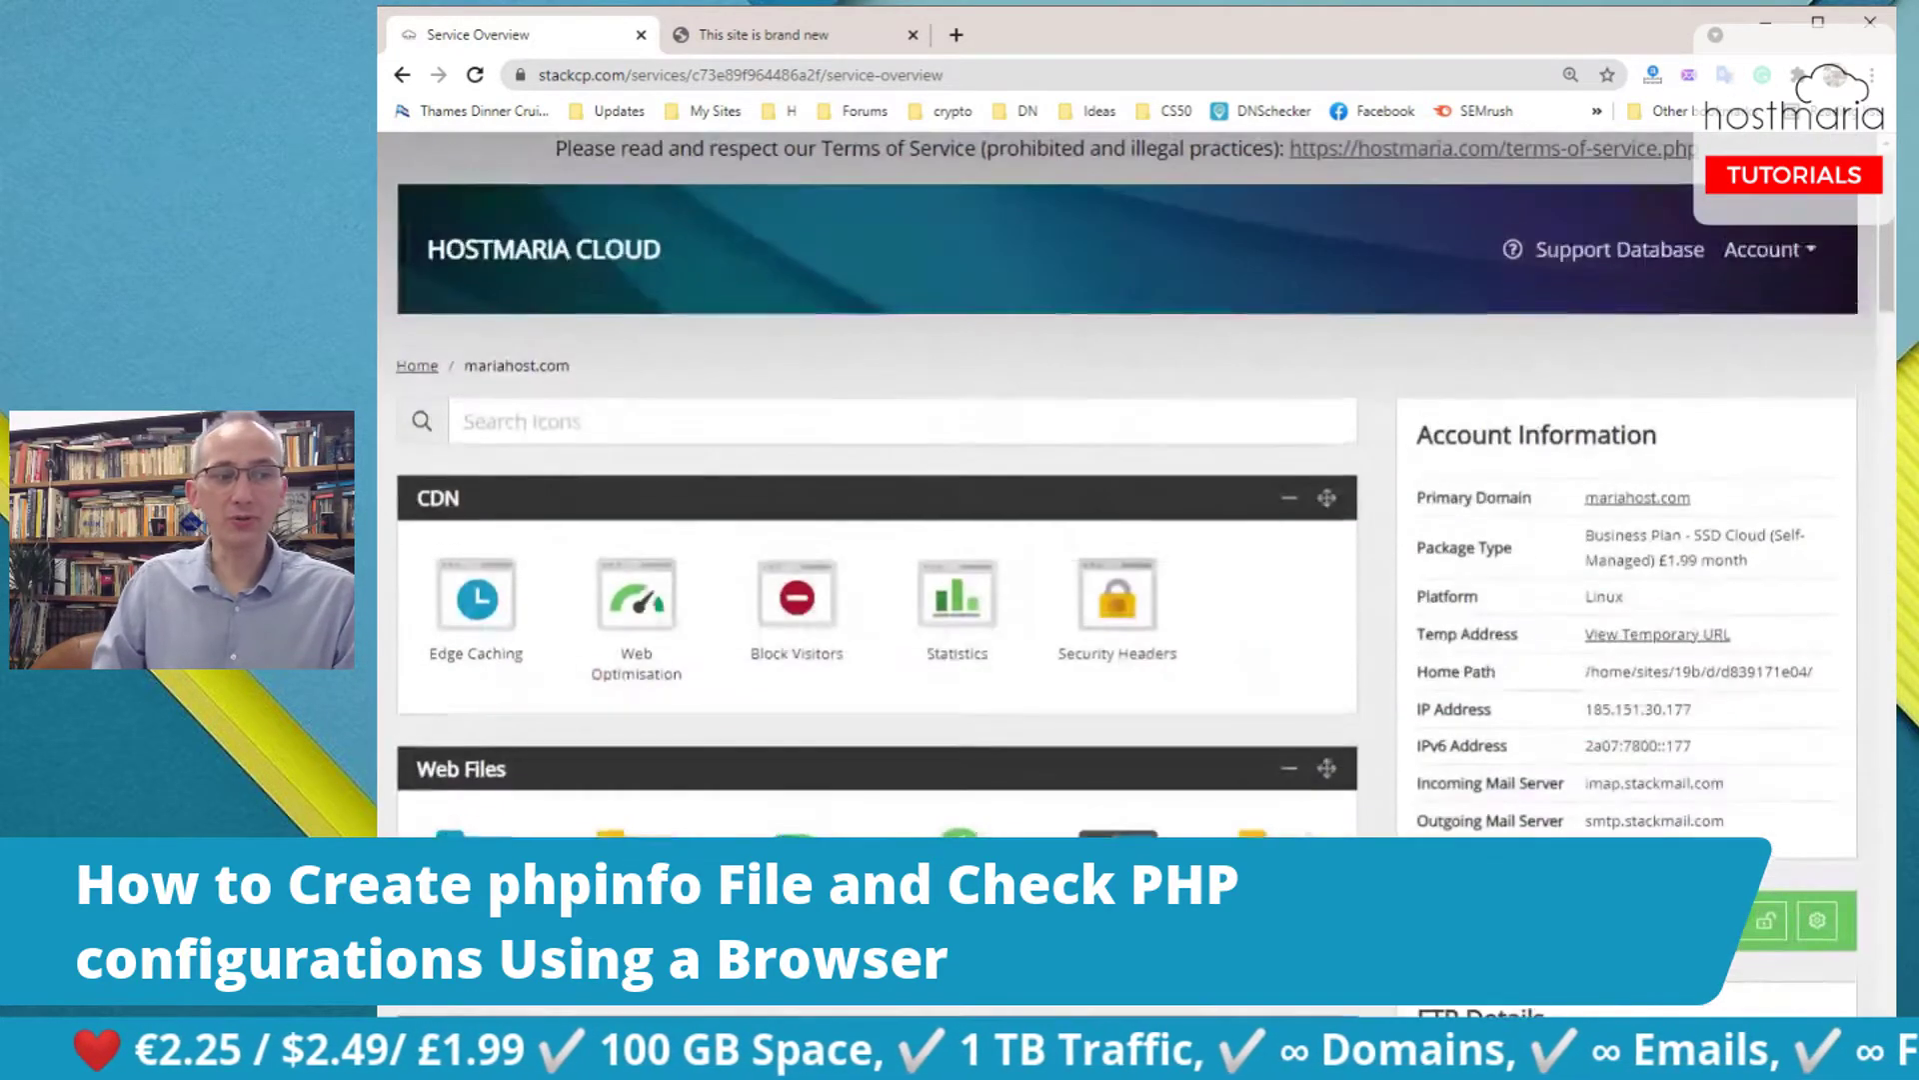
scroll(477, 632, "down", 4)
left_click(496, 657)
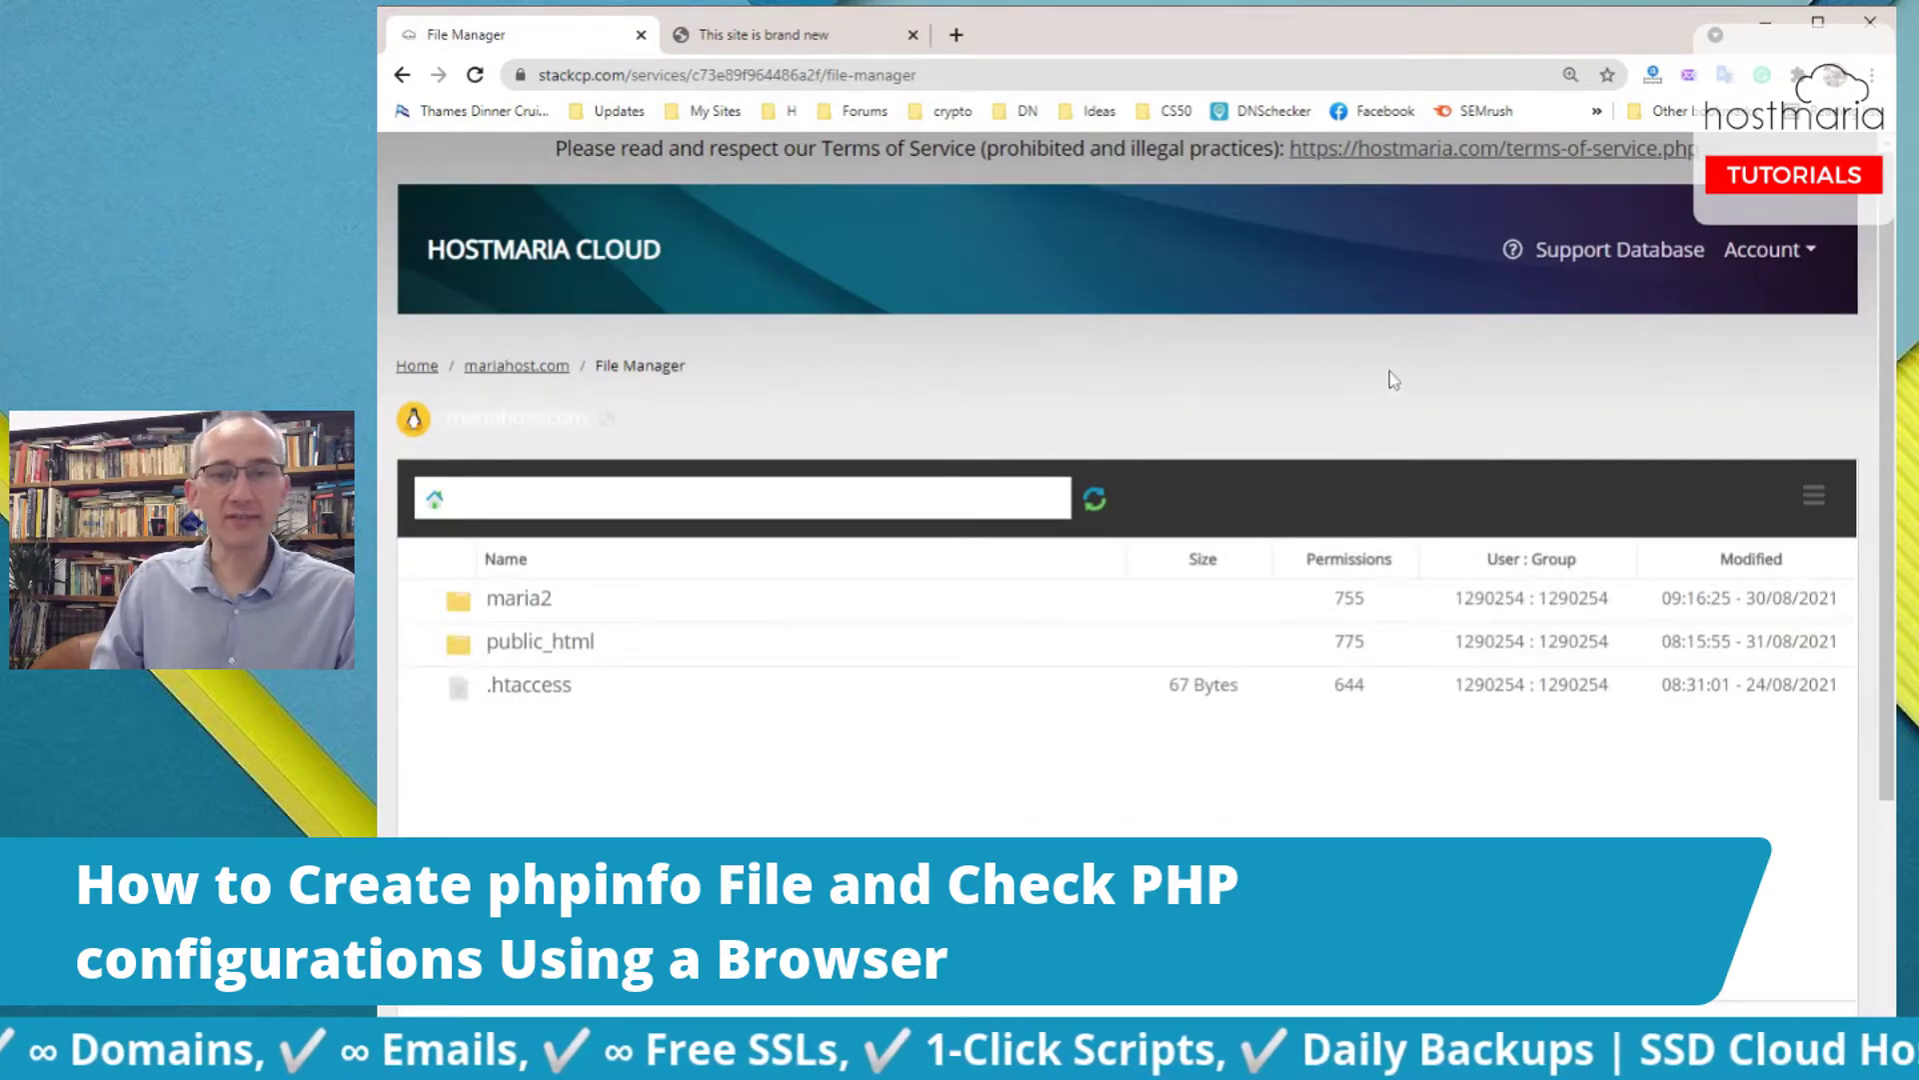
scroll(1379, 407, "down", 2)
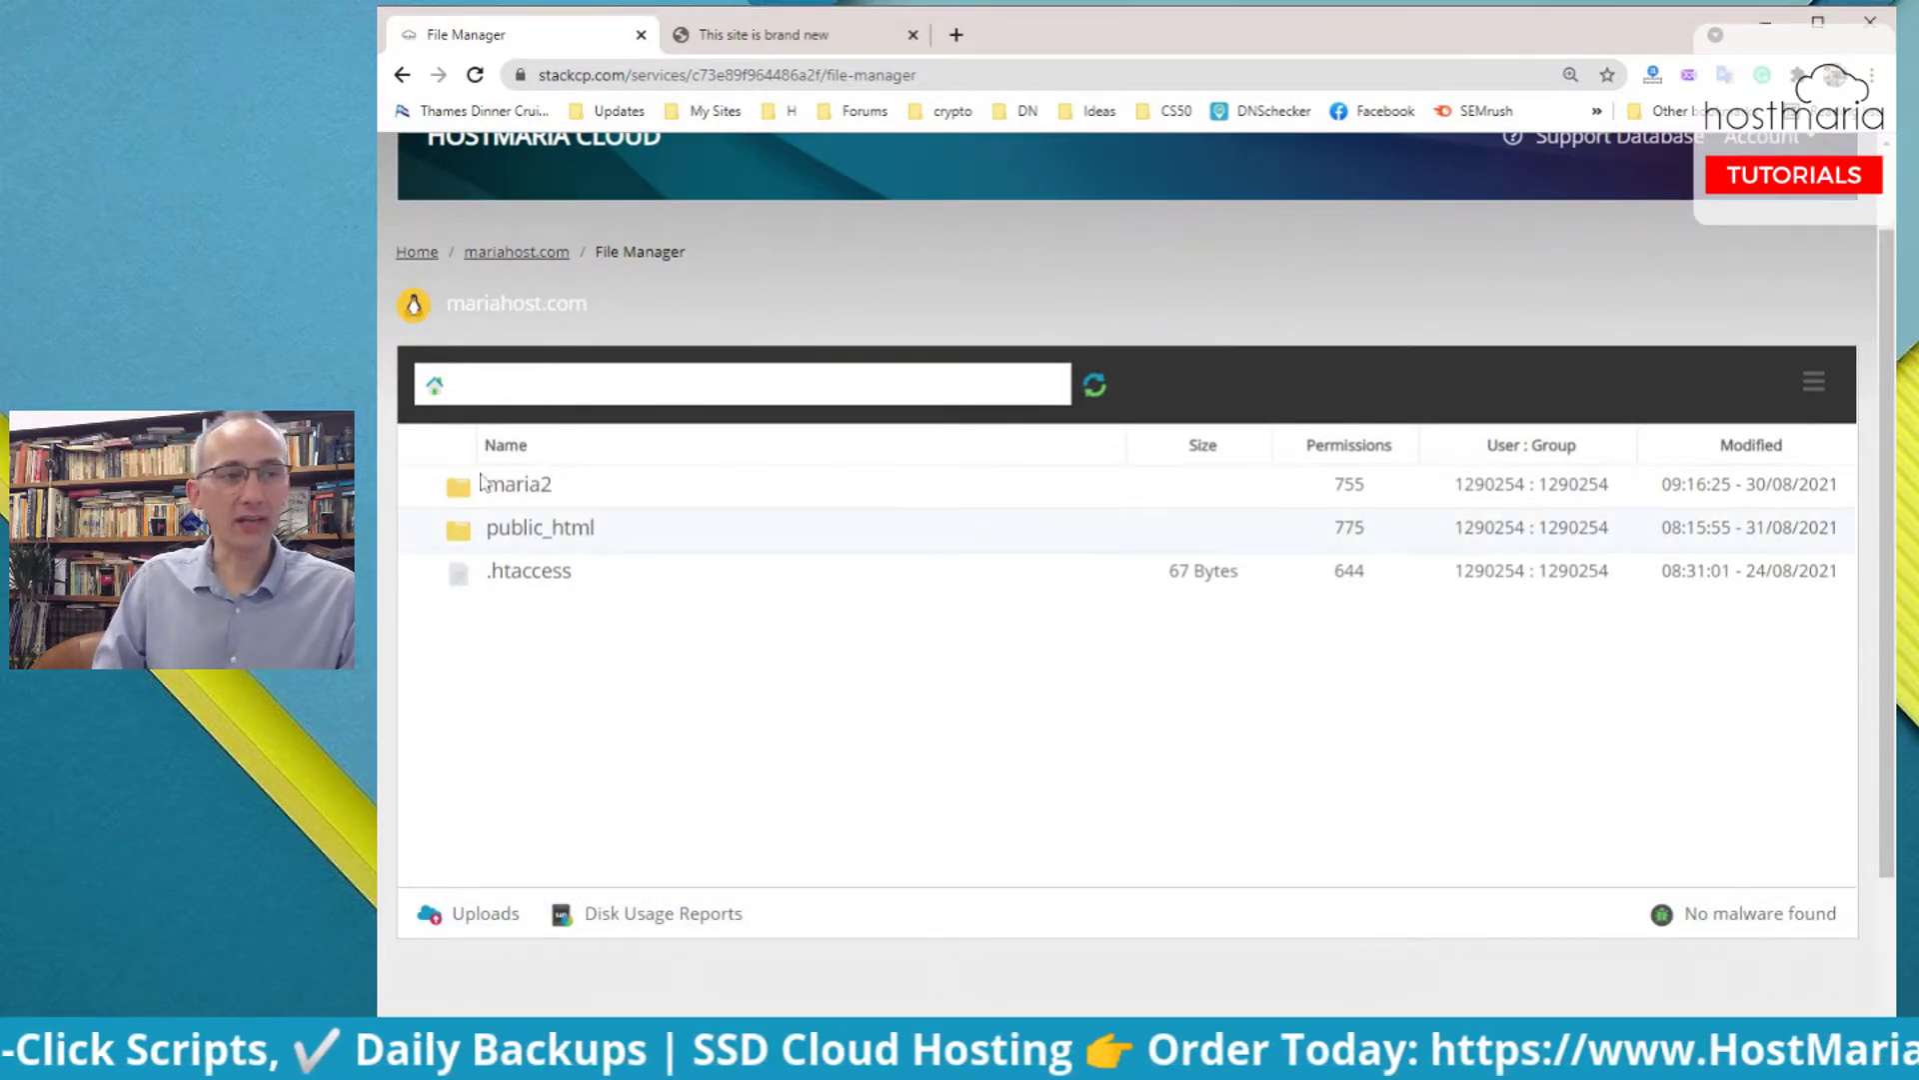
Open the mariahost.com domain page in its own tab, placed ahead of the File Manager tab.
middle_click(516, 252)
left_click(800, 35)
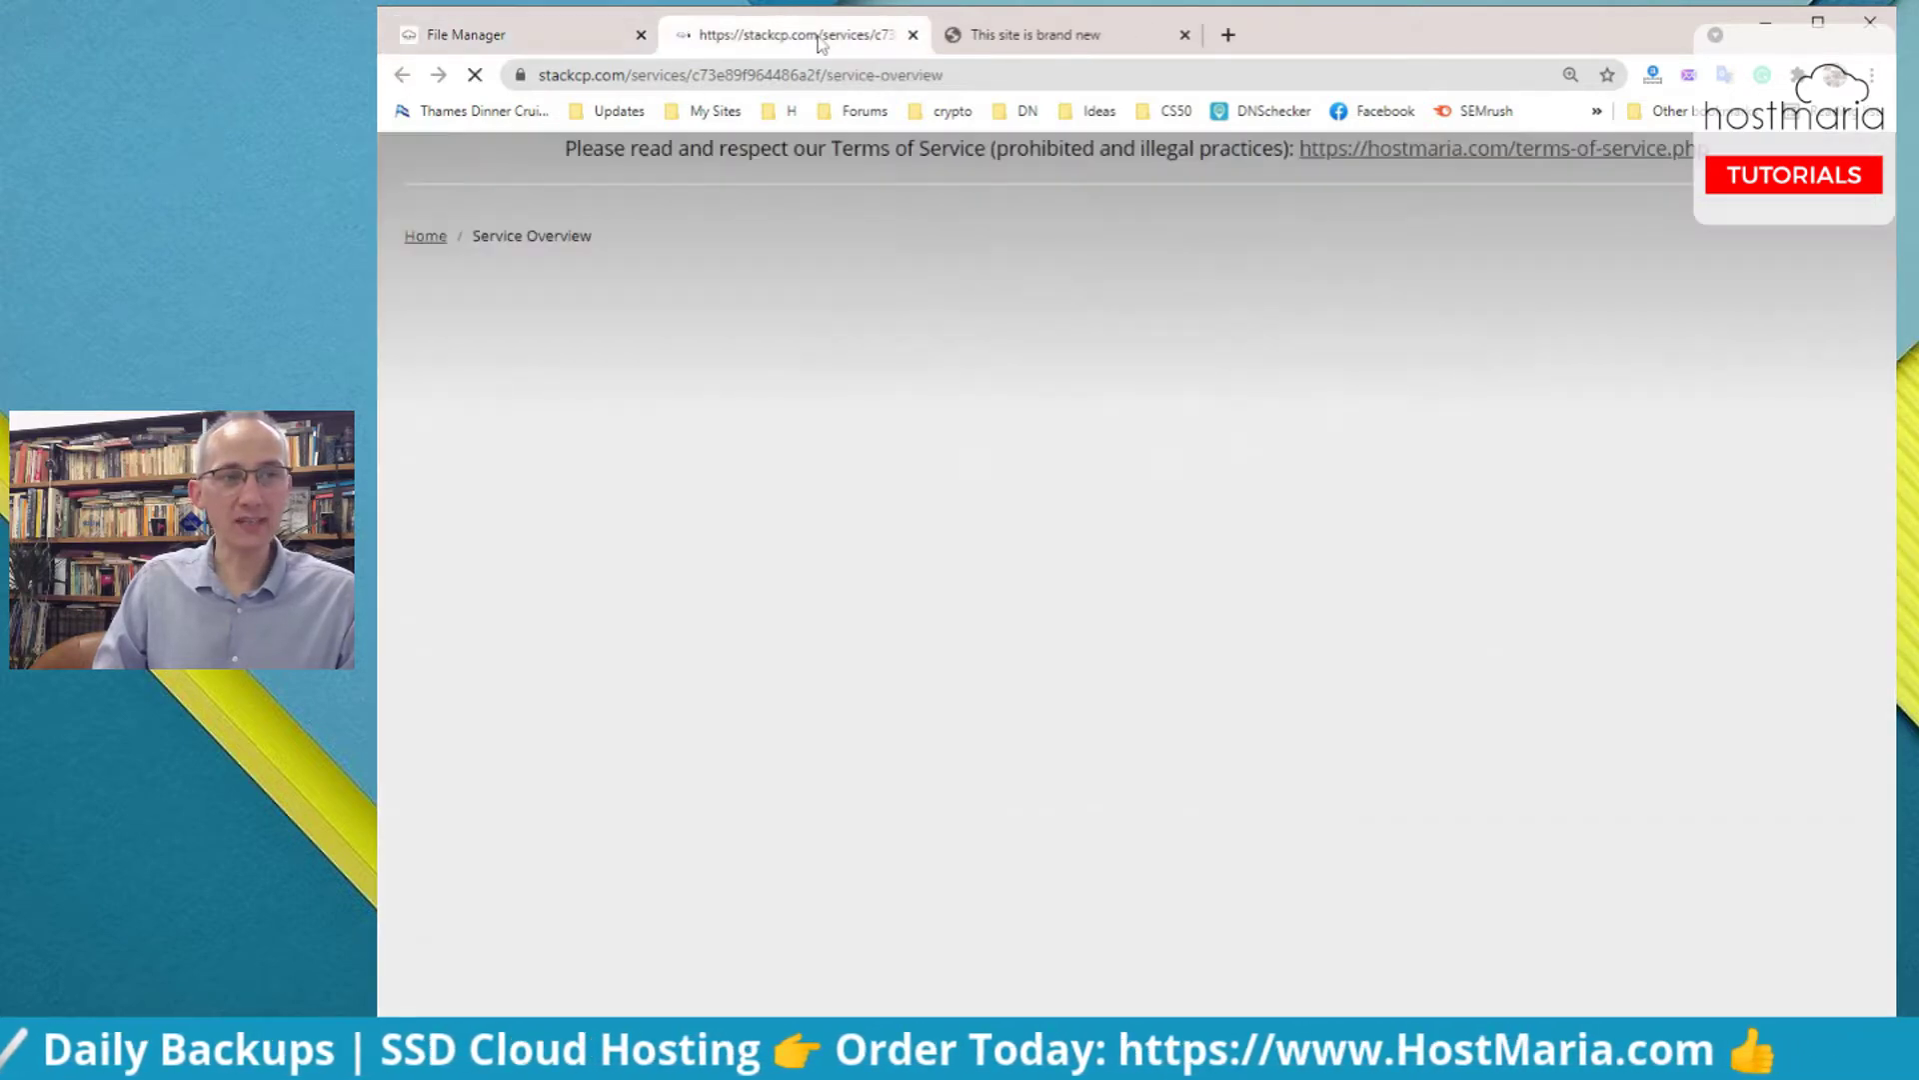
left_click_drag(823, 43, 550, 38)
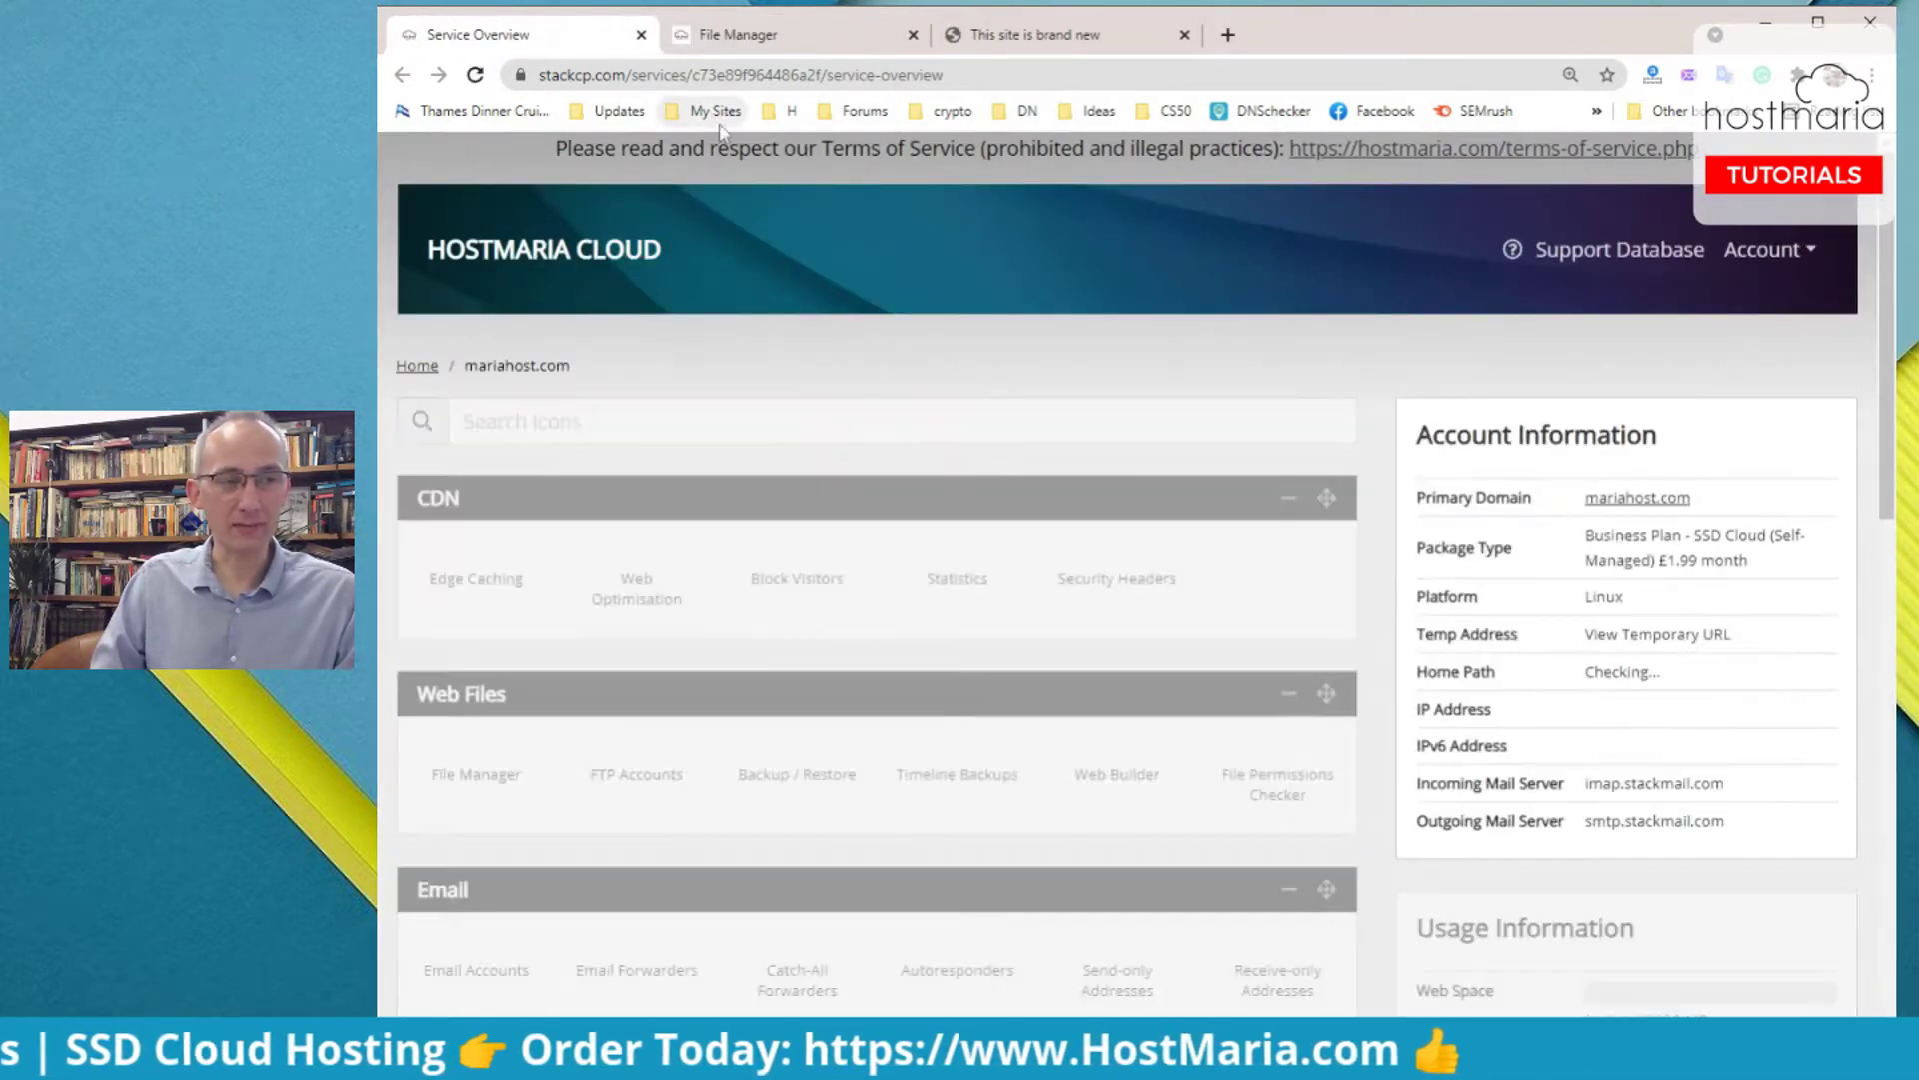
scroll(771, 535, "down", 5)
scroll(997, 637, "down", 6)
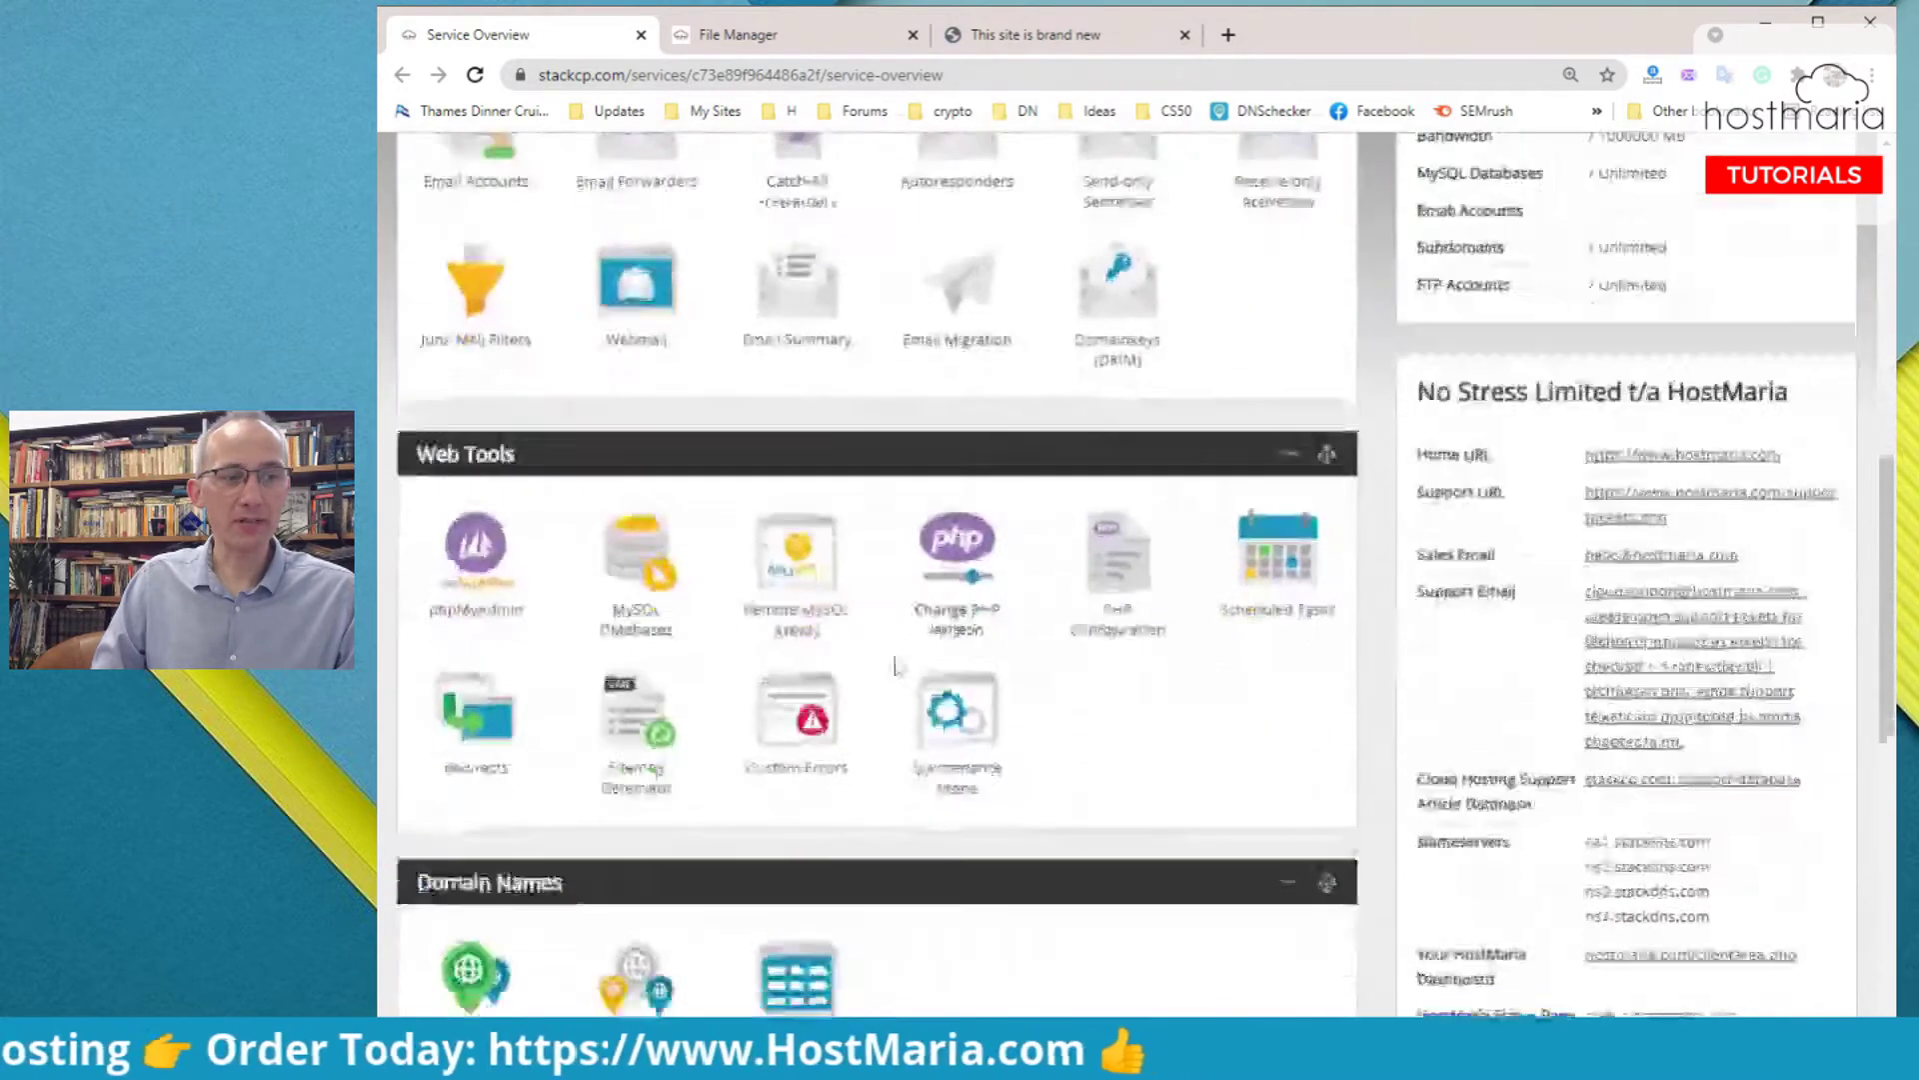
left_click(483, 636)
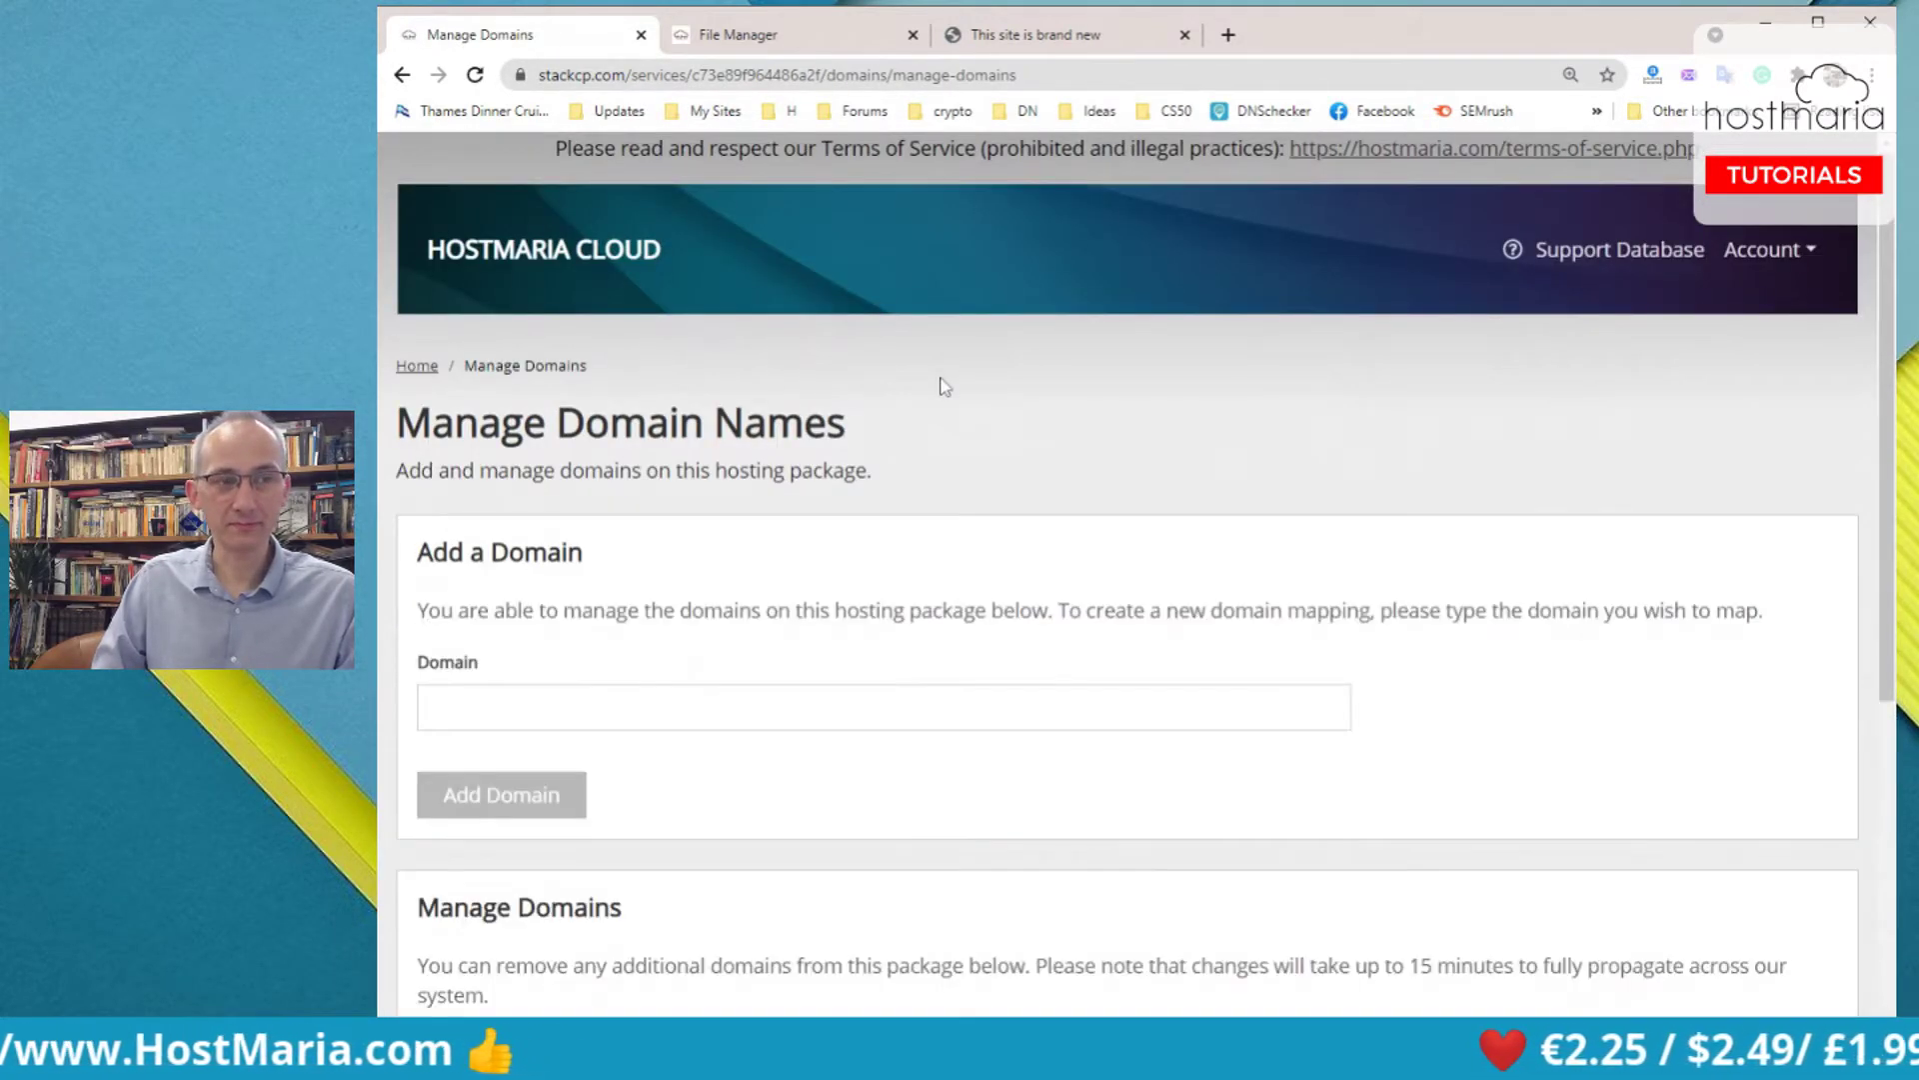
scroll(944, 387, "down", 8)
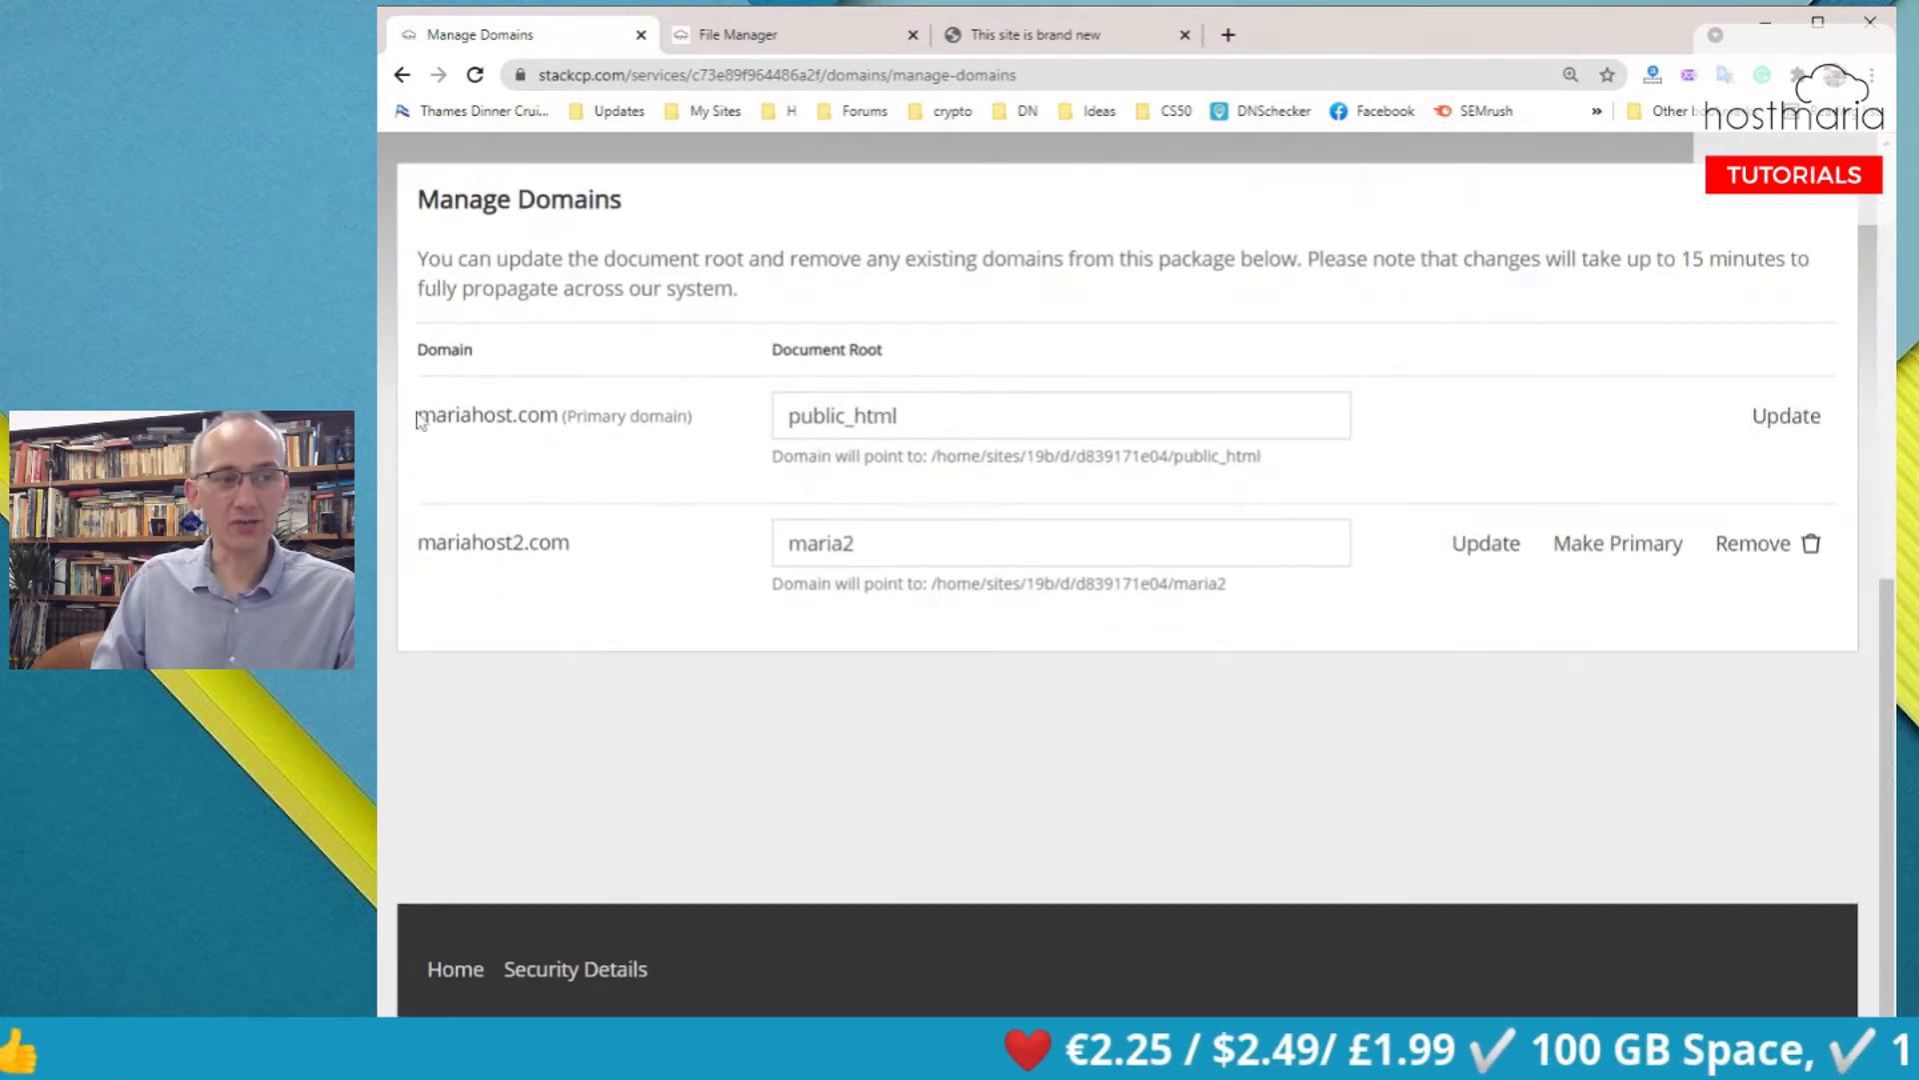
left_click_drag(417, 420, 558, 416)
left_click(559, 380)
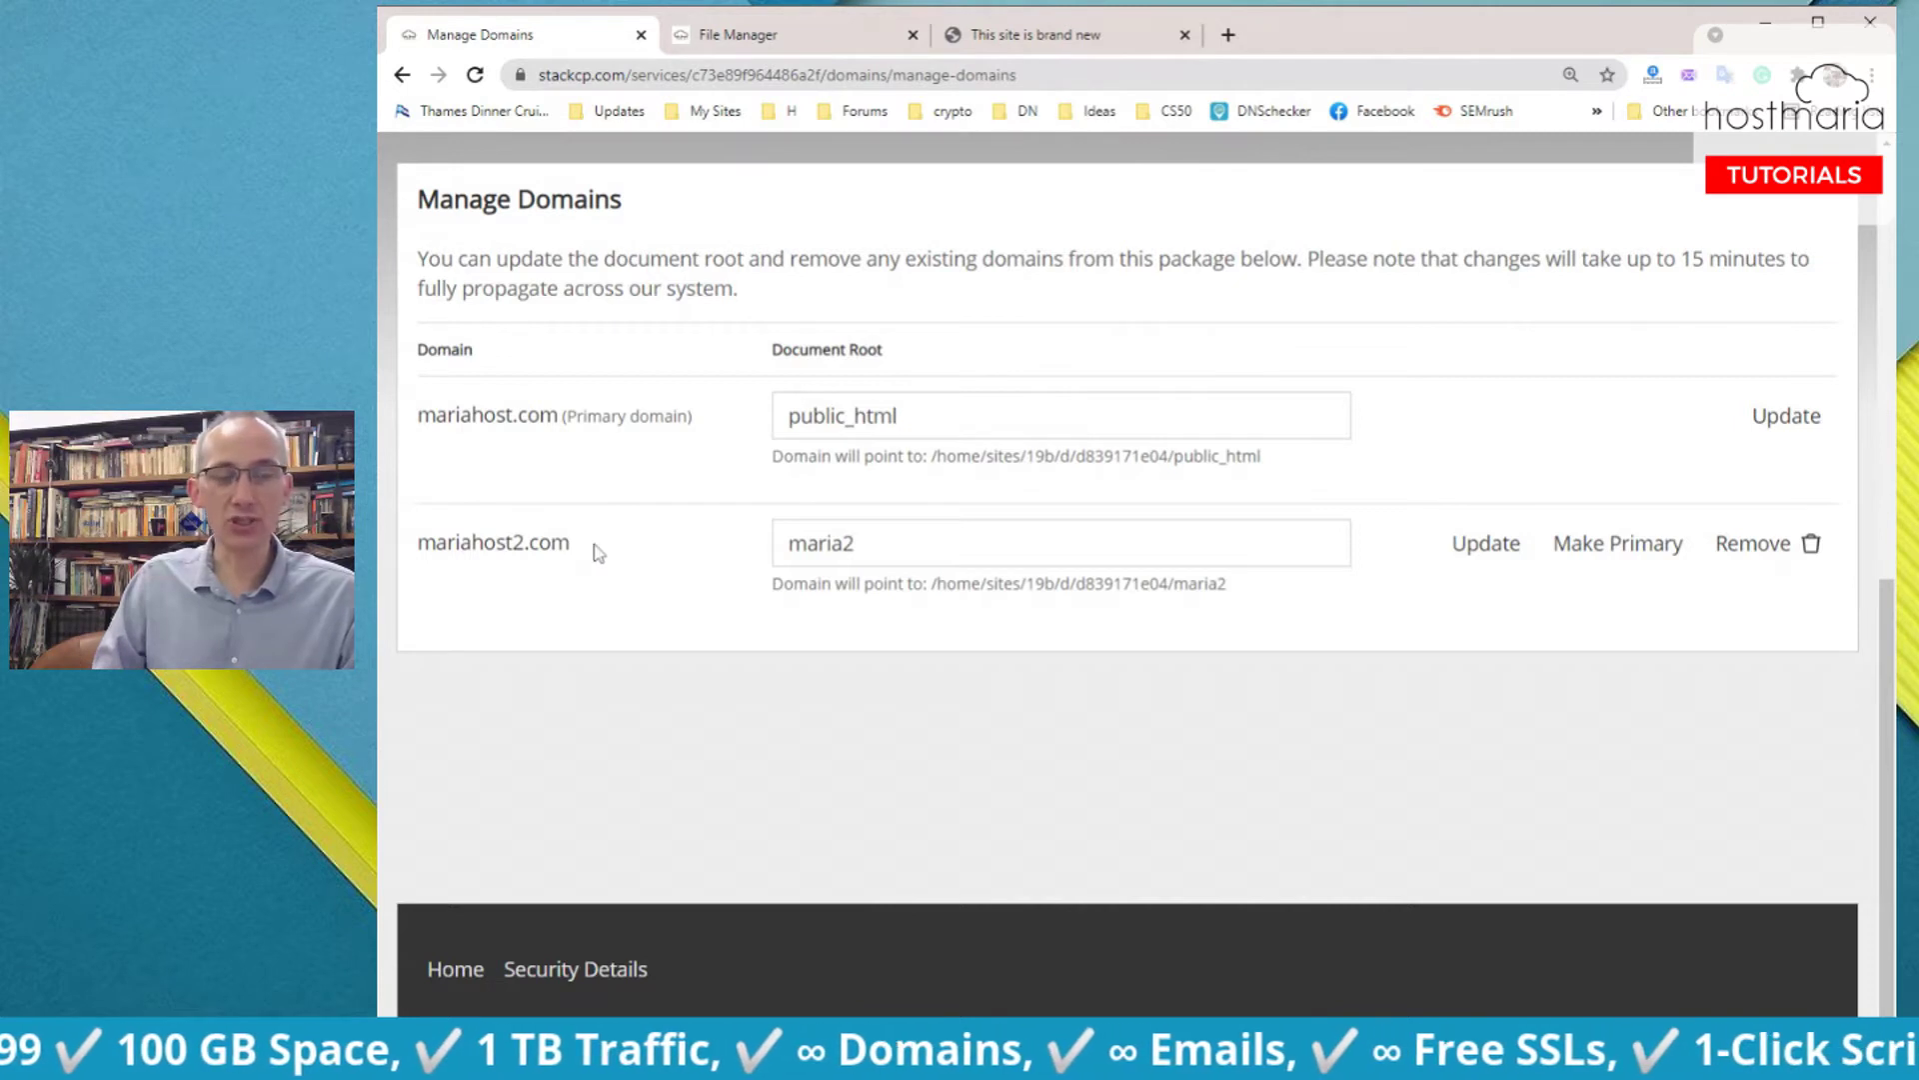
left_click_drag(598, 548, 413, 550)
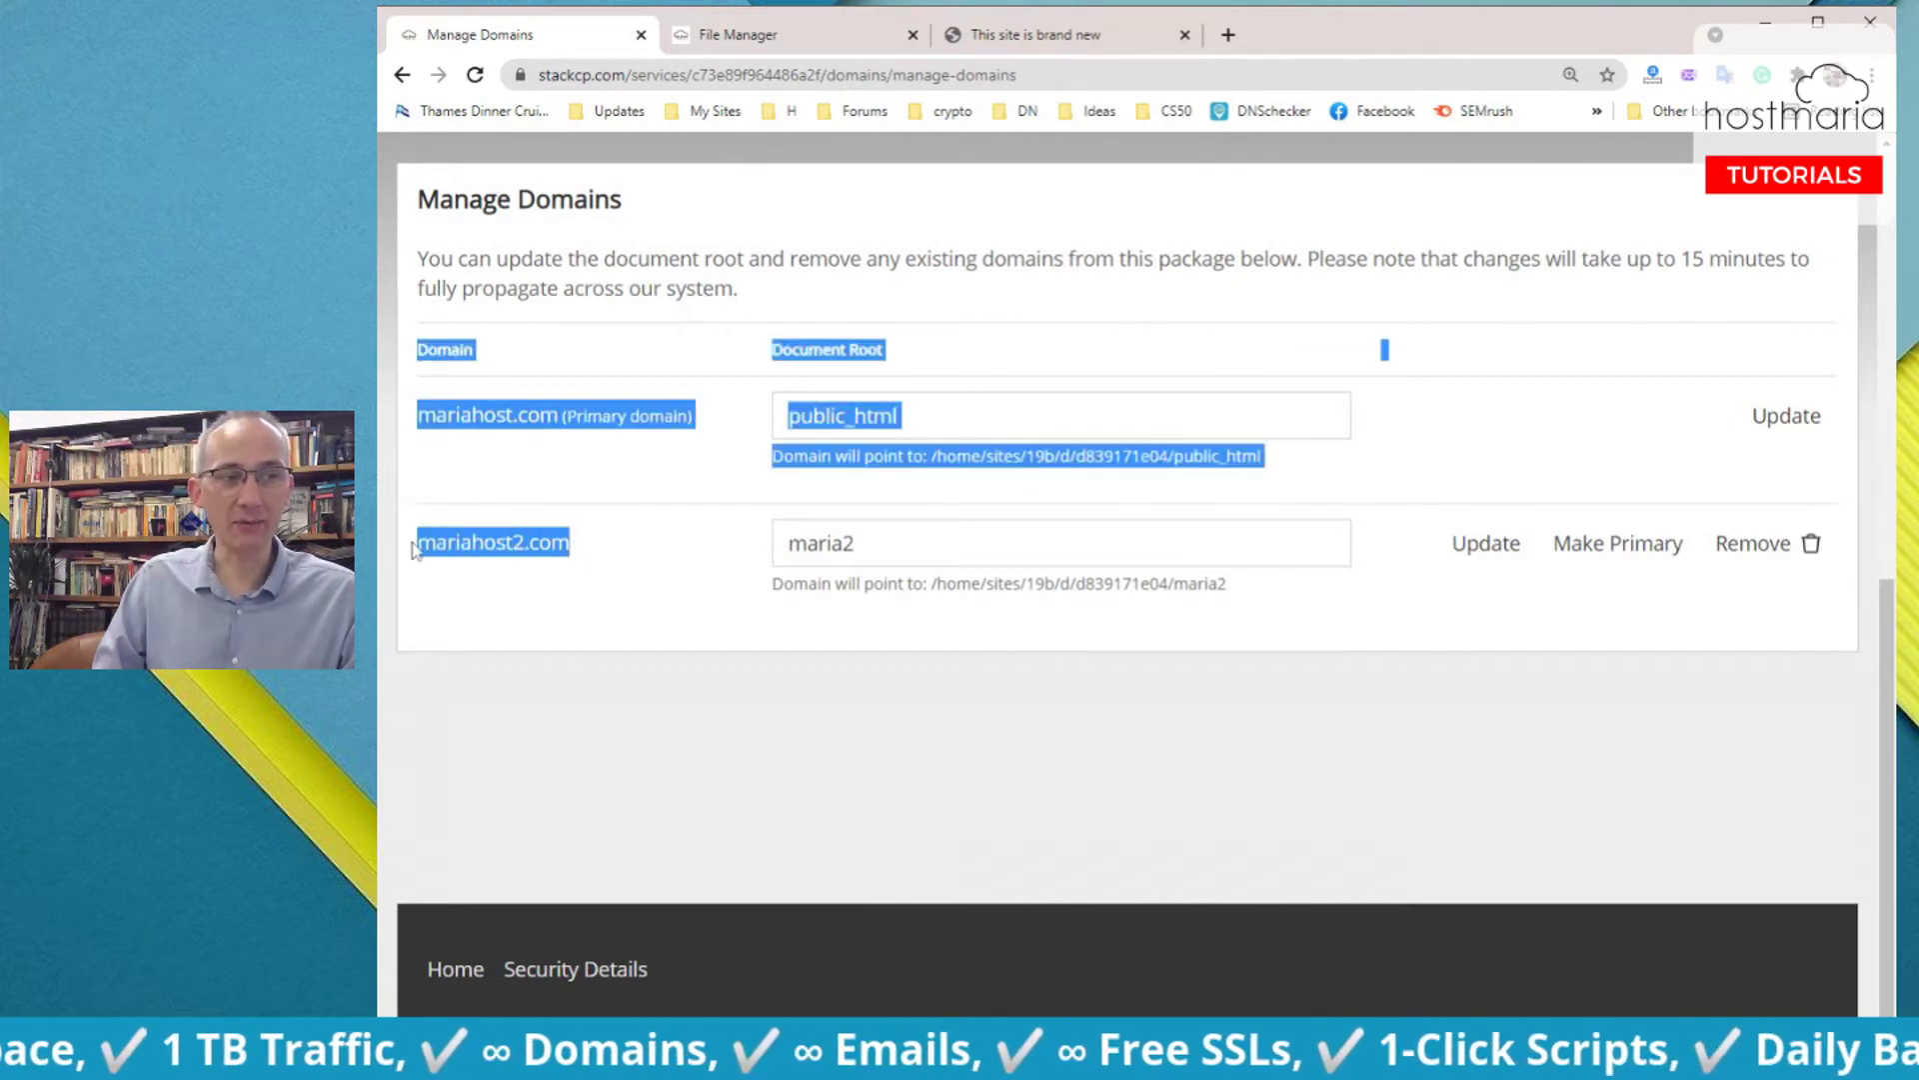
left_click(576, 561)
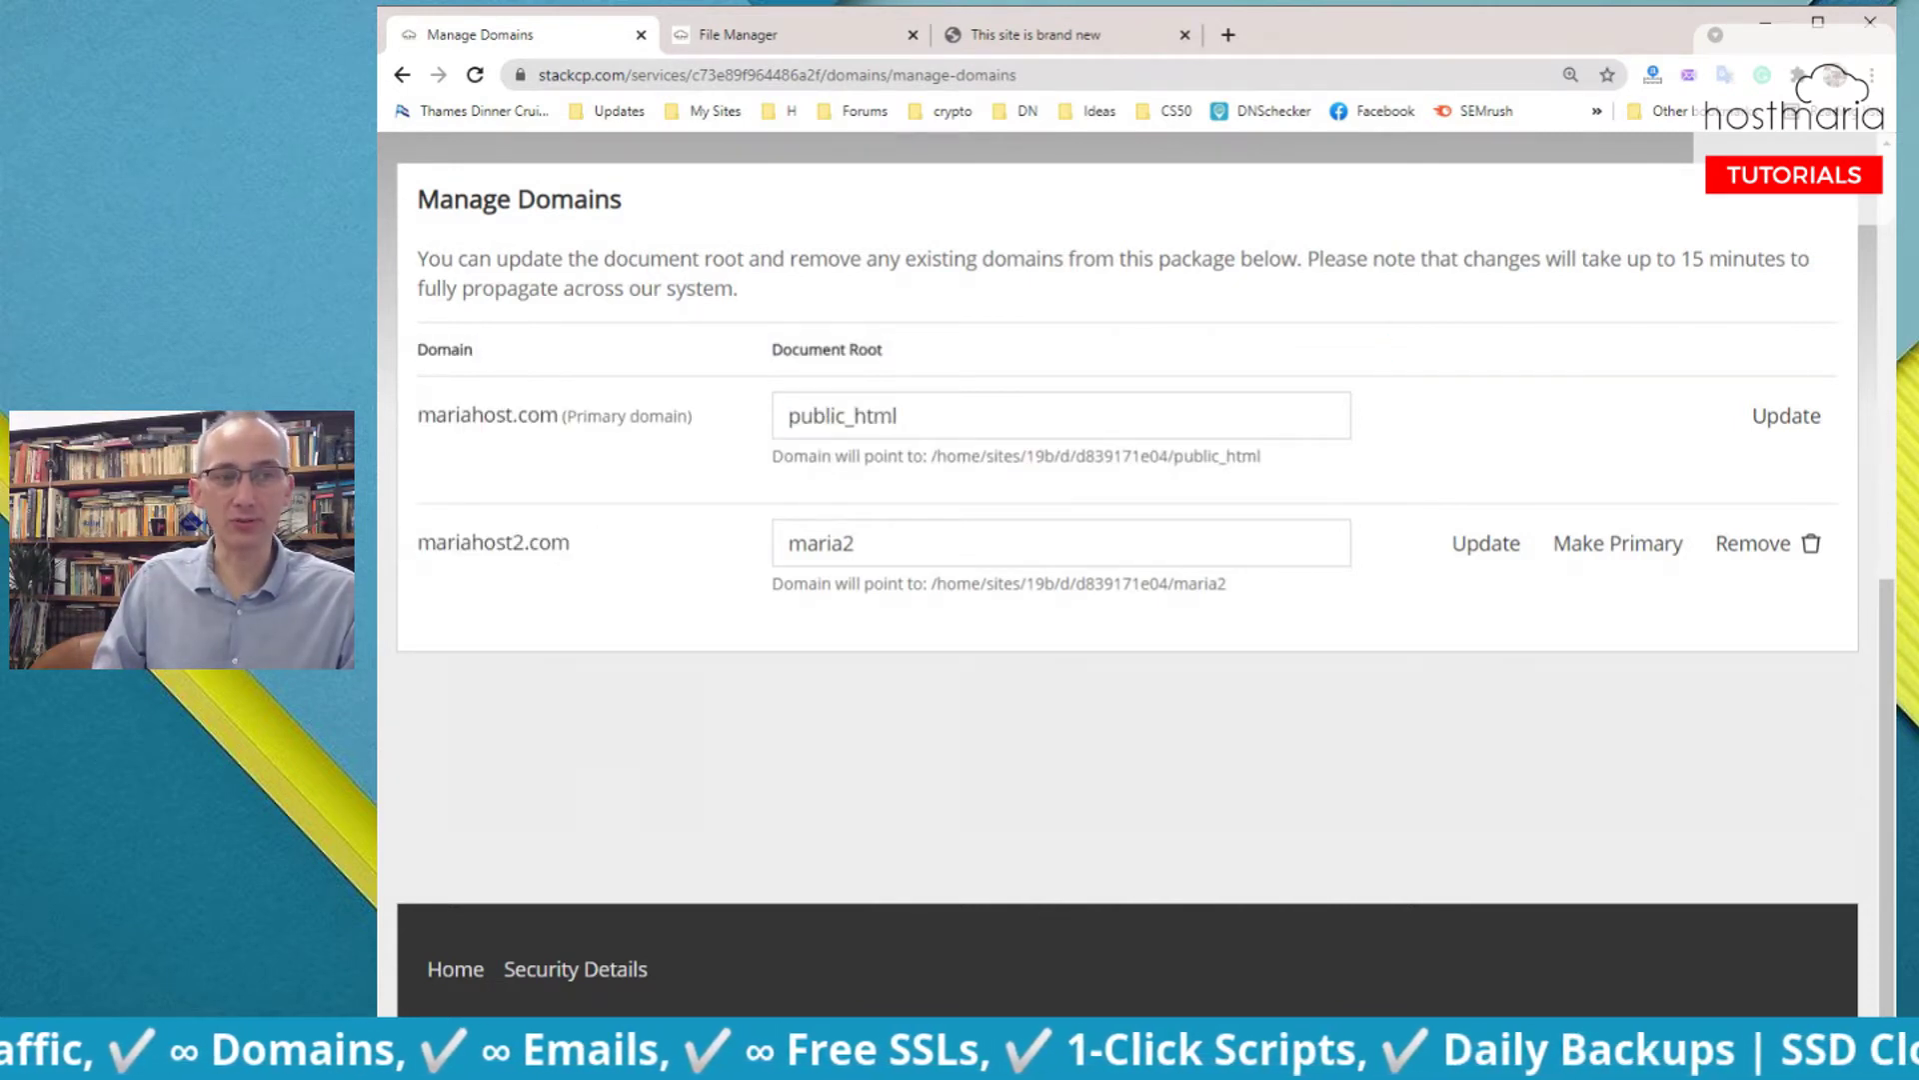
Reload the live mariahost.com site, then open the public_html folder in the File Manager.
left_click(680, 22)
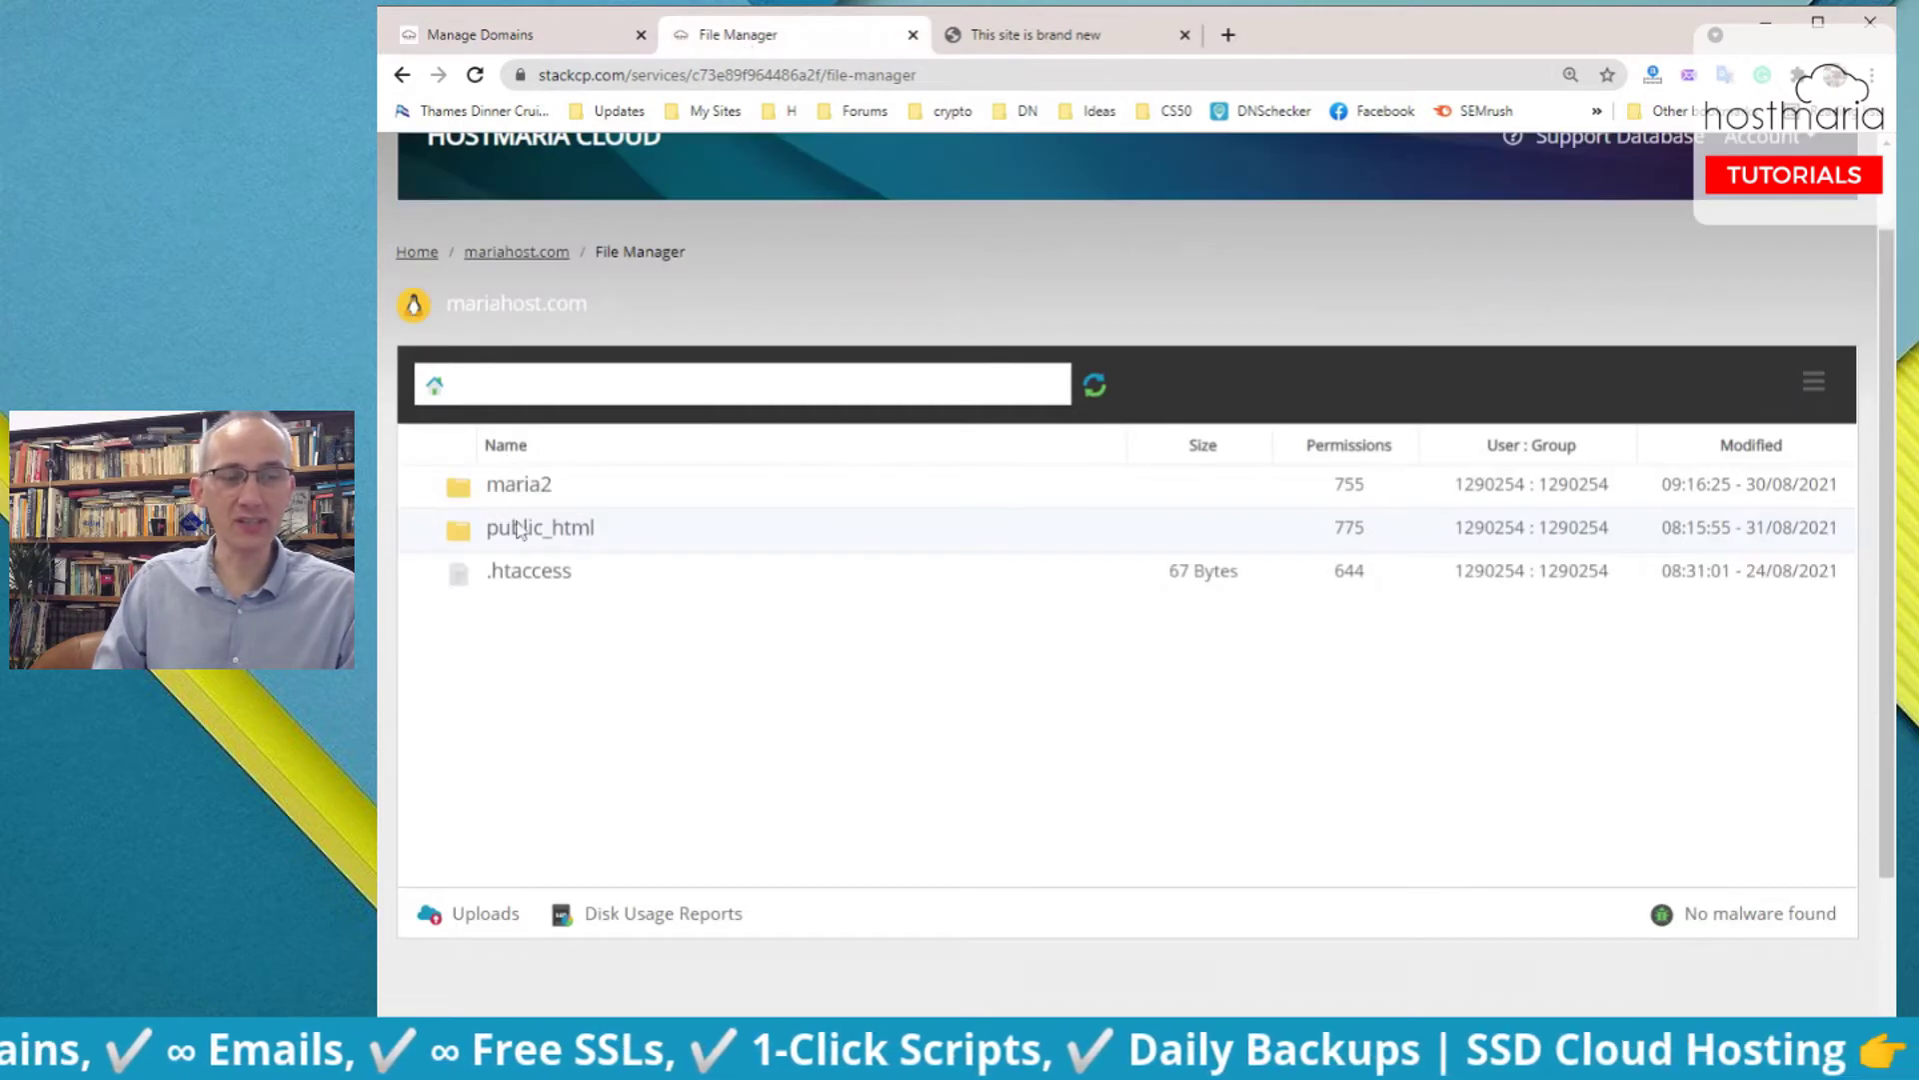
left_click(1035, 40)
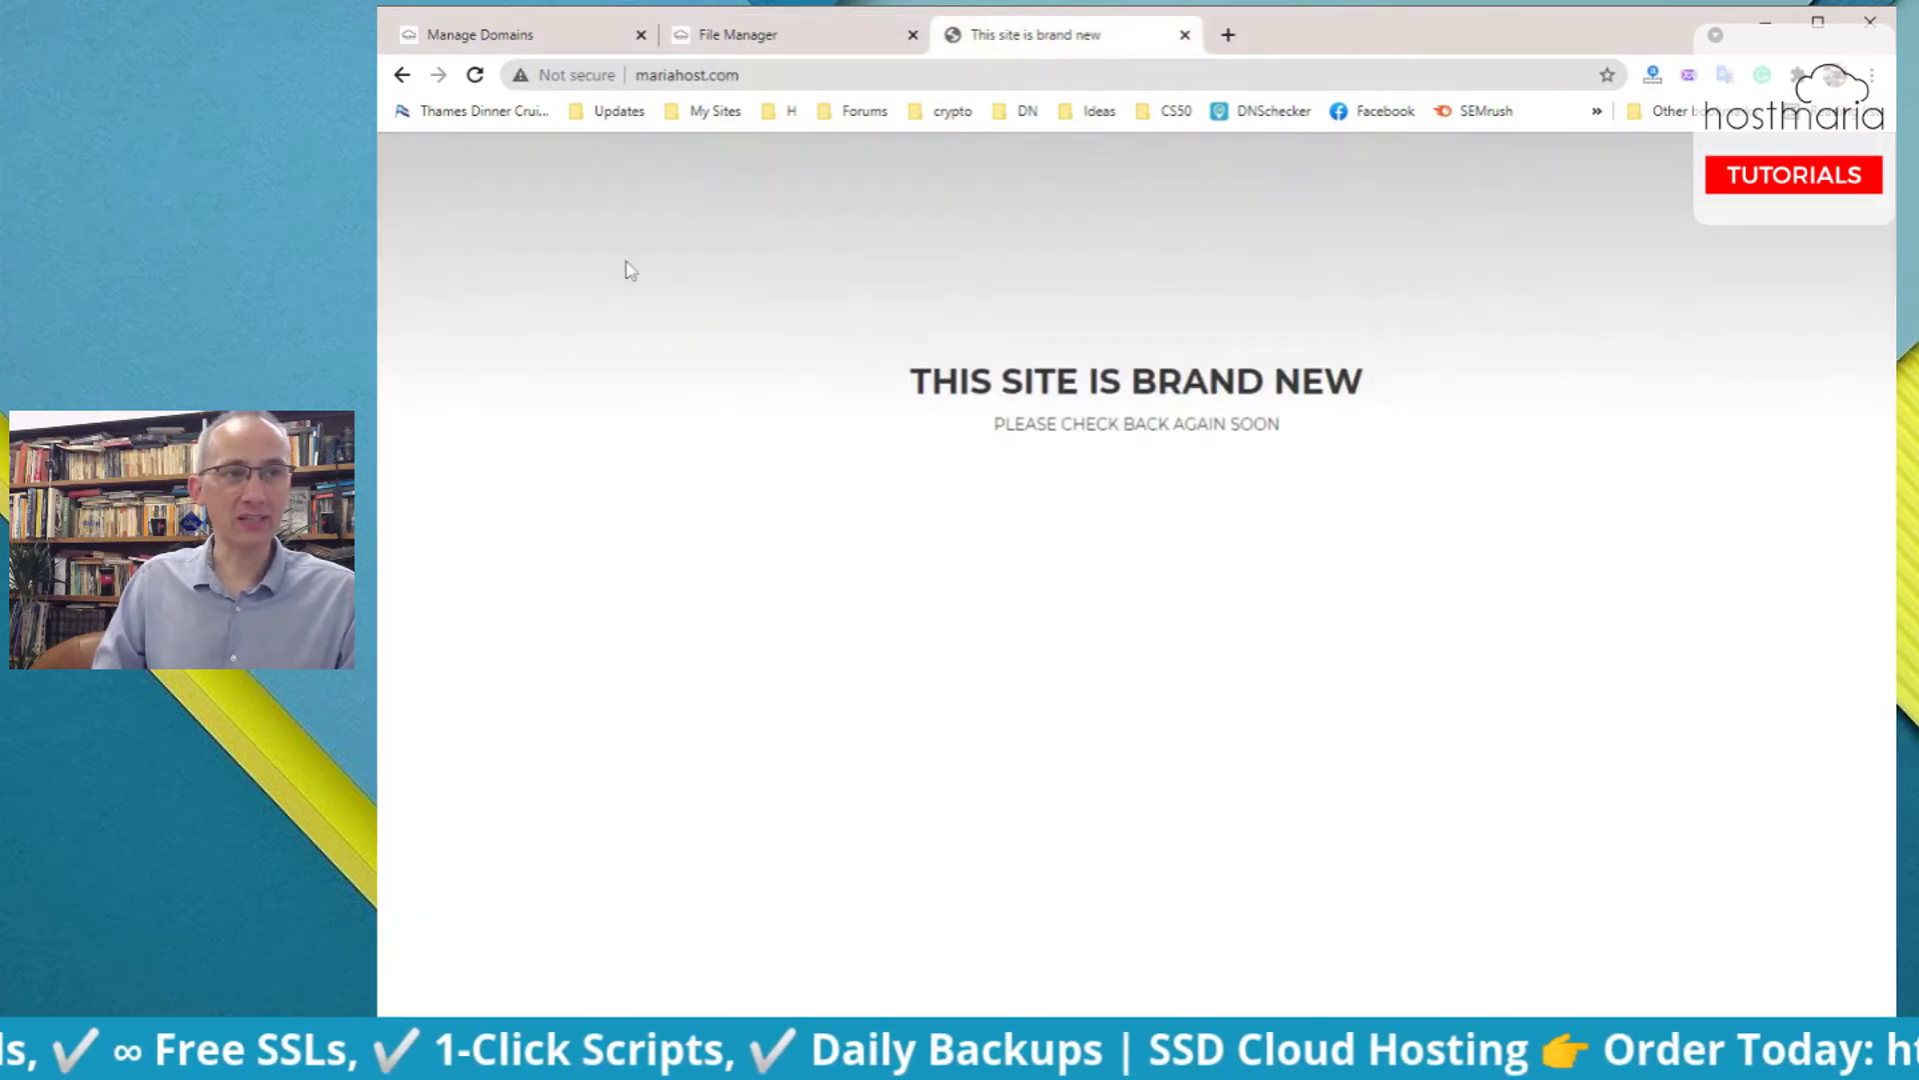
left_click(989, 80)
key("Return")
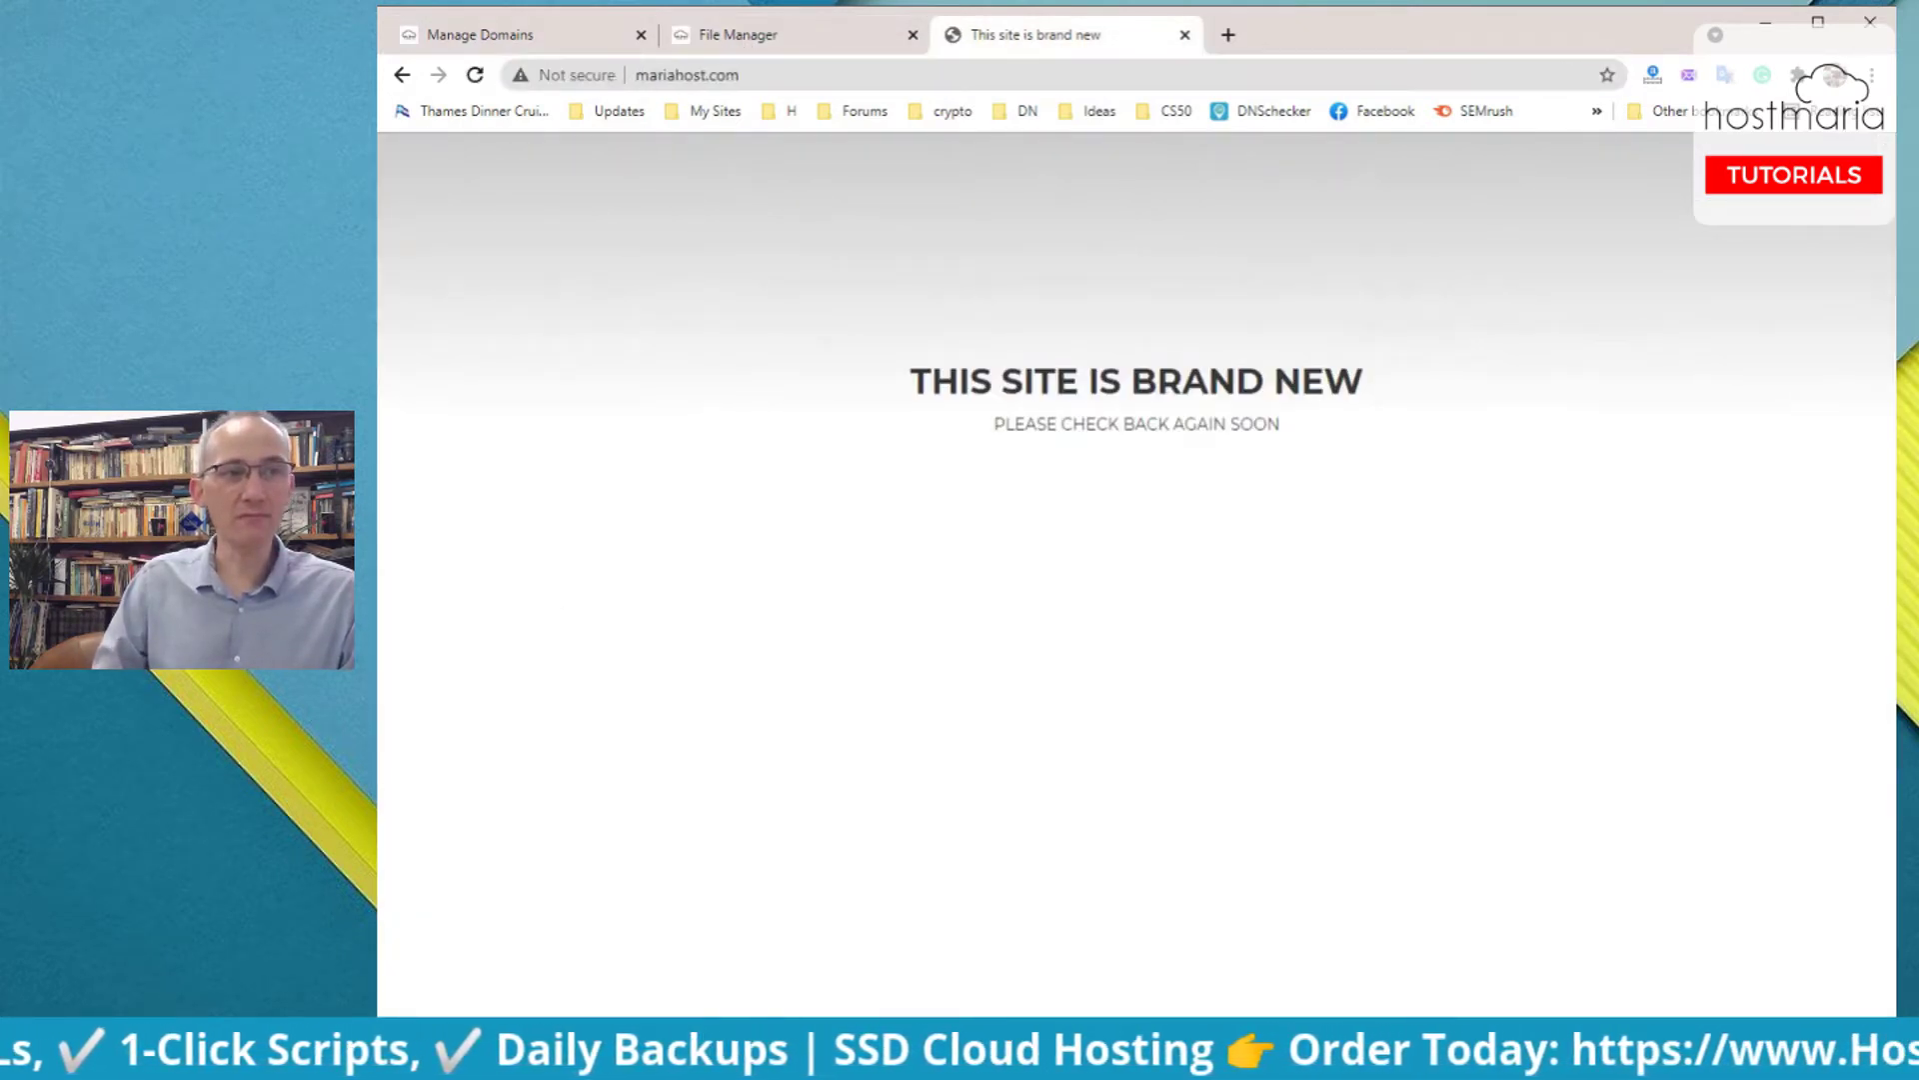
left_click(808, 36)
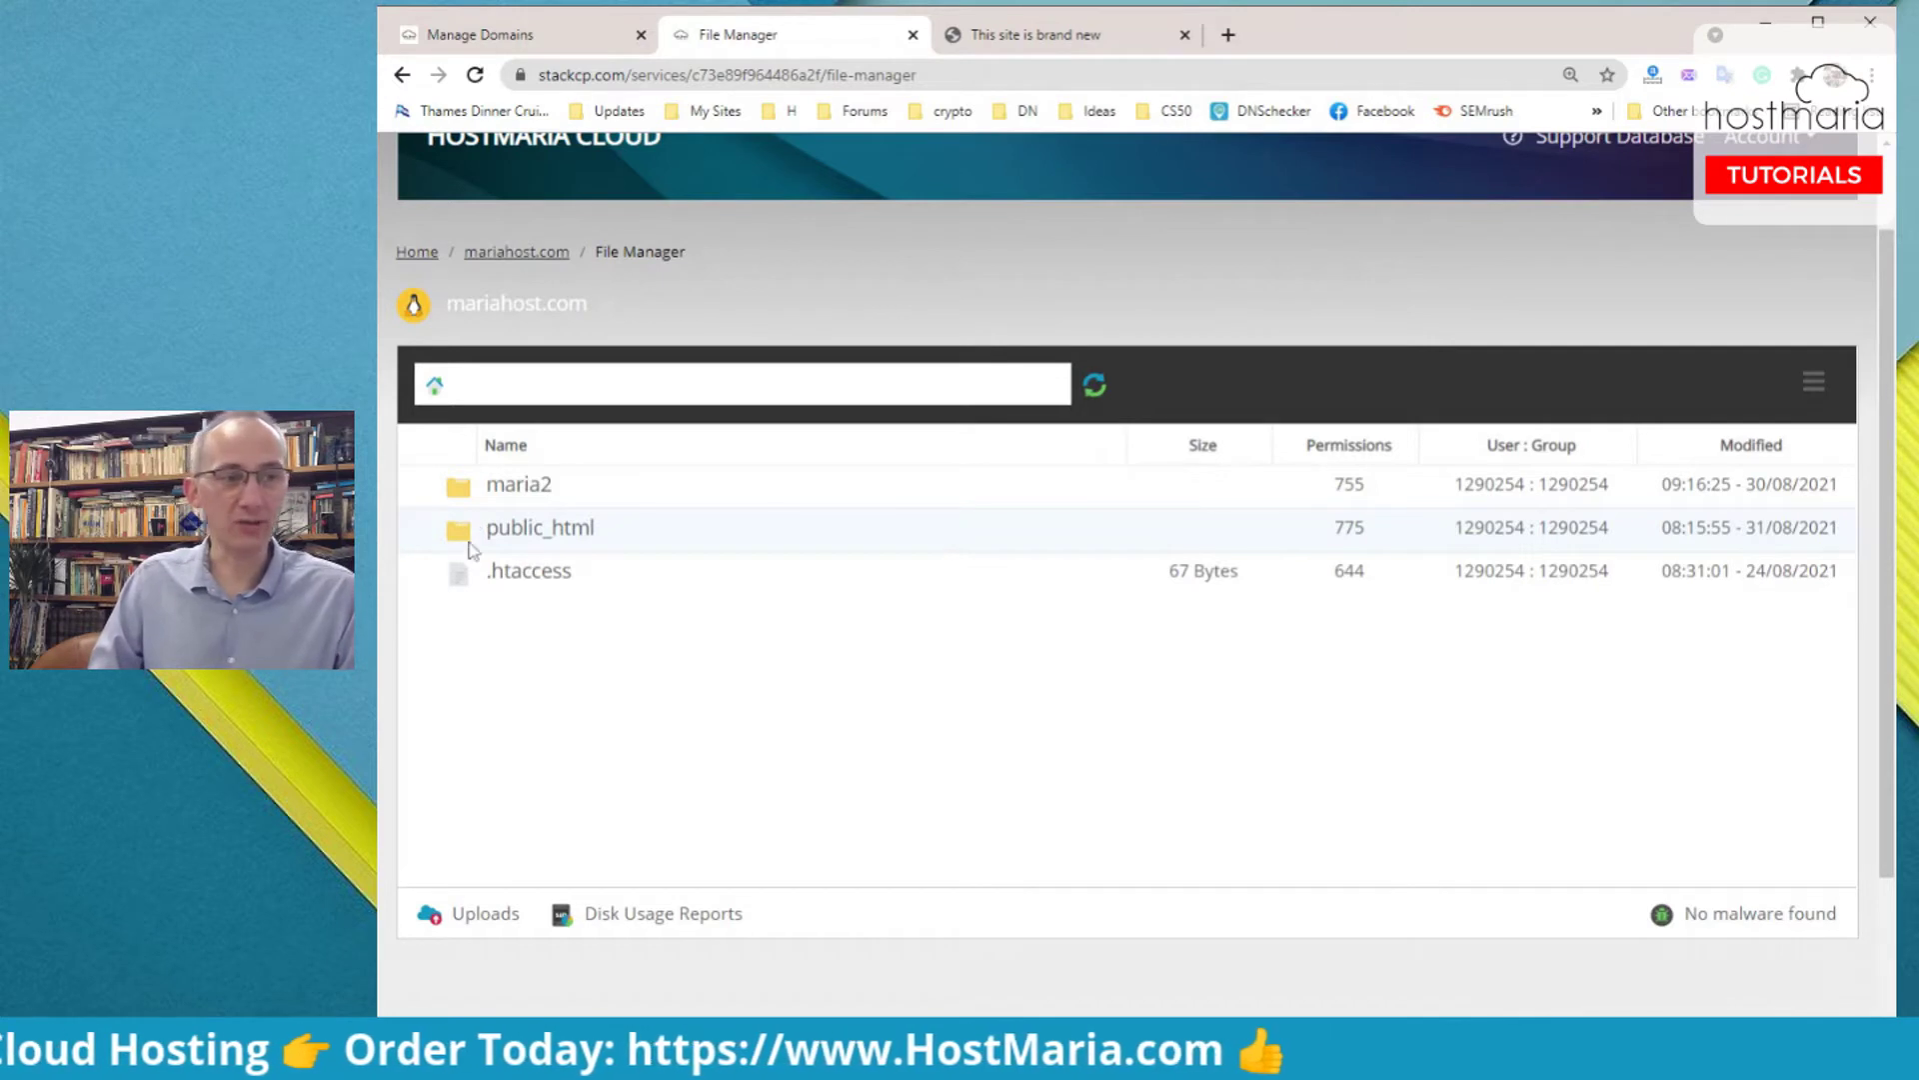
double_click(466, 530)
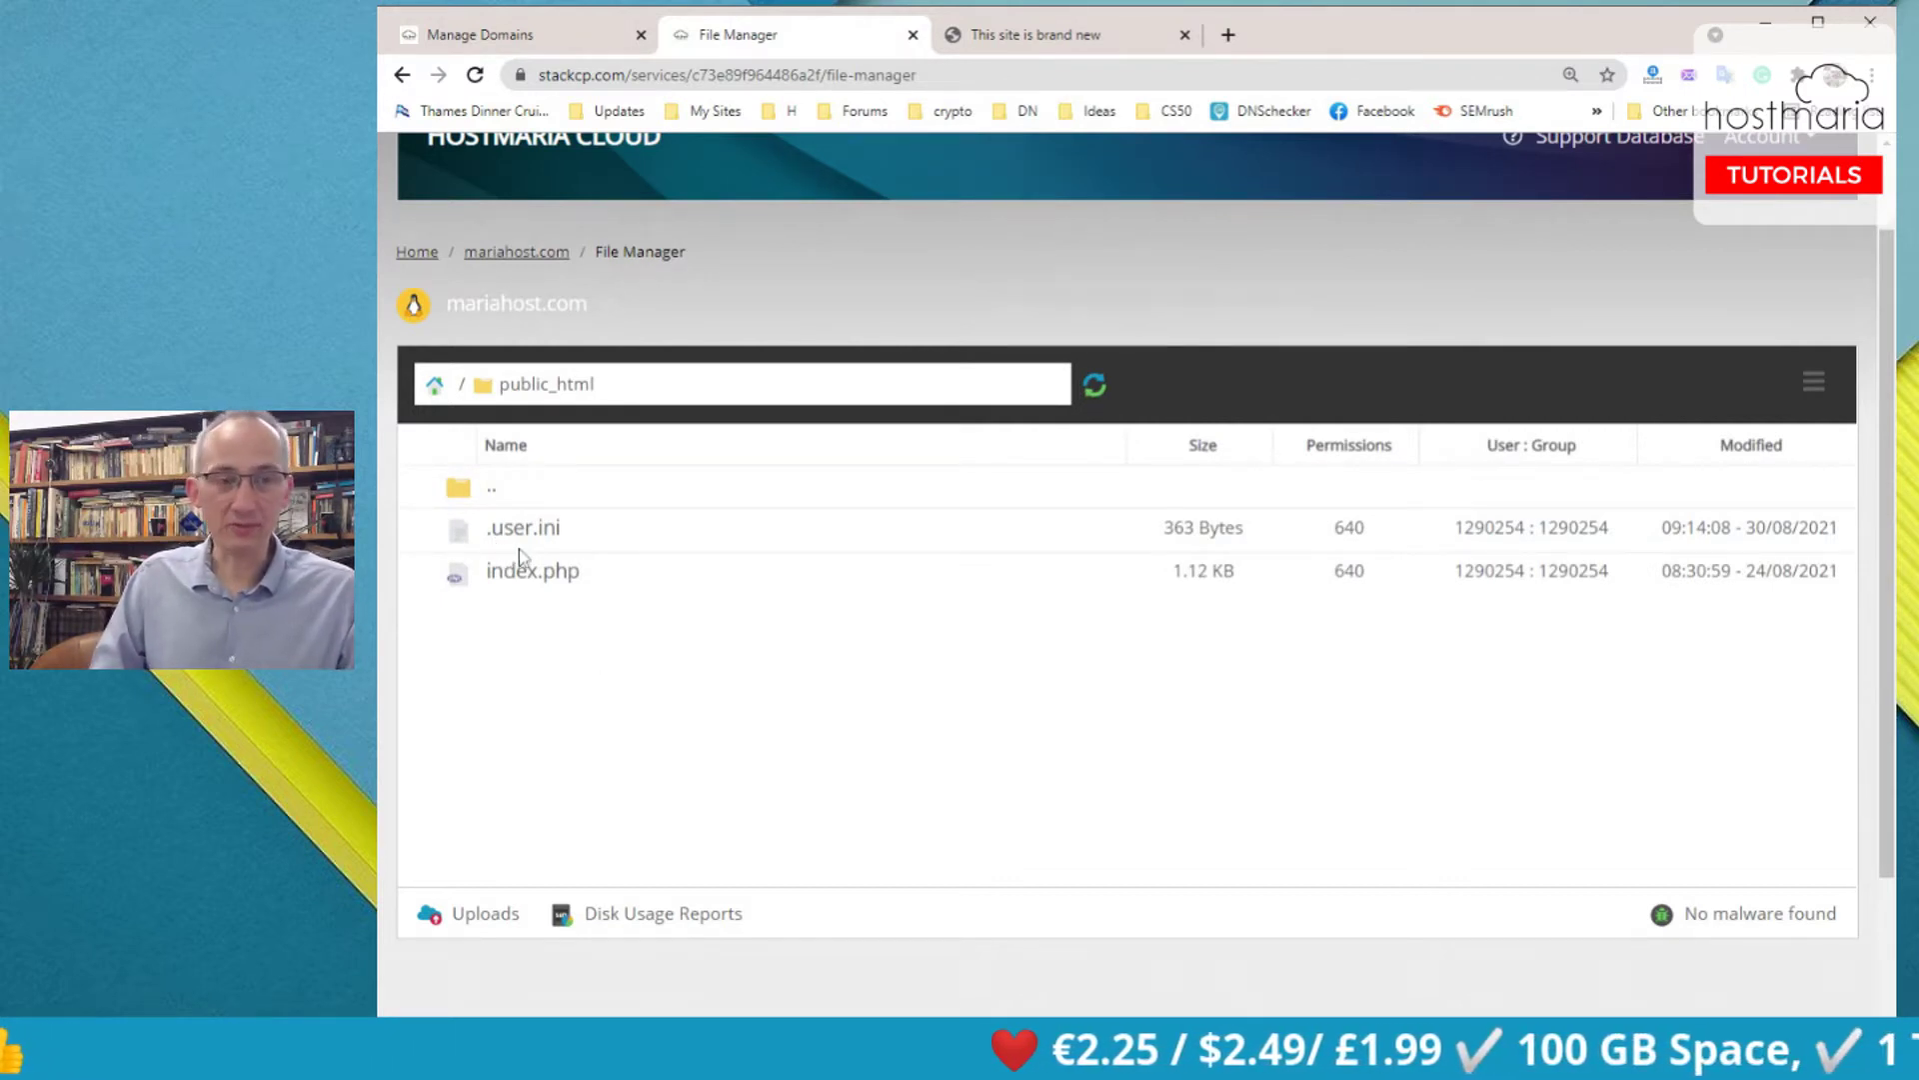
Create an empty file named phpinfo.php in public_html using New File.
right_click(540, 636)
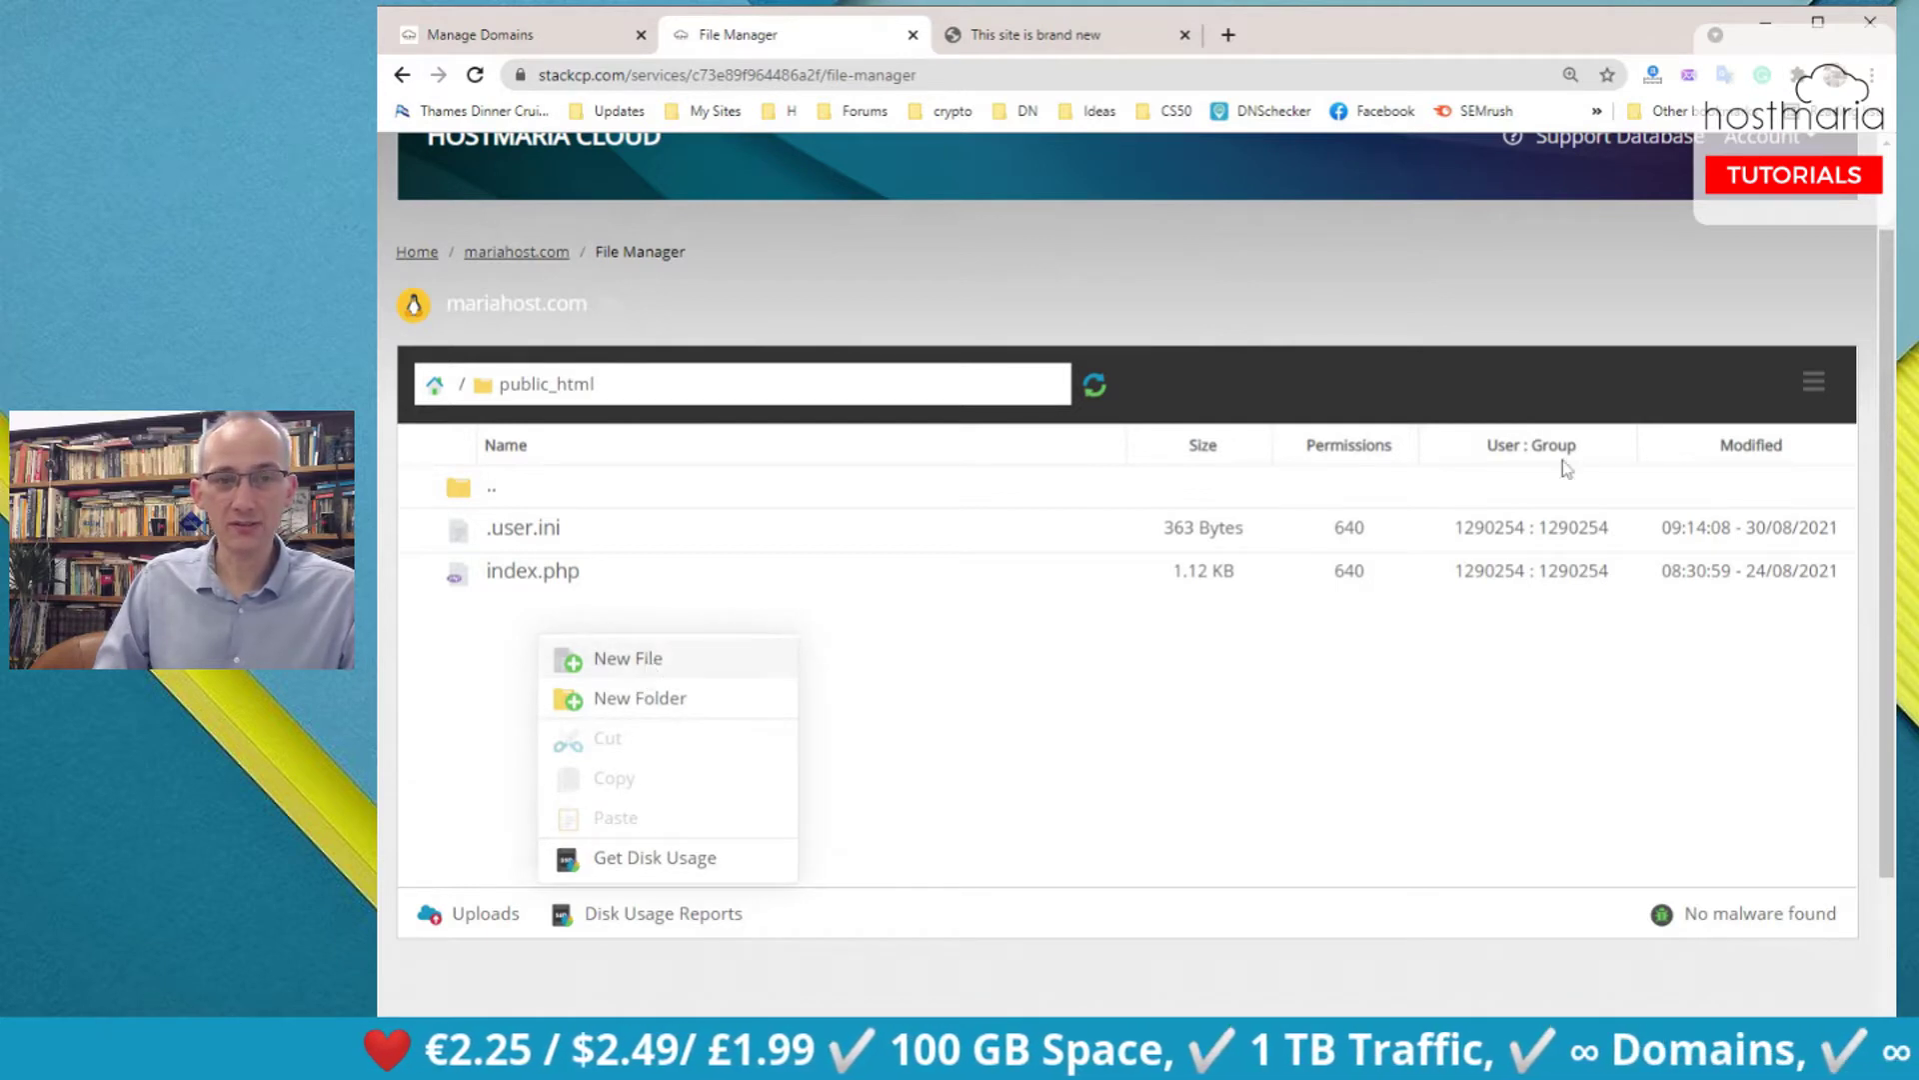
left_click(1816, 383)
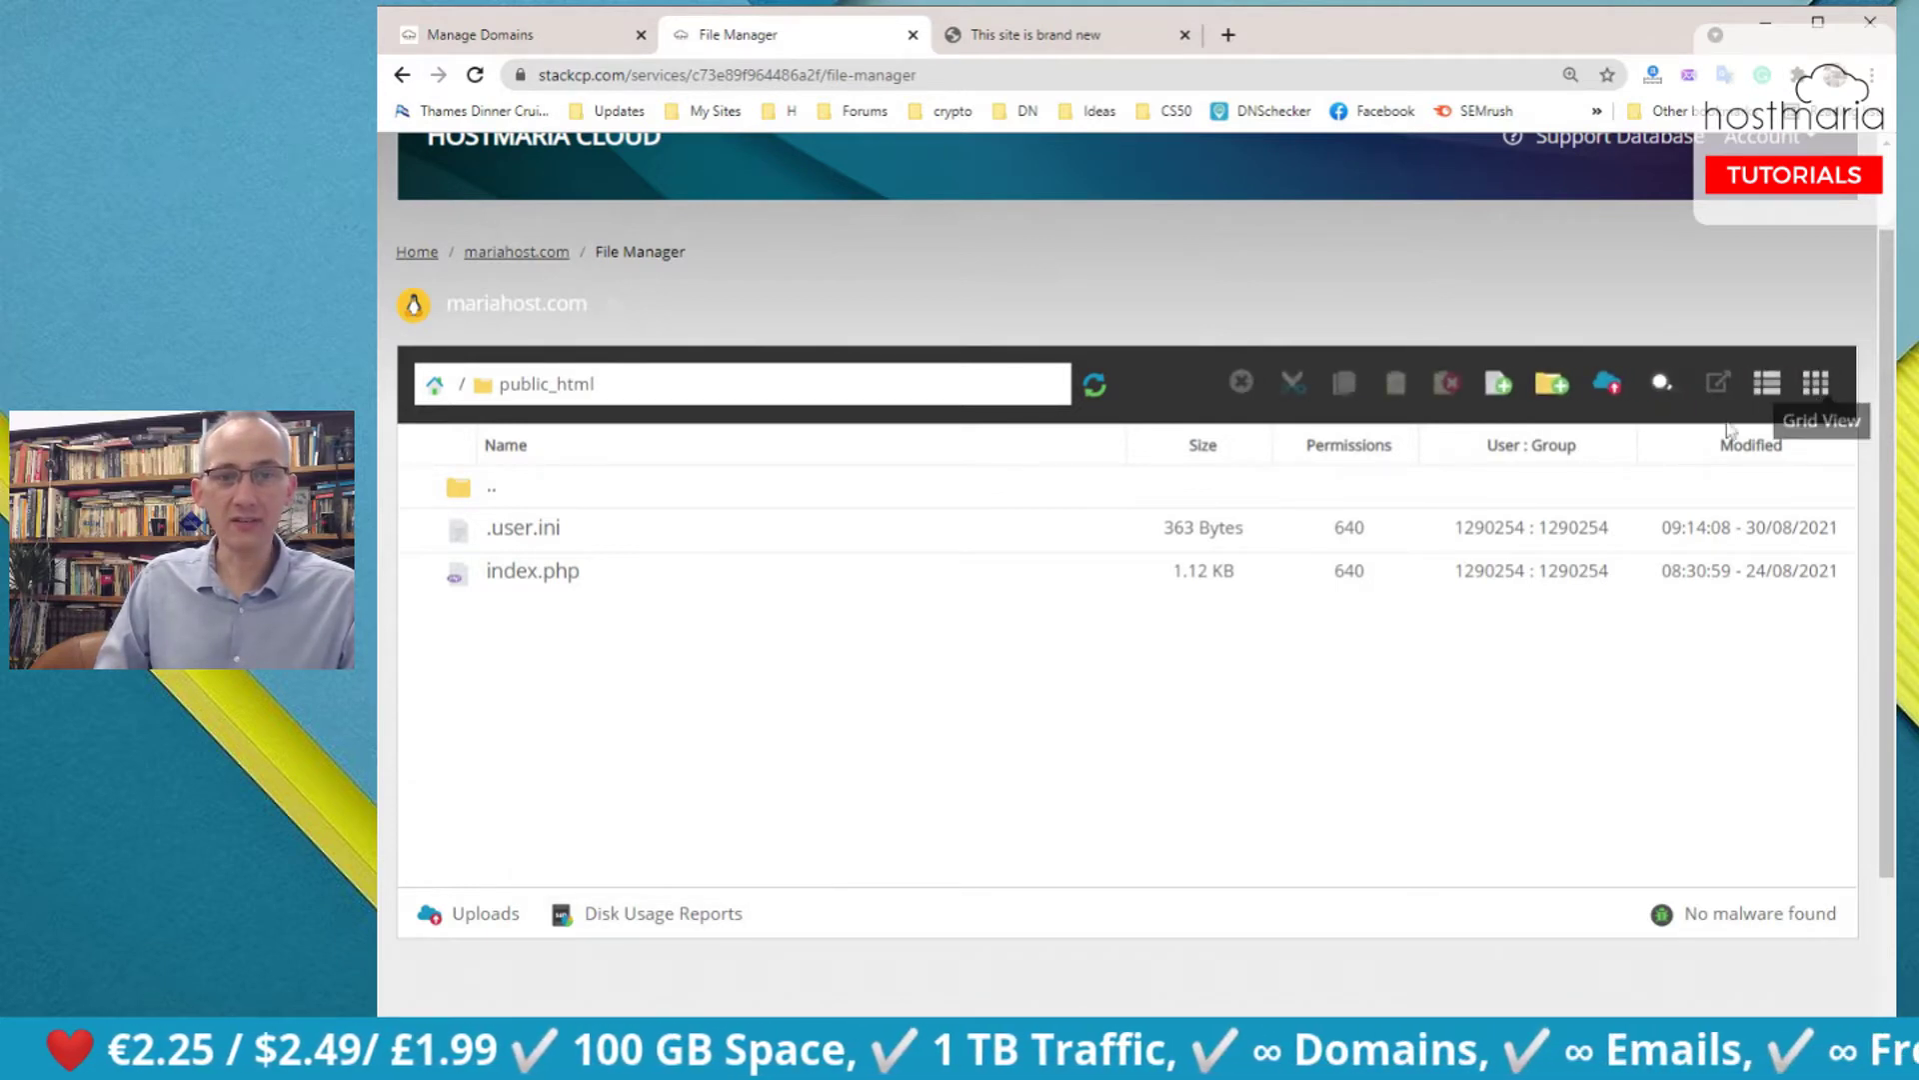
right_click(808, 702)
left_click(874, 727)
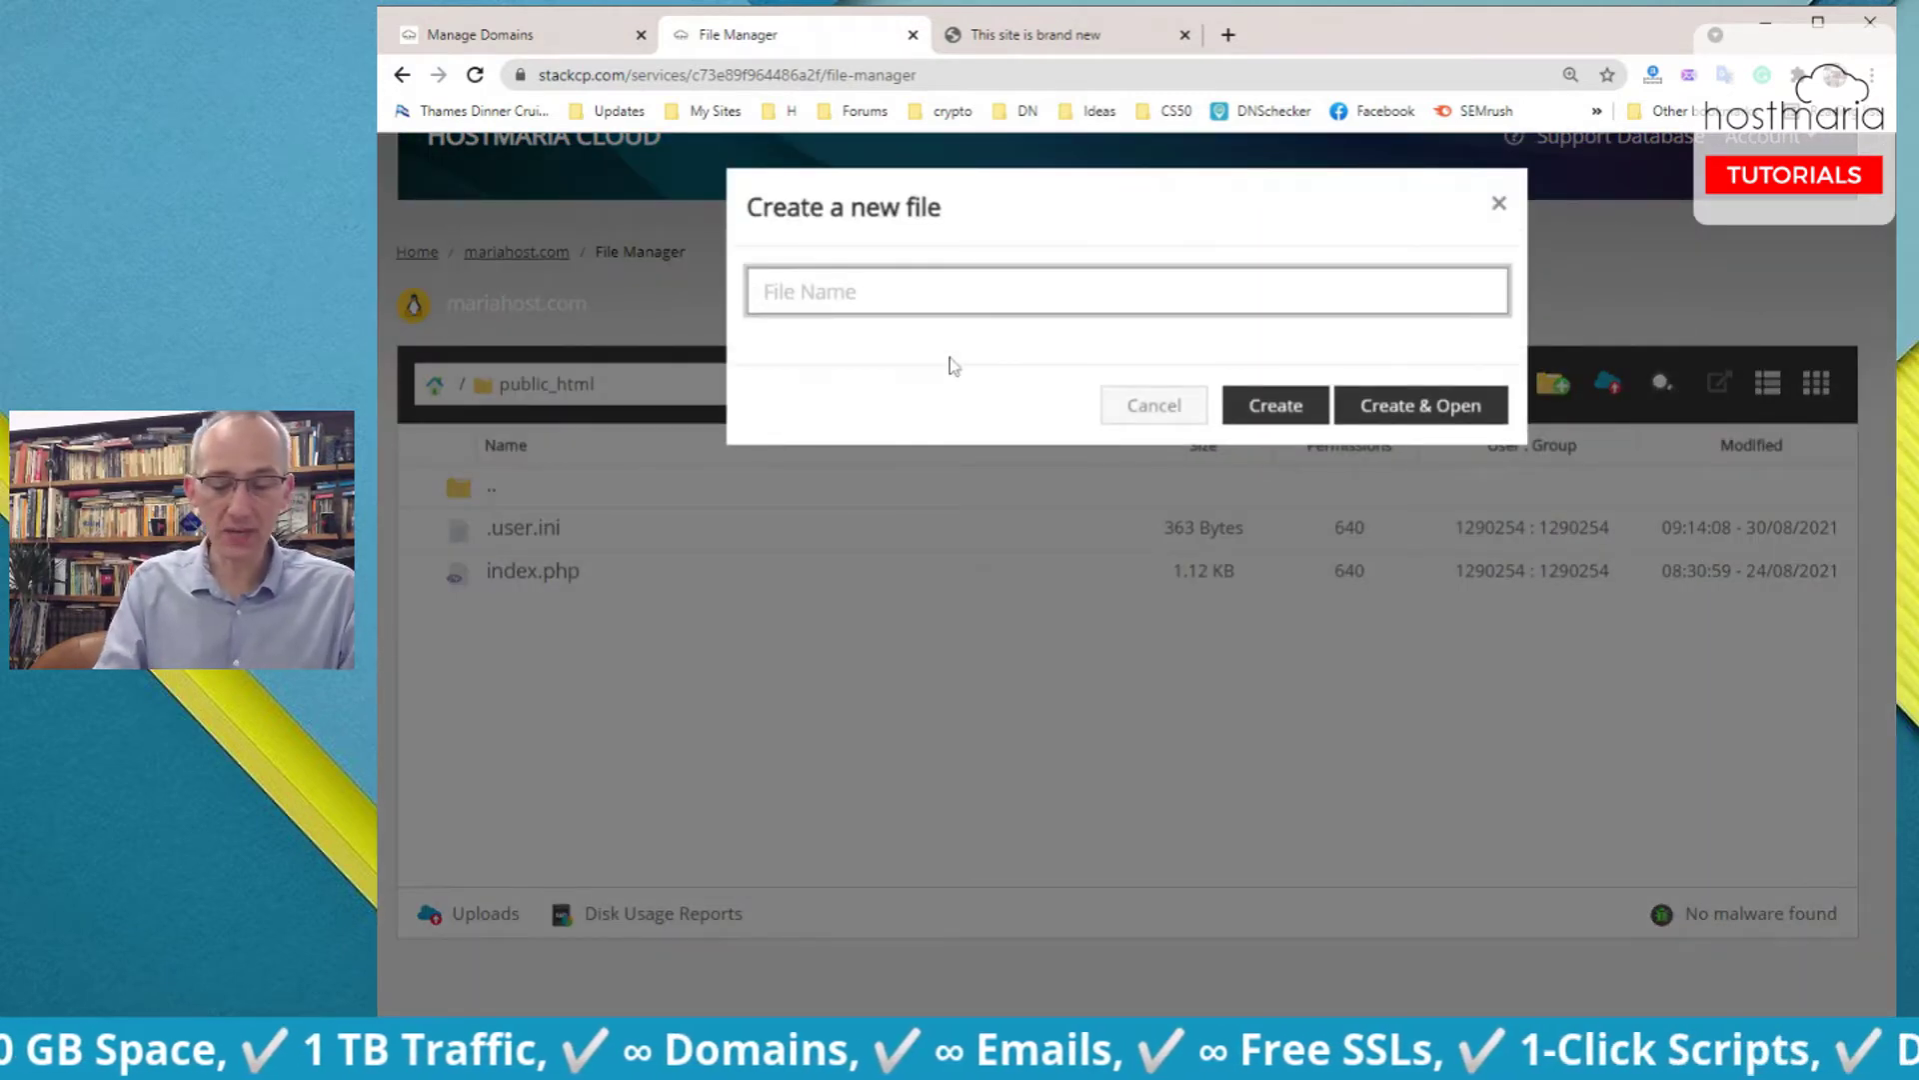
type("phpinfo")
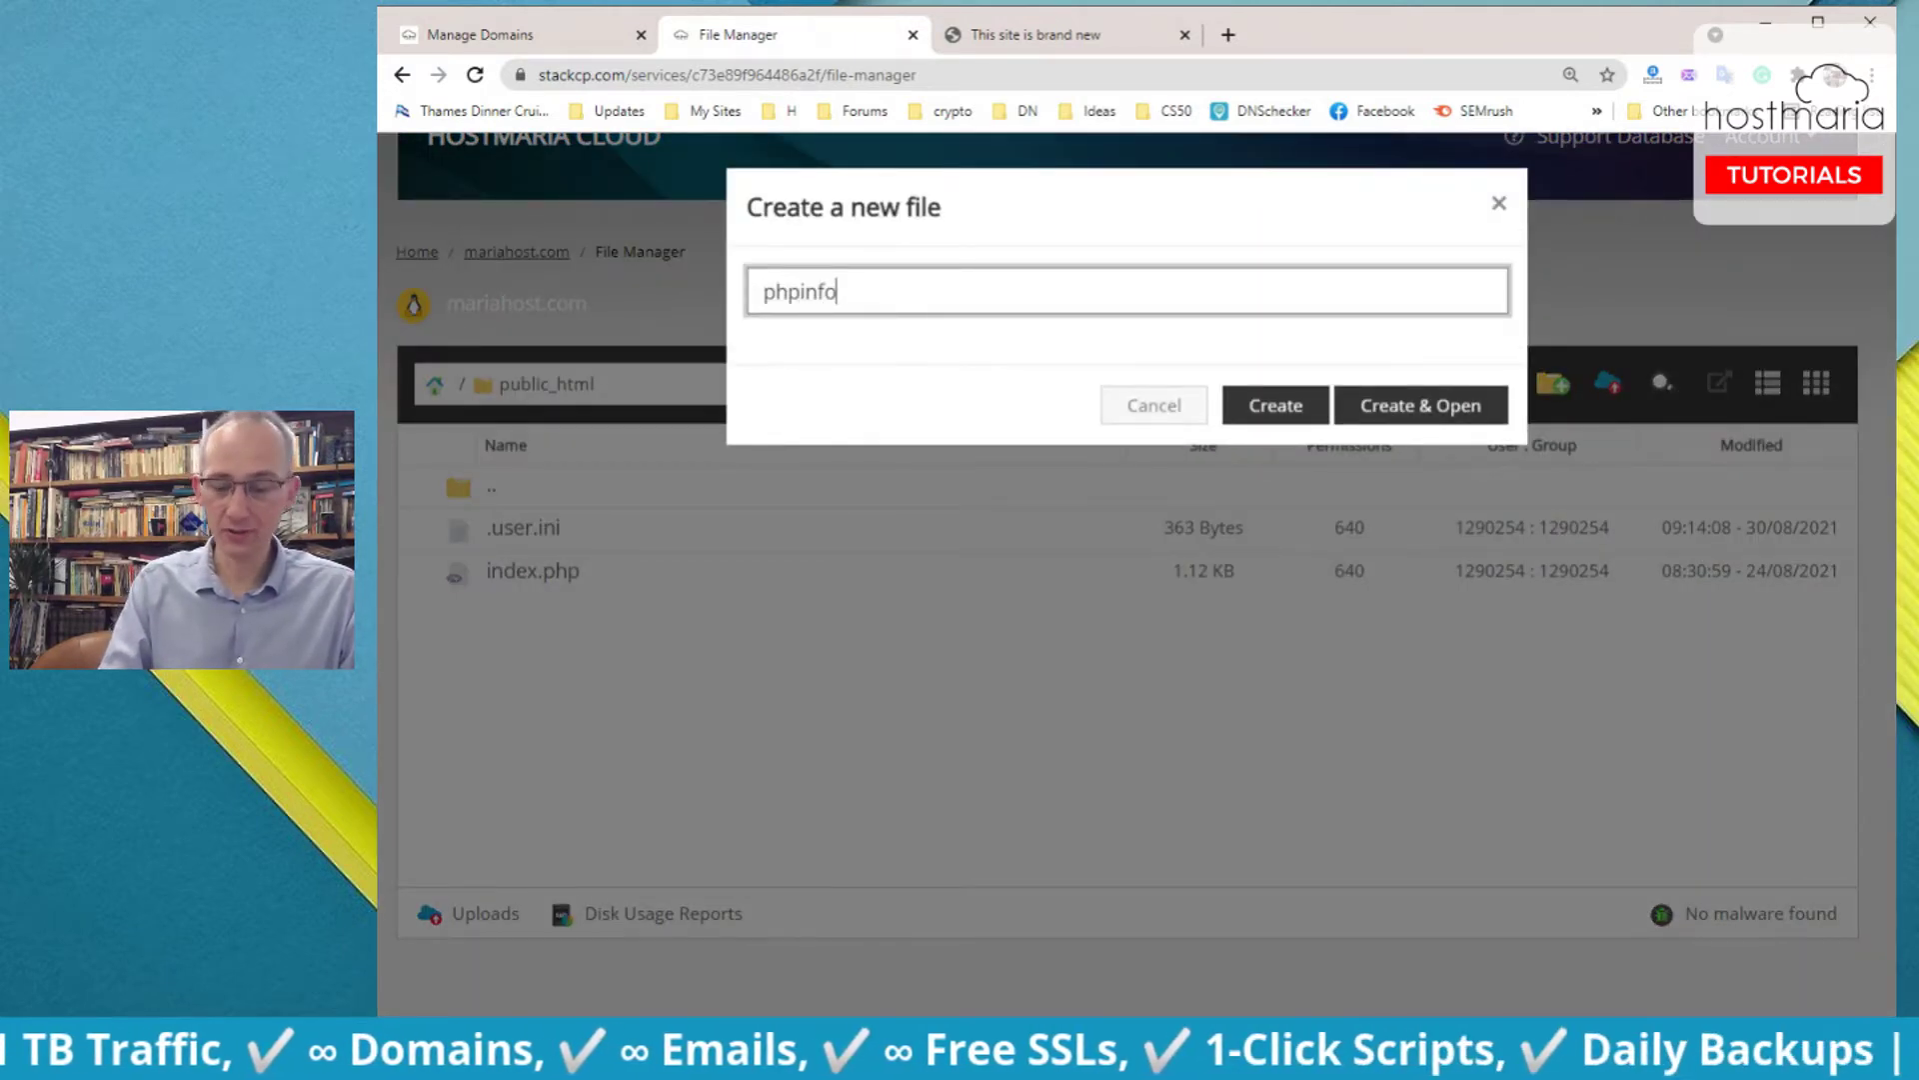
type(".php")
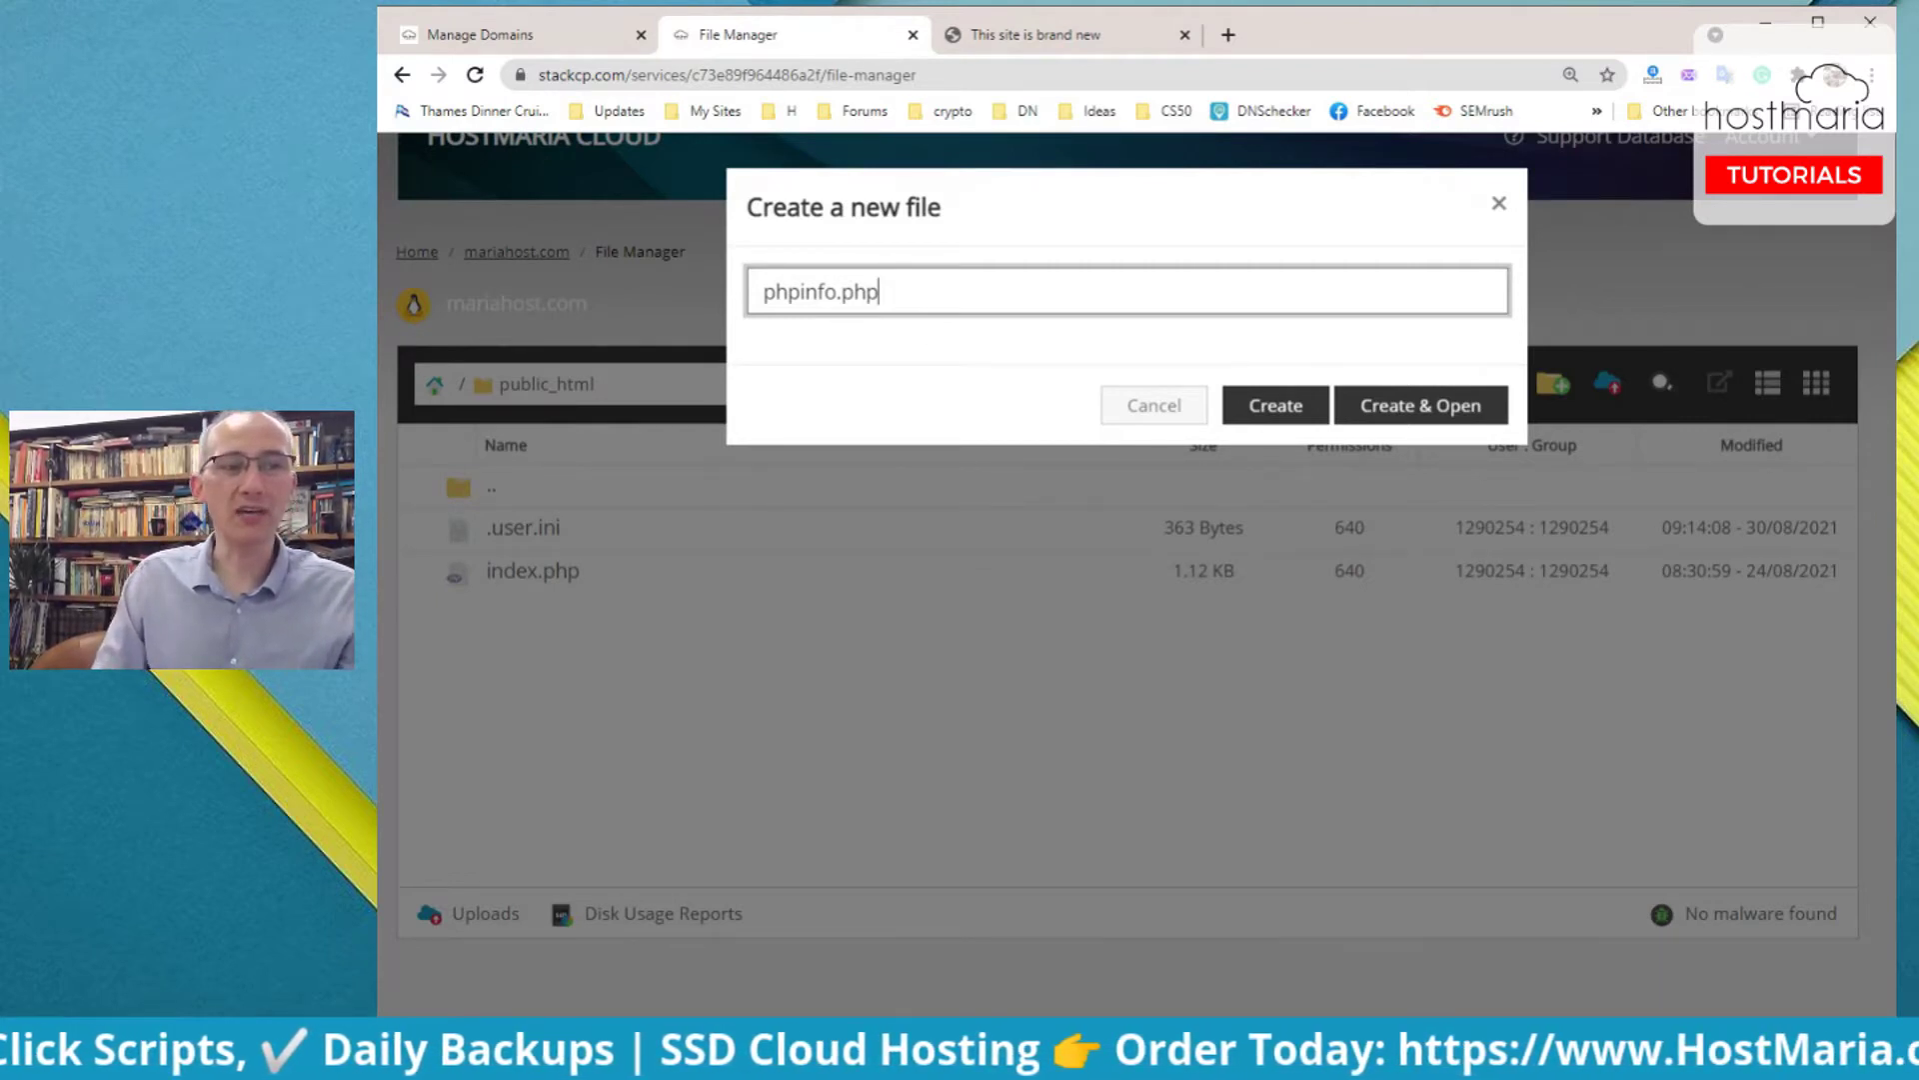
left_click(801, 291)
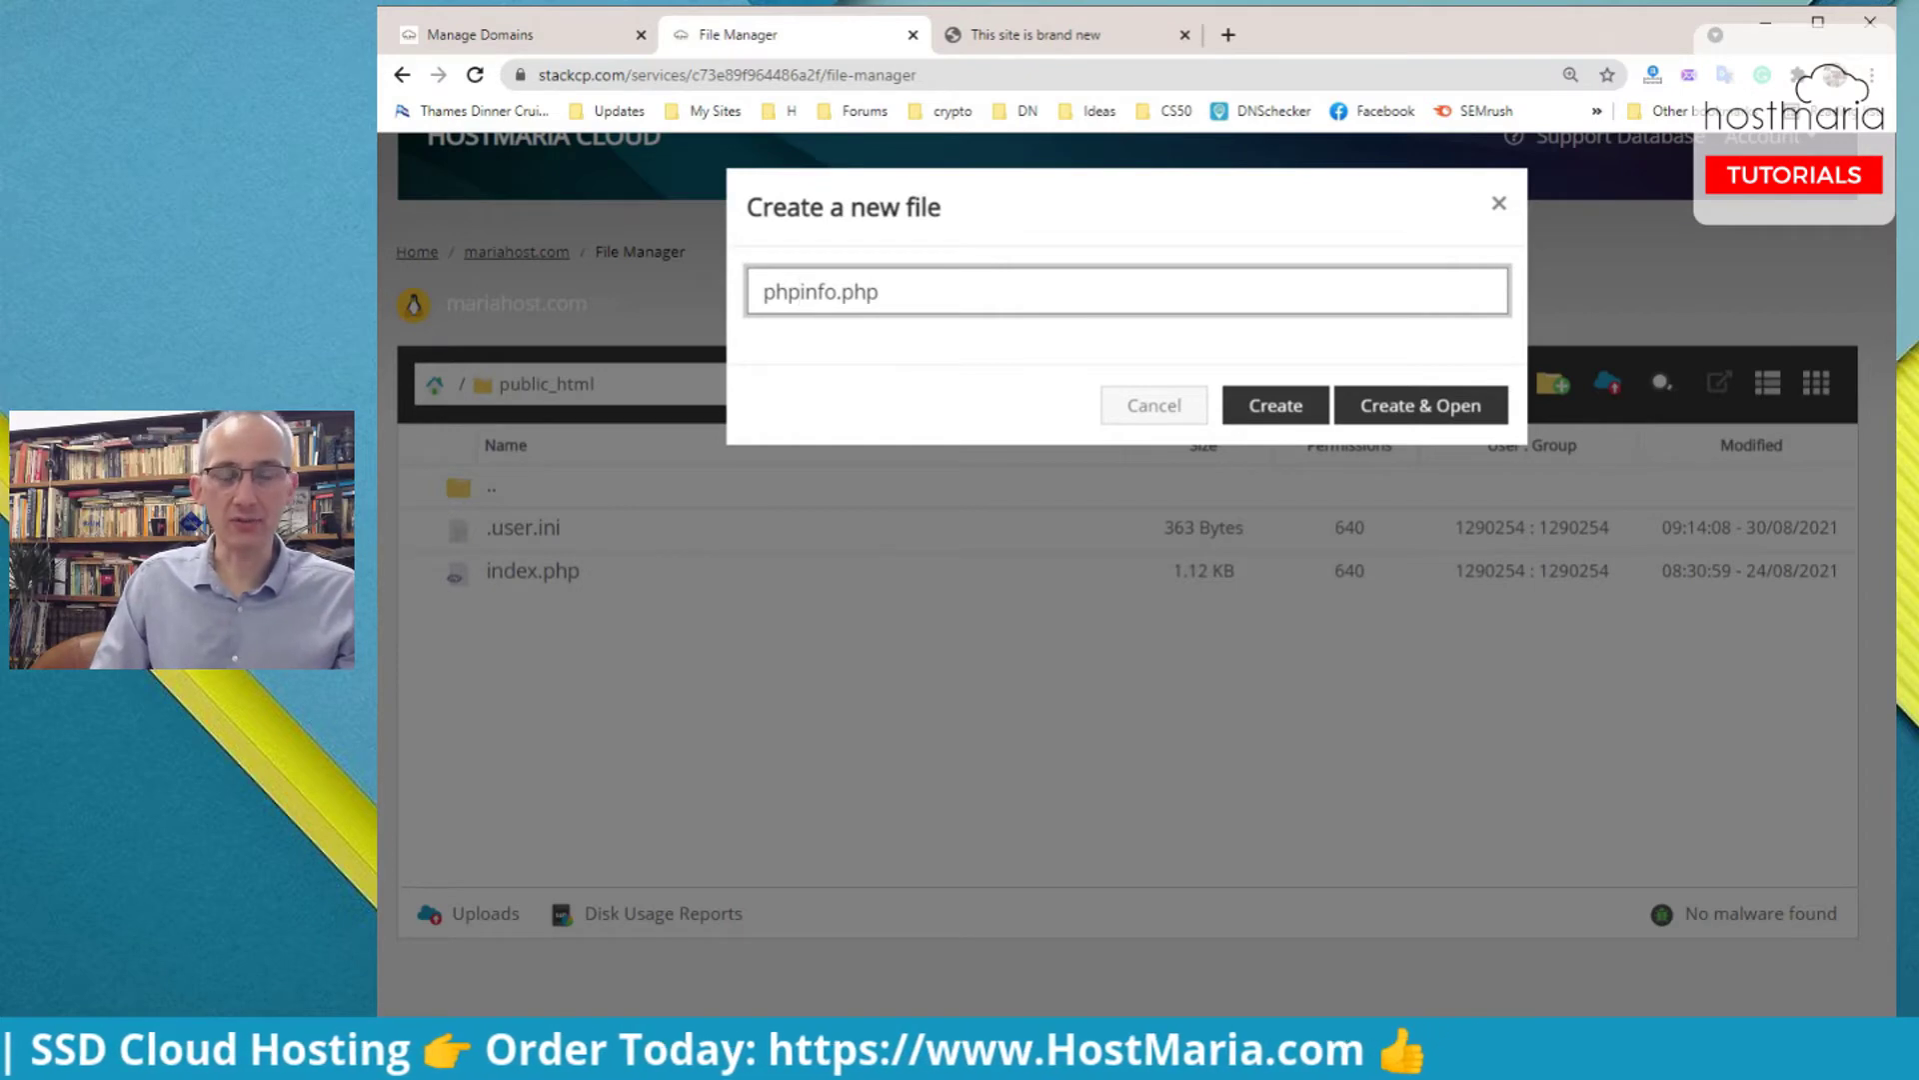
left_click(1275, 405)
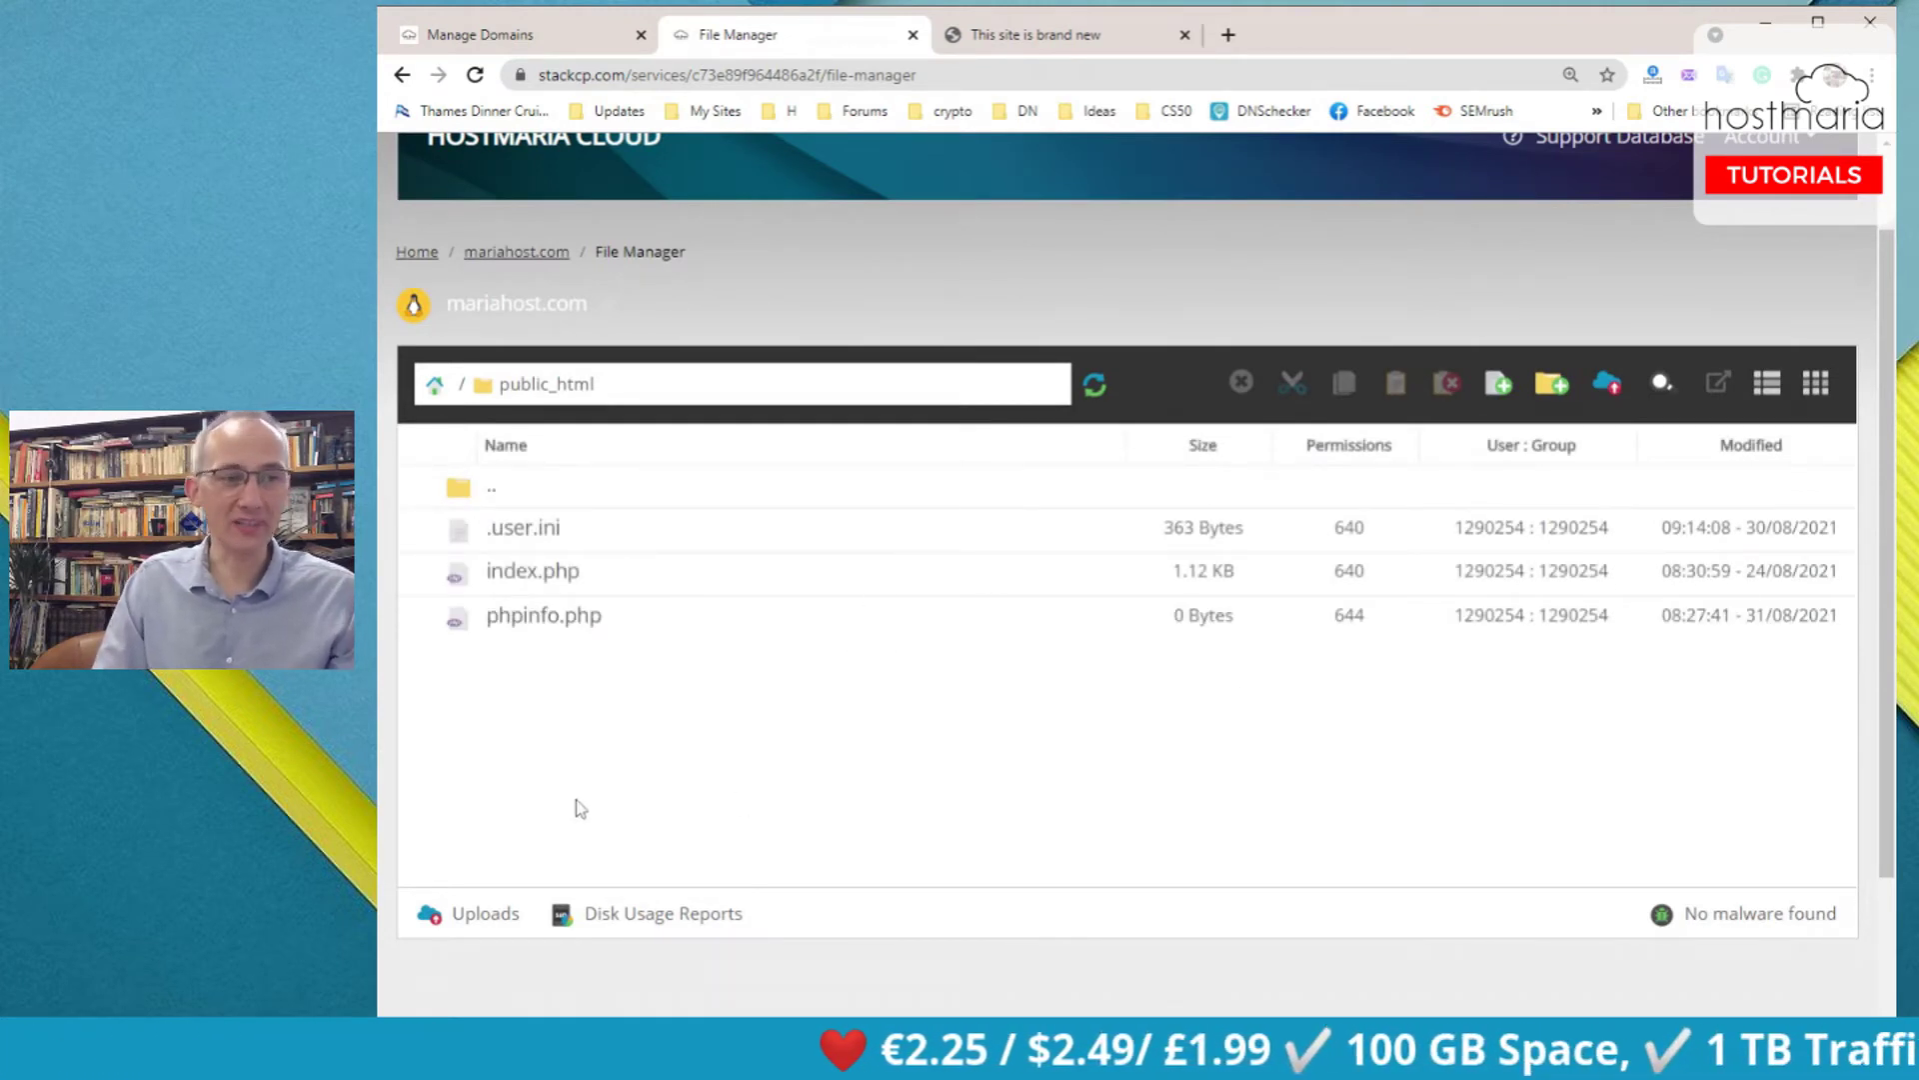
Open phpinfo.php in the Code Editor and enlarge the page.
right_click(552, 620)
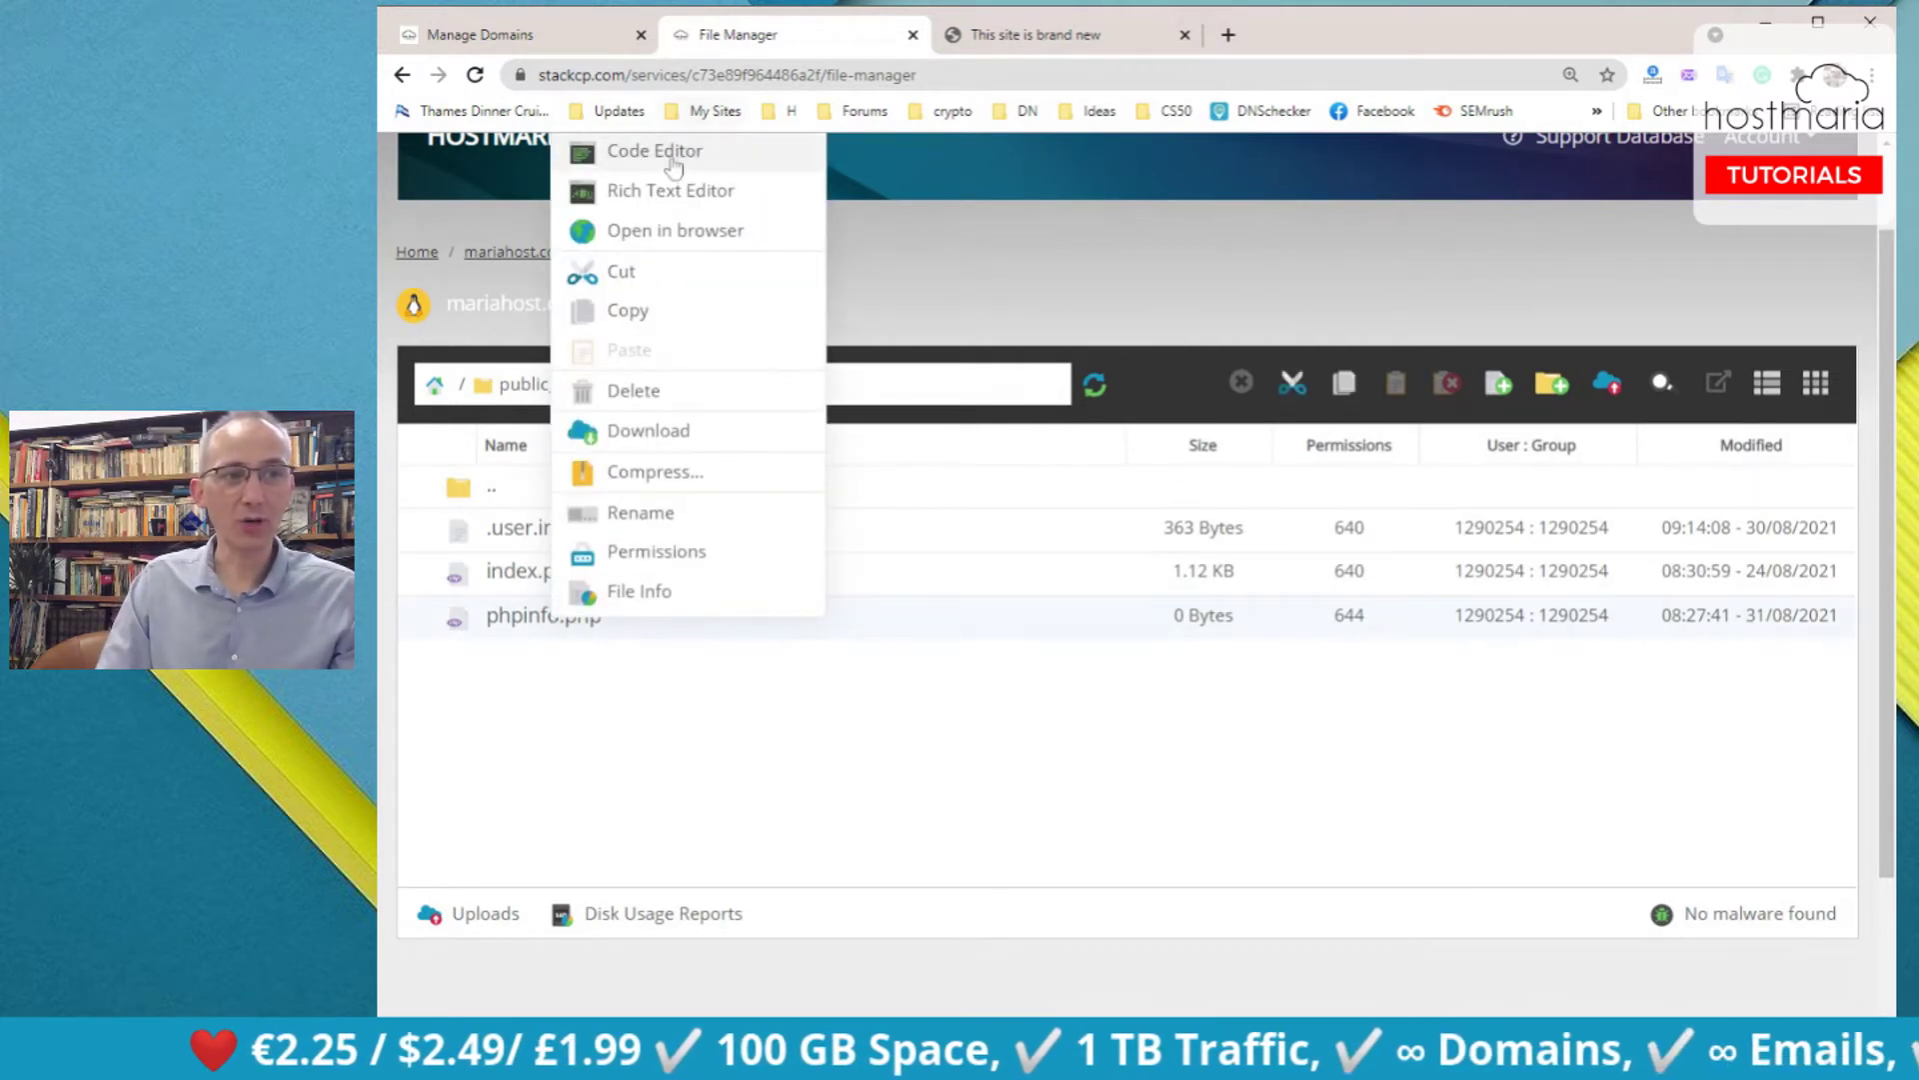
left_click(615, 155)
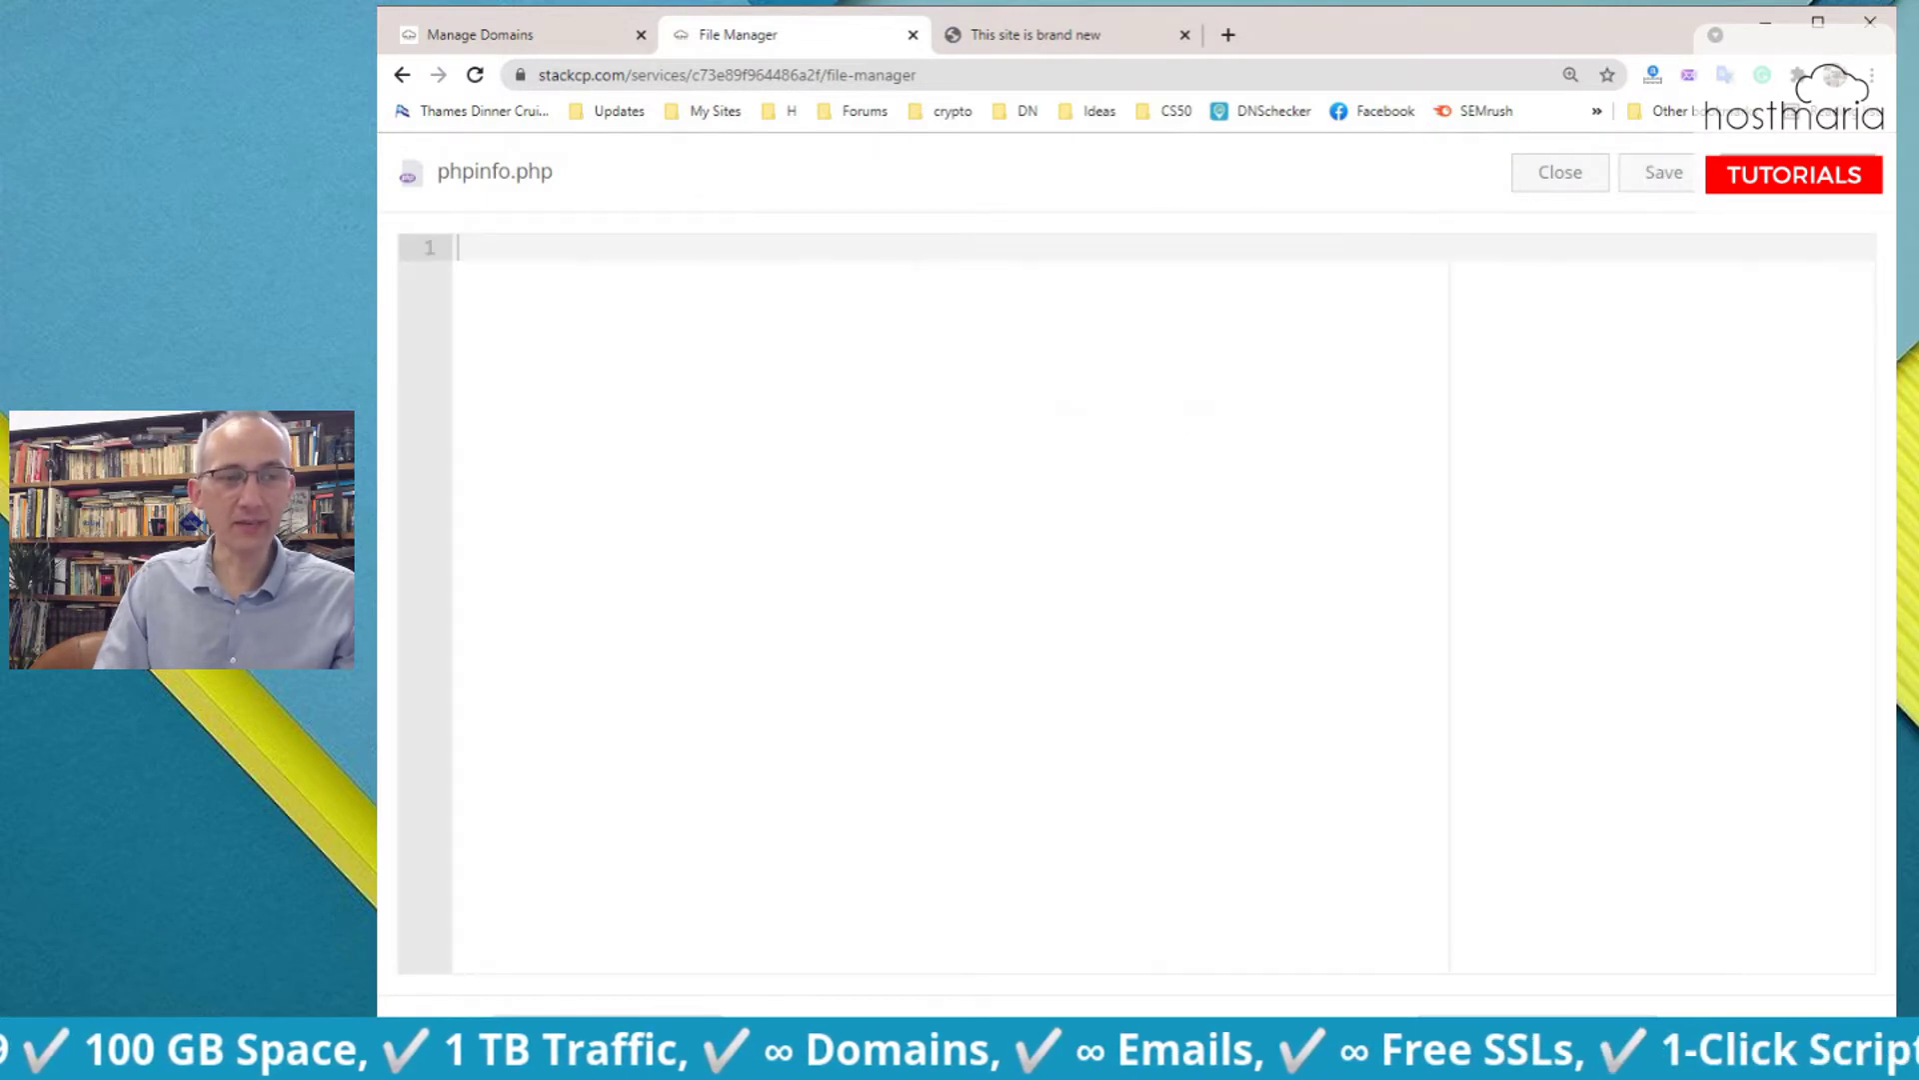
key("ctrl+plus")
key("ctrl+plus")
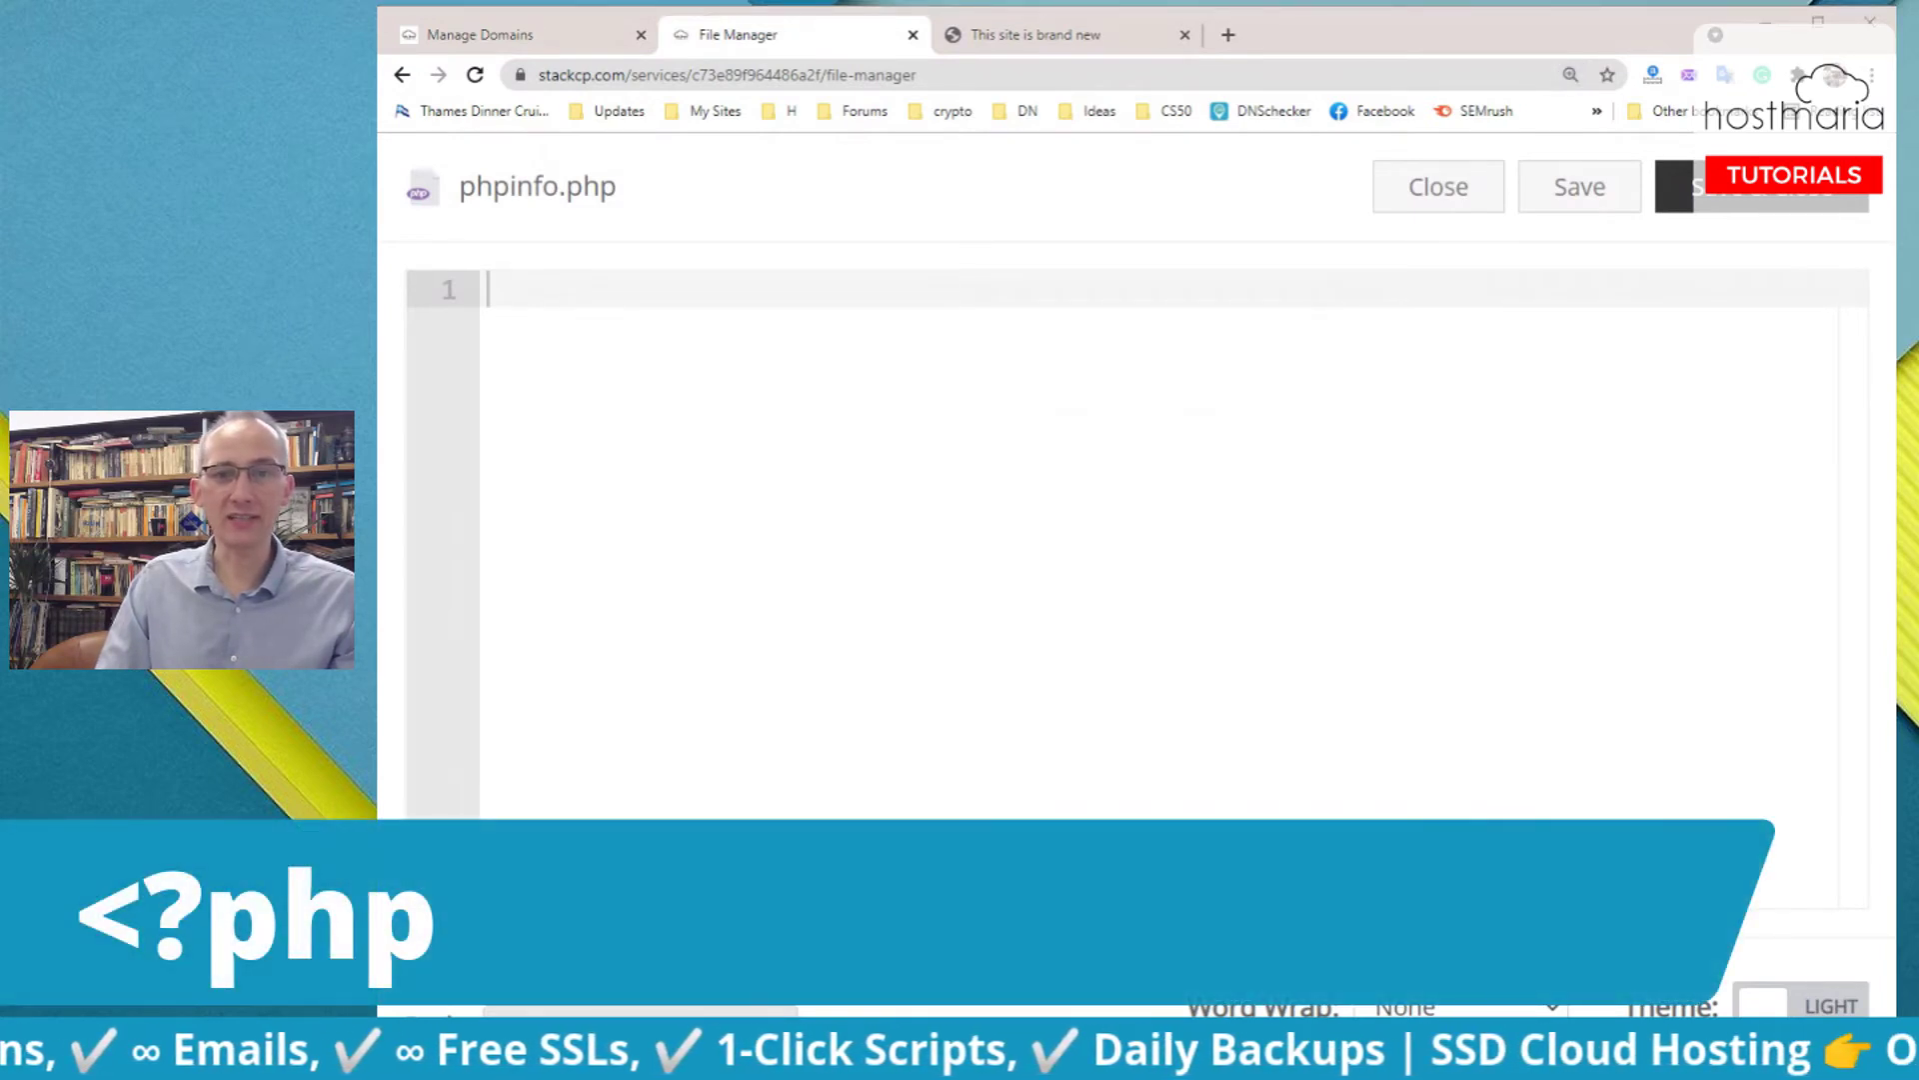
Write <?php, phpinfo(); and ?> on three lines and save phpinfo.php.
left_click(1119, 675)
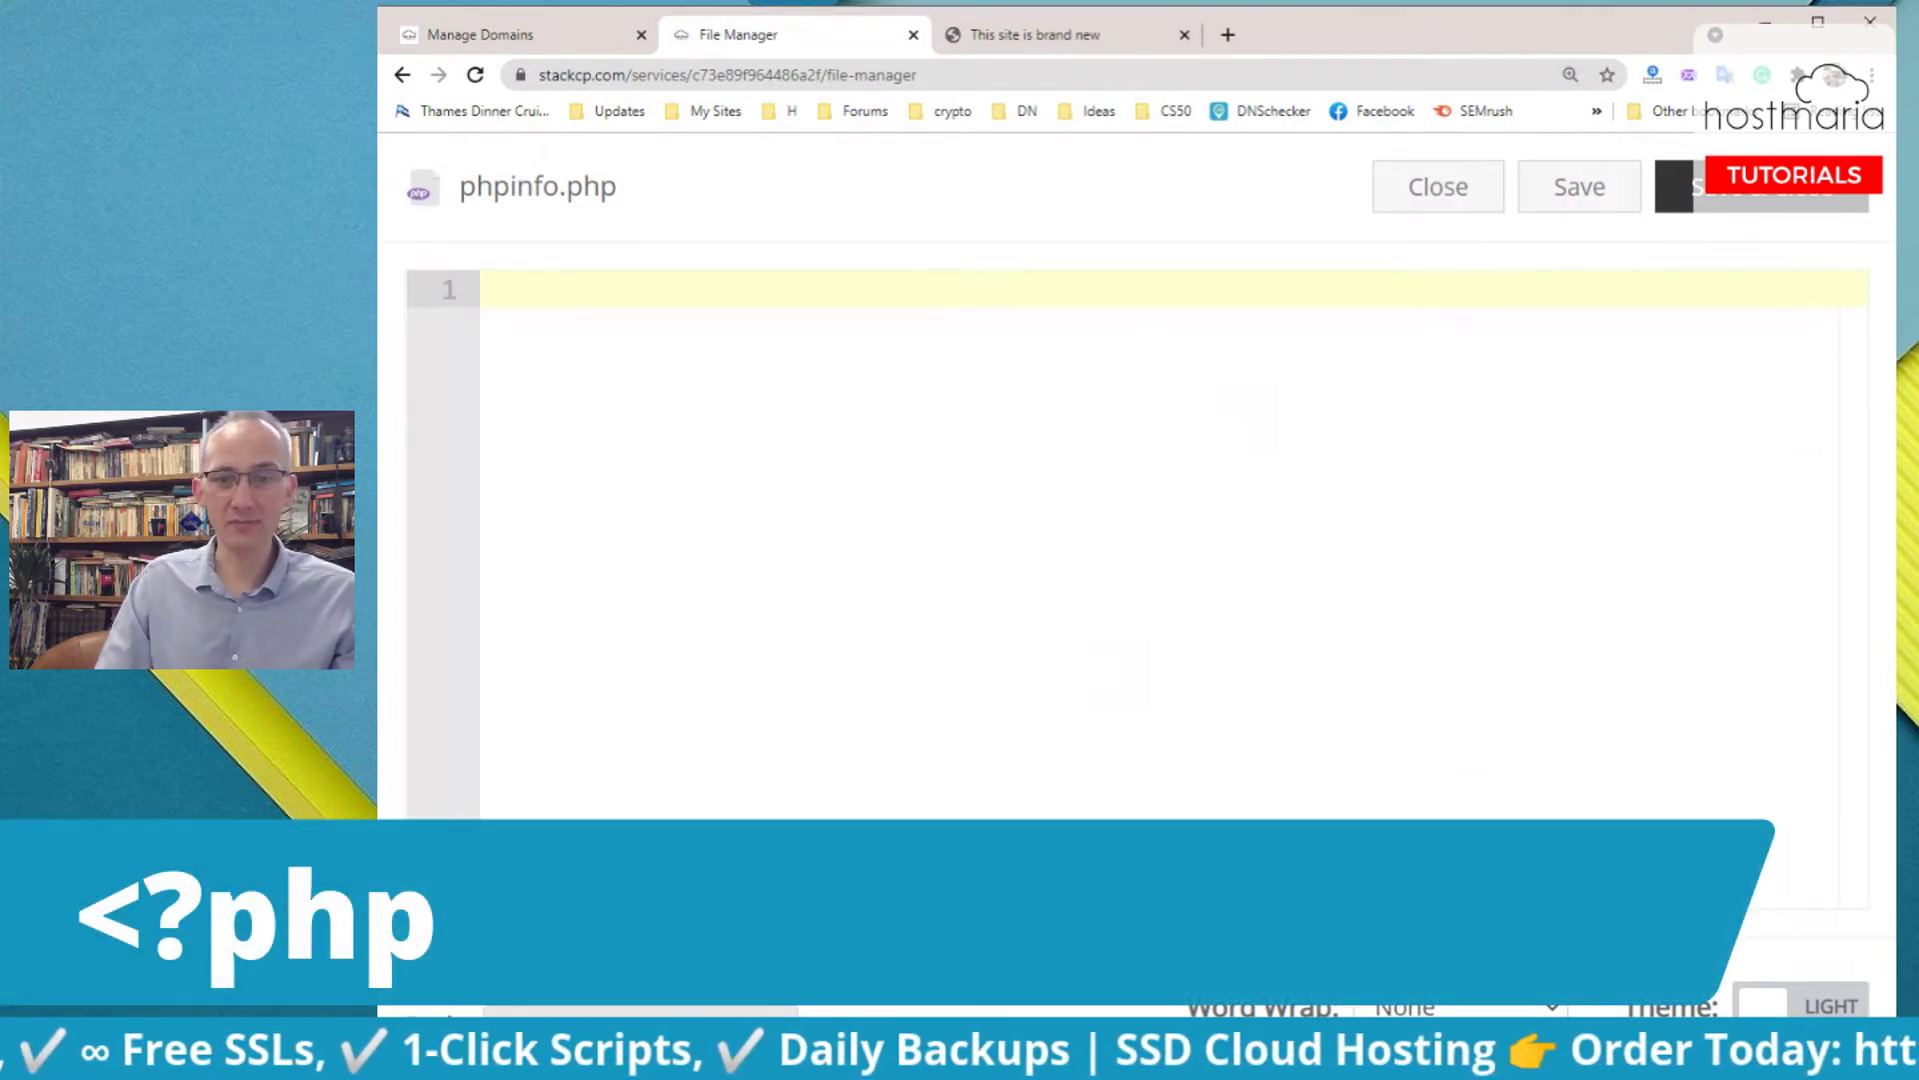
type("<?php")
key("Return")
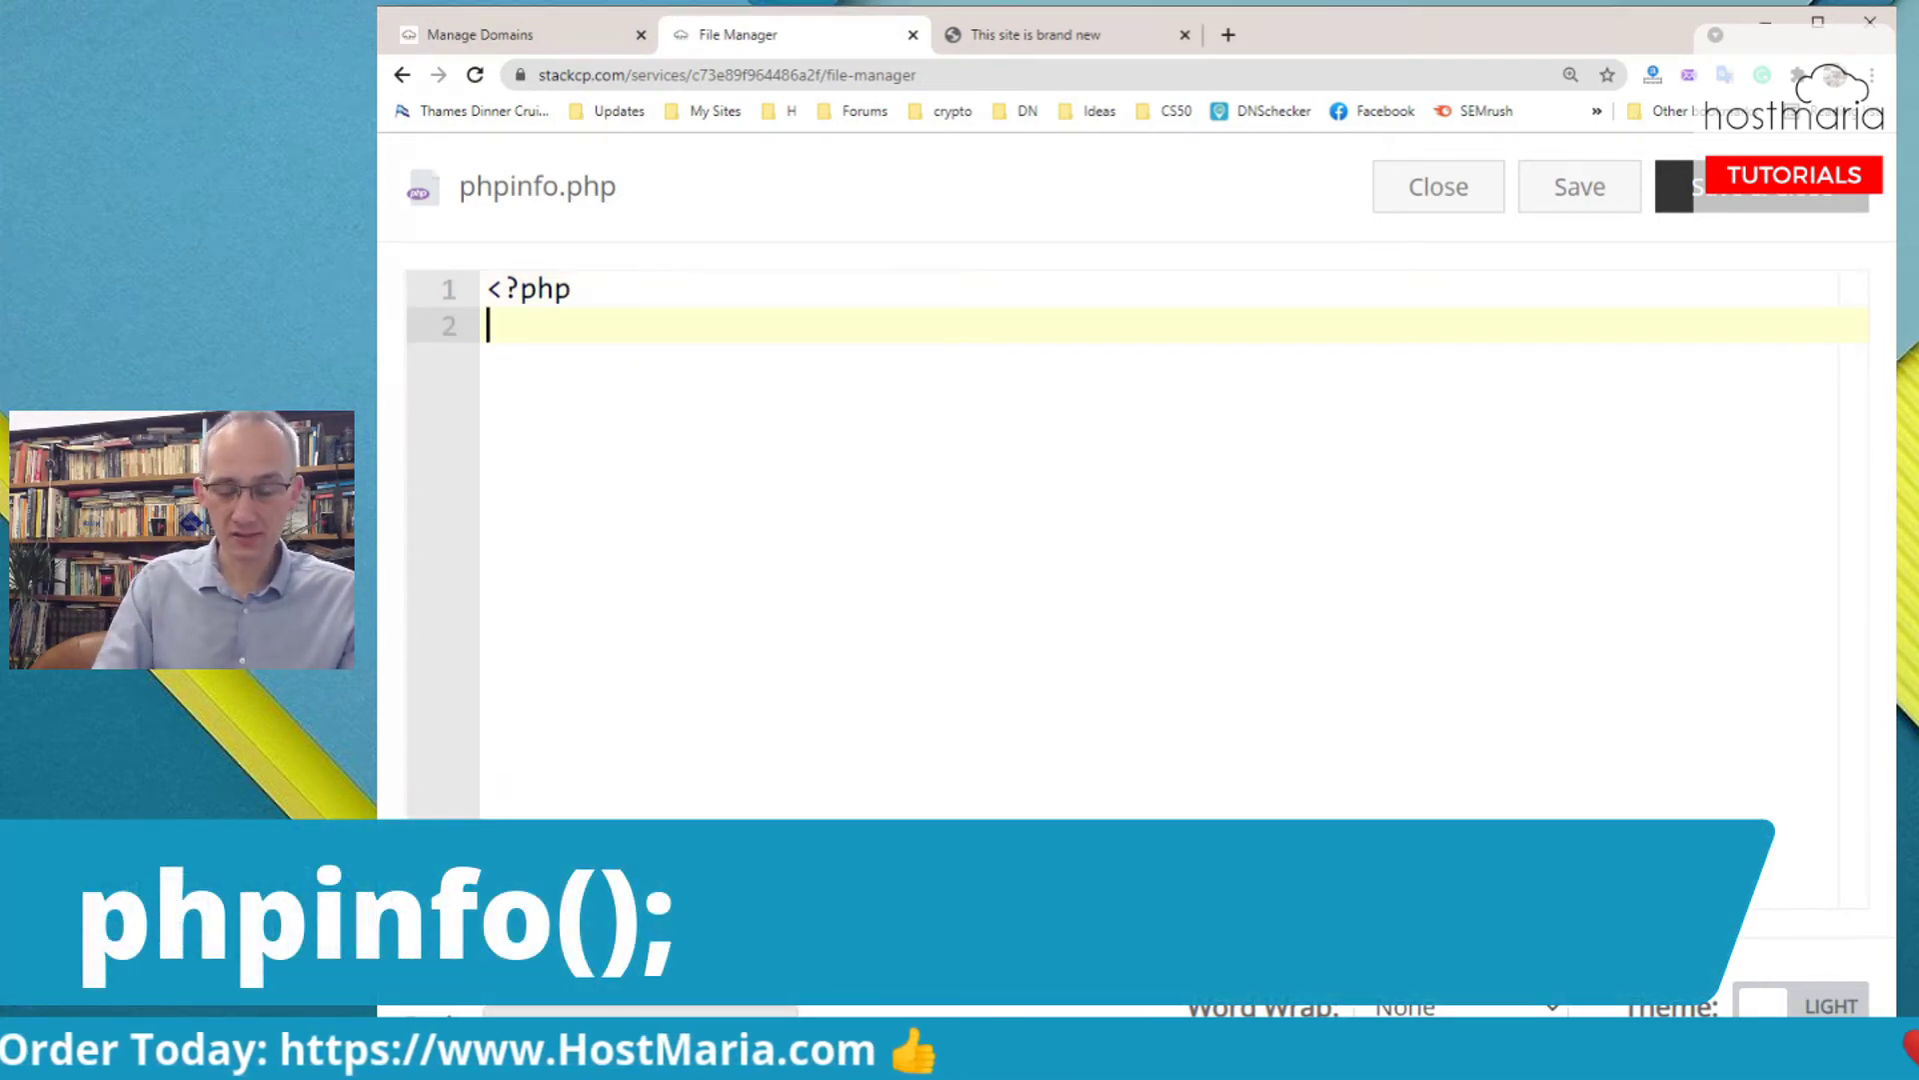
type("php")
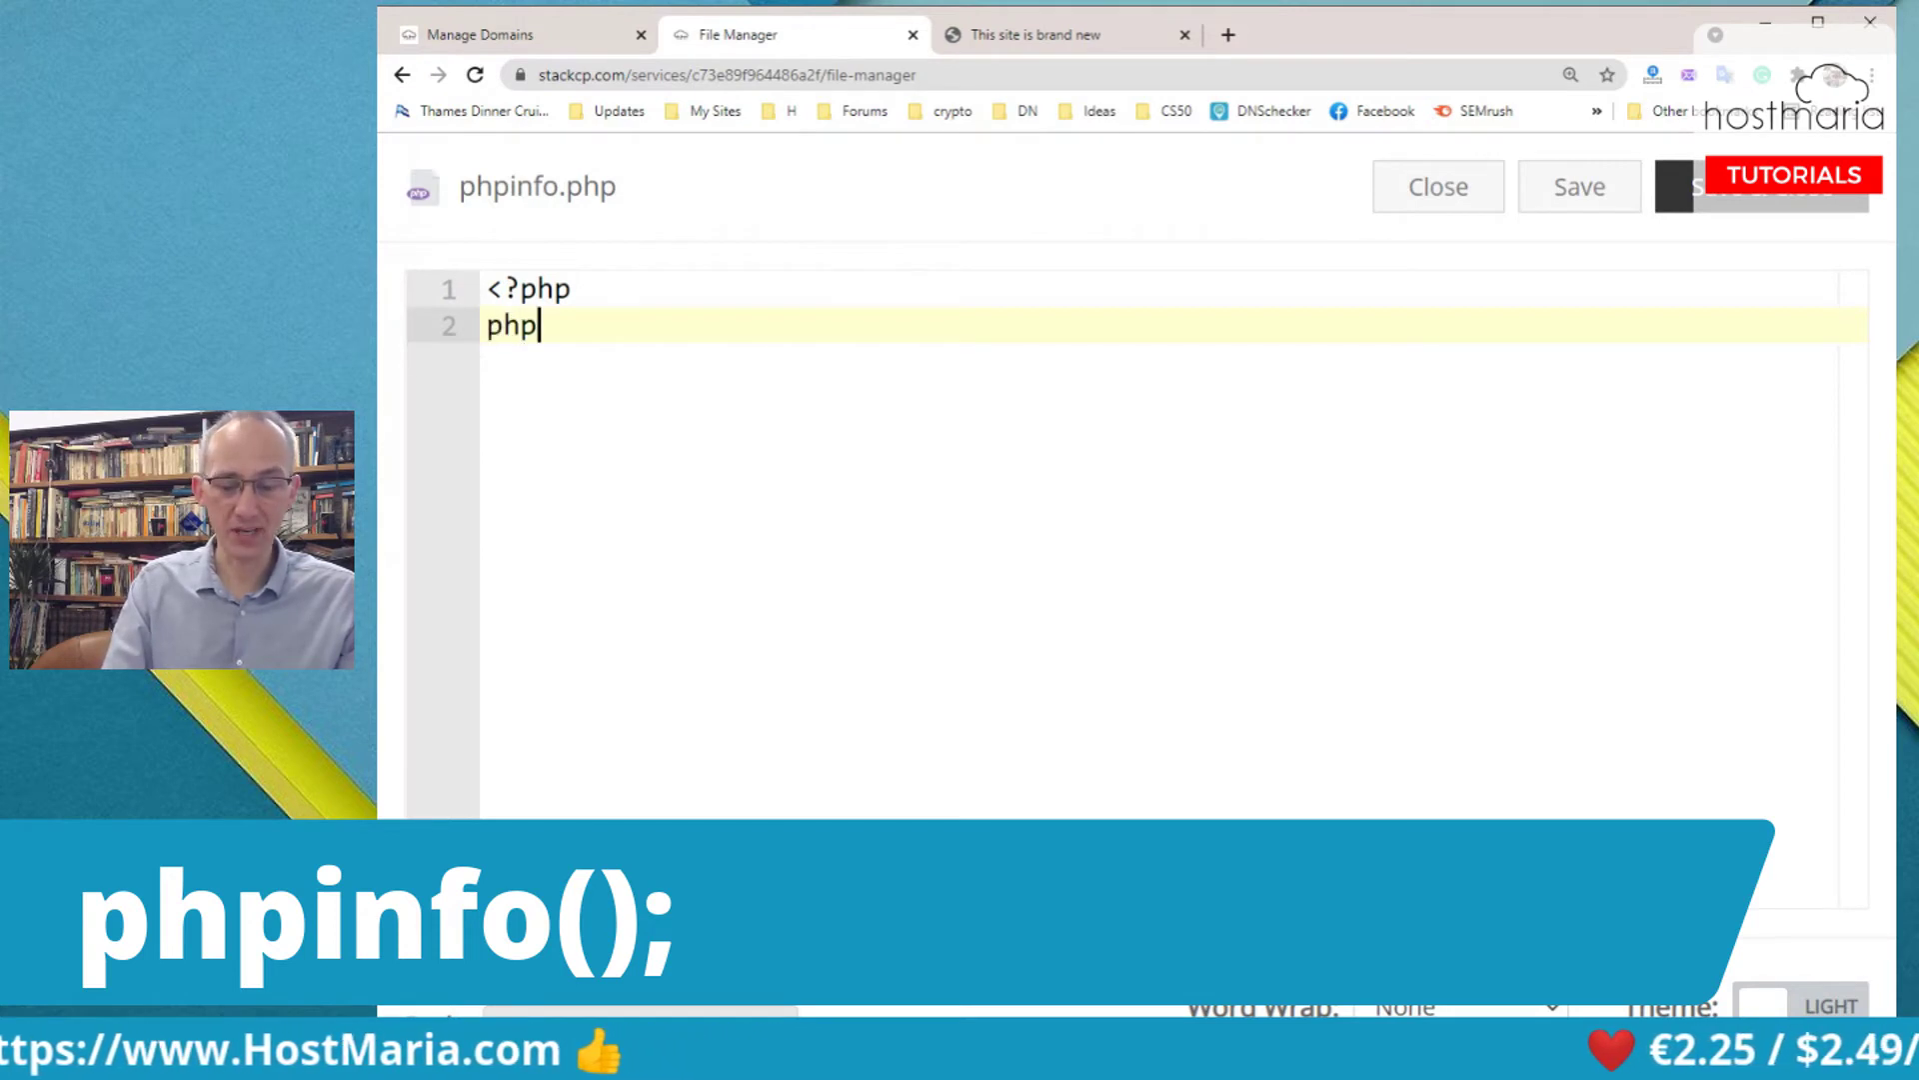
type("info")
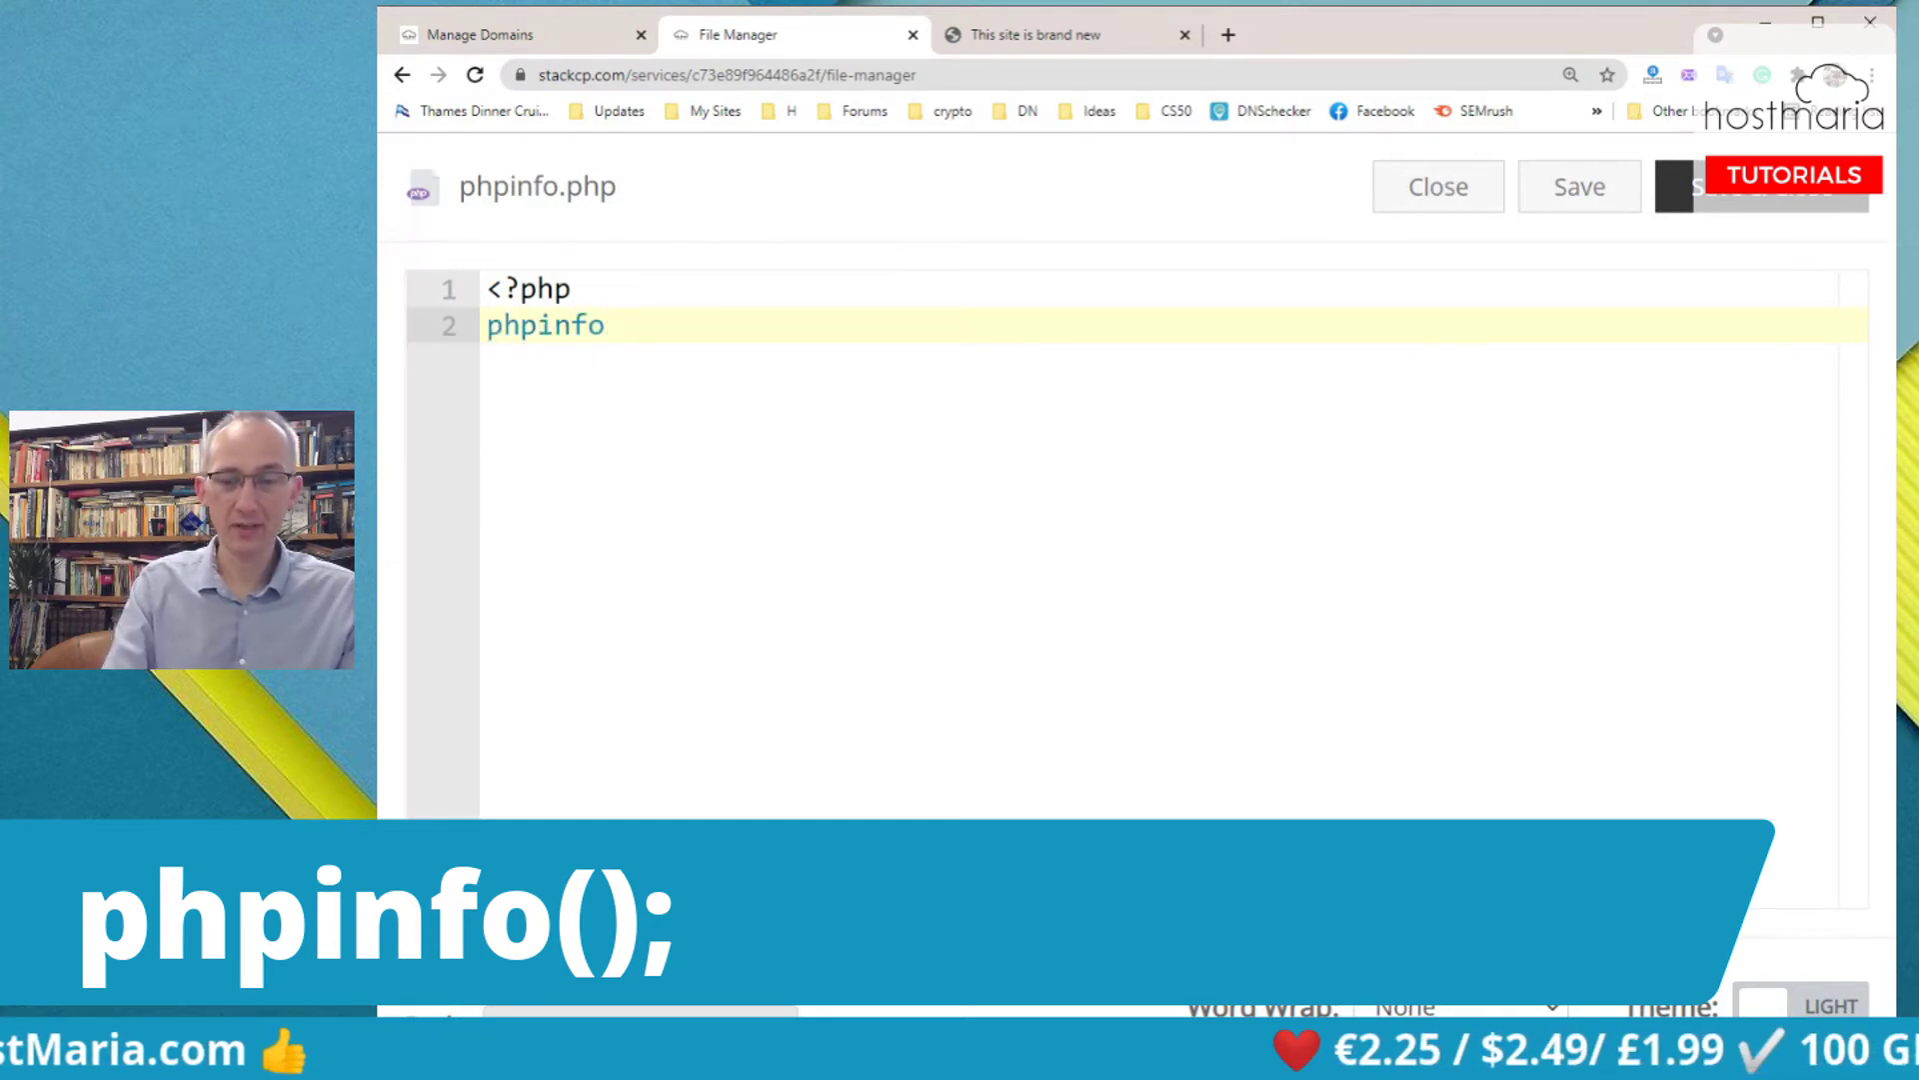
type("();")
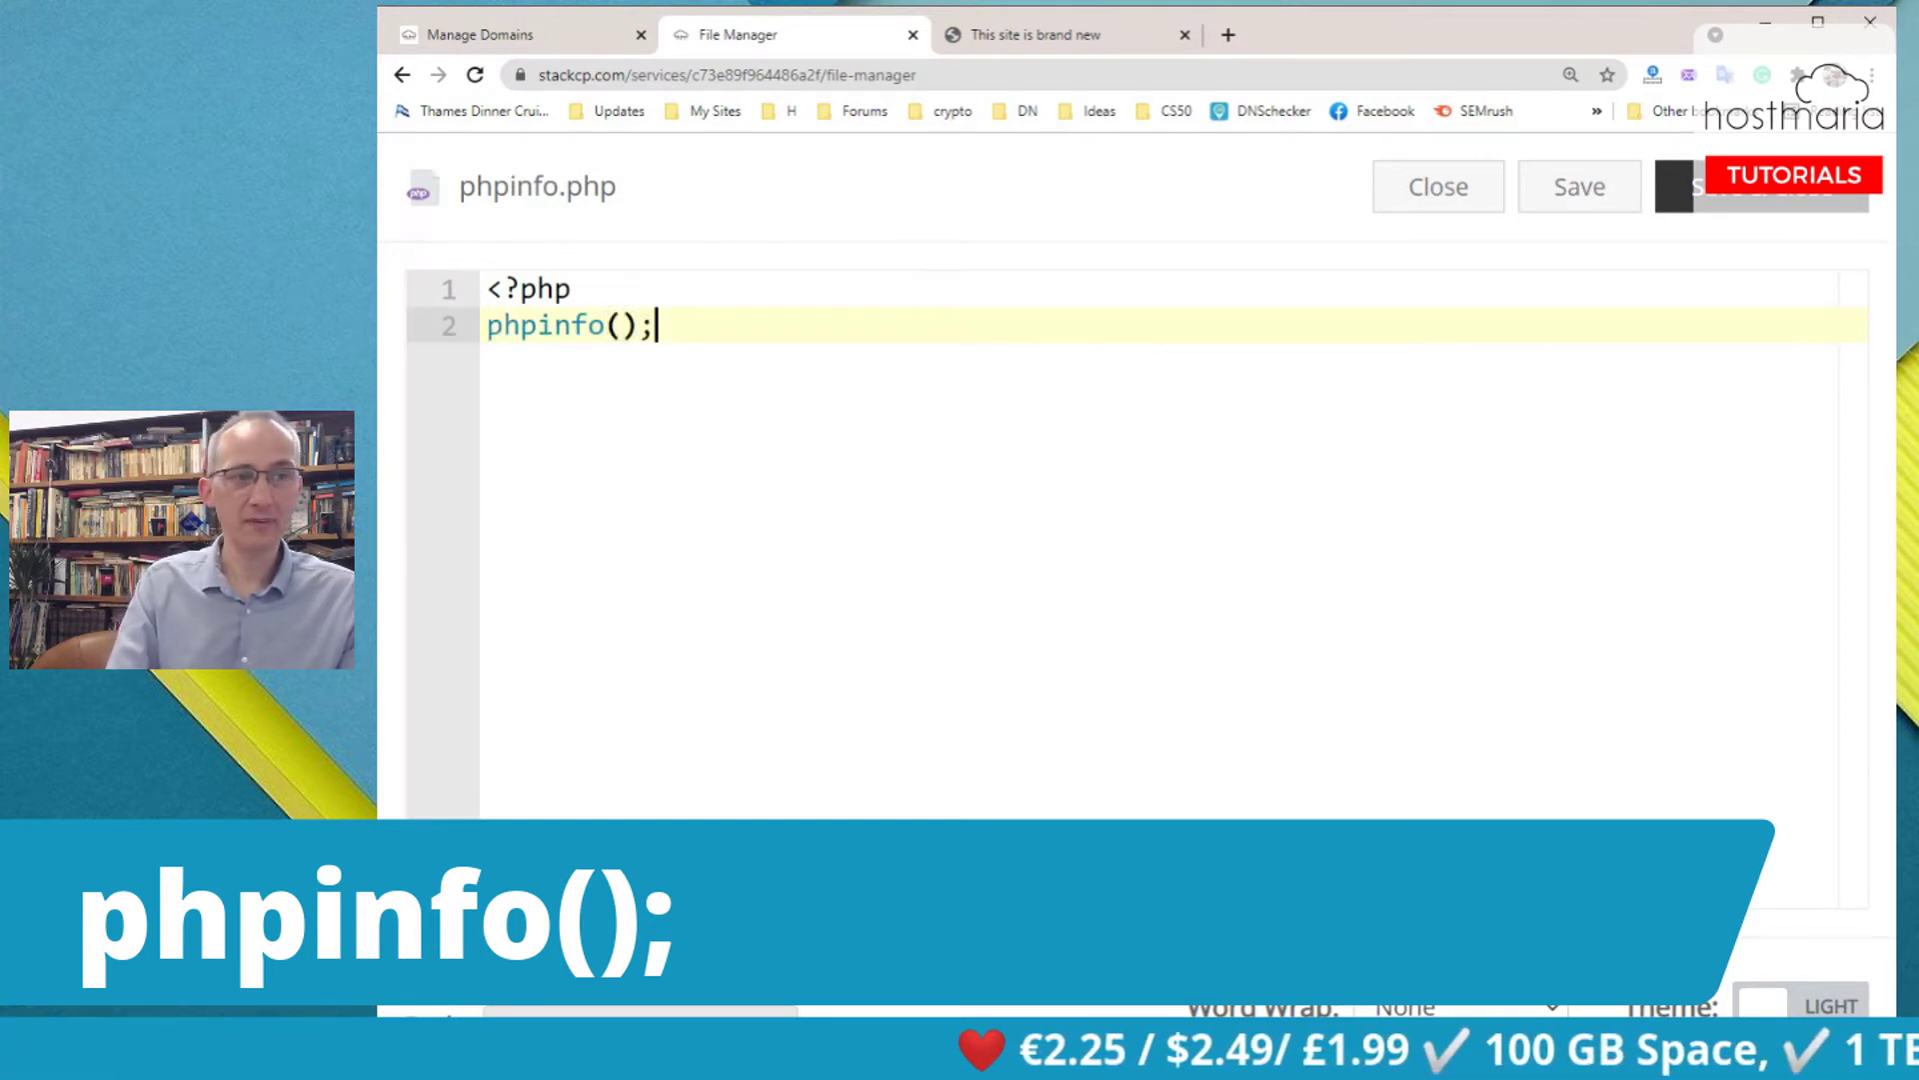
key("Return")
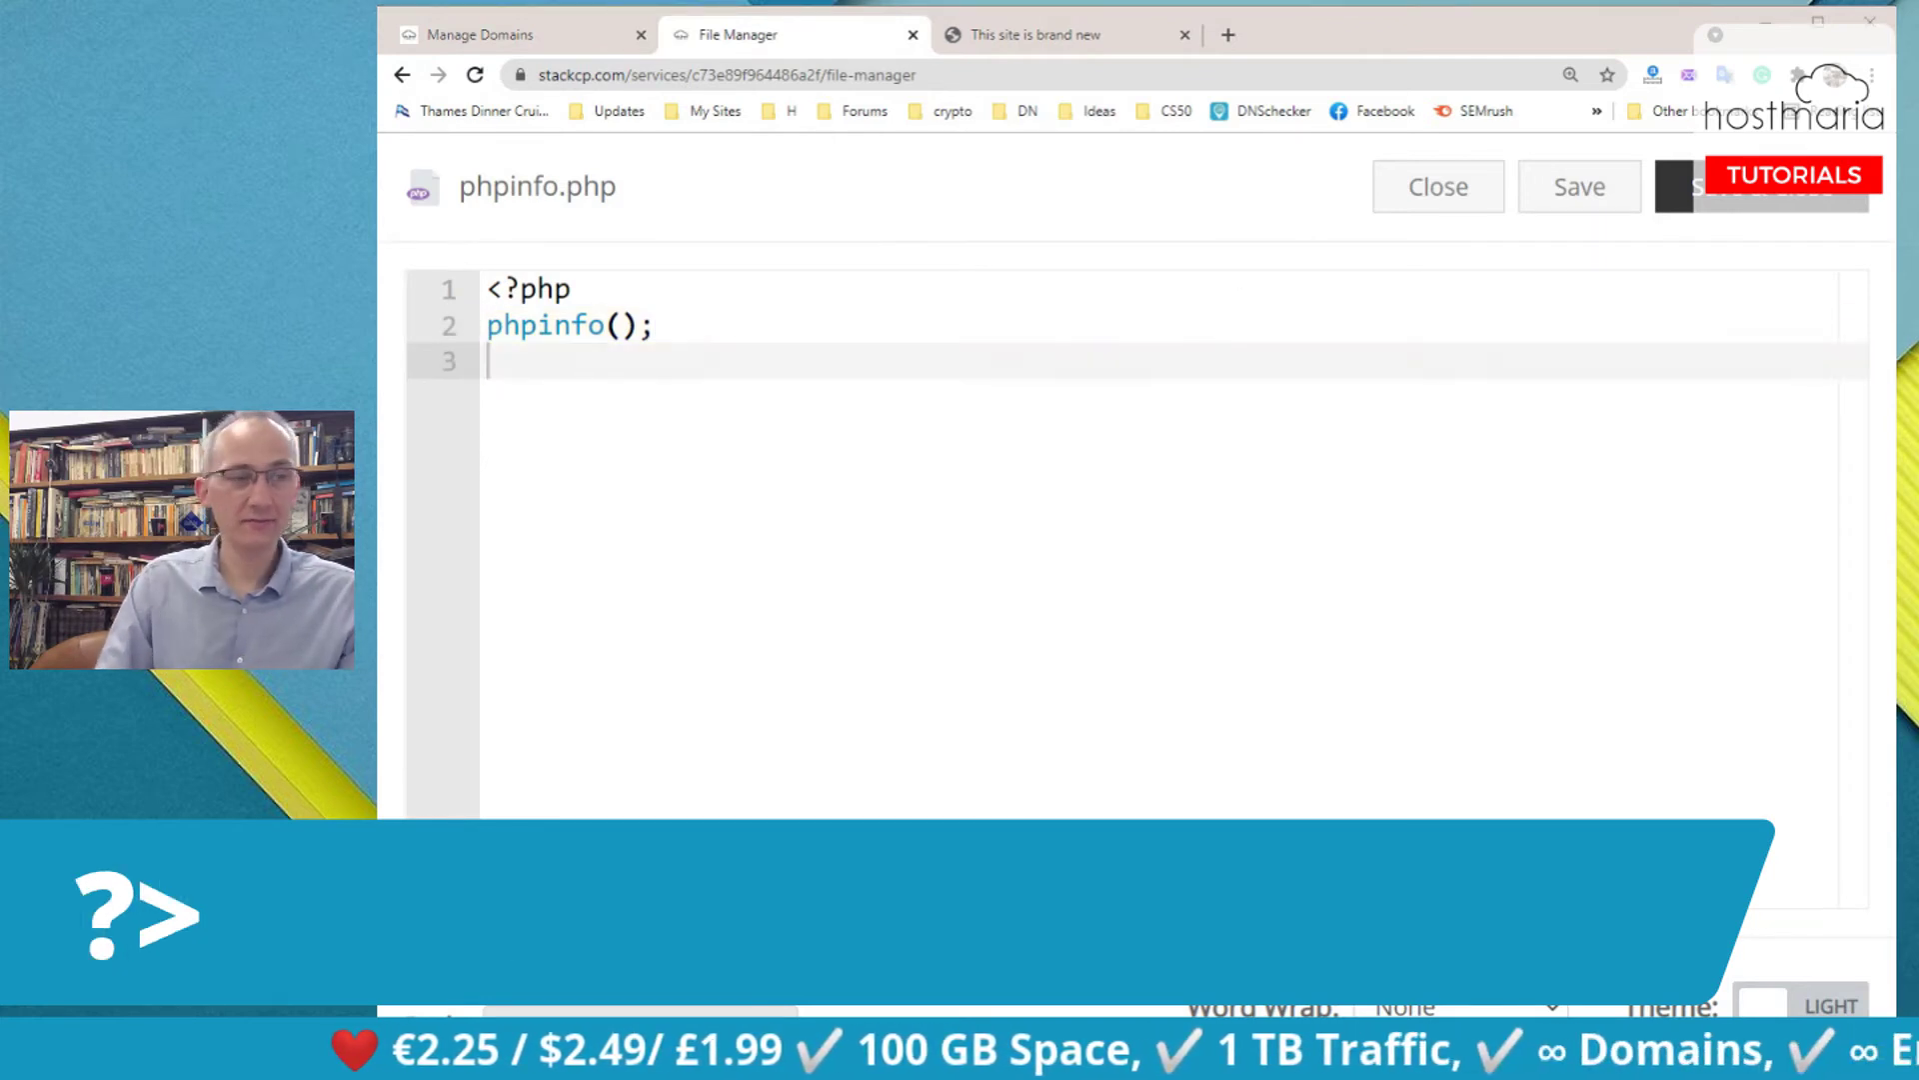
type("?.")
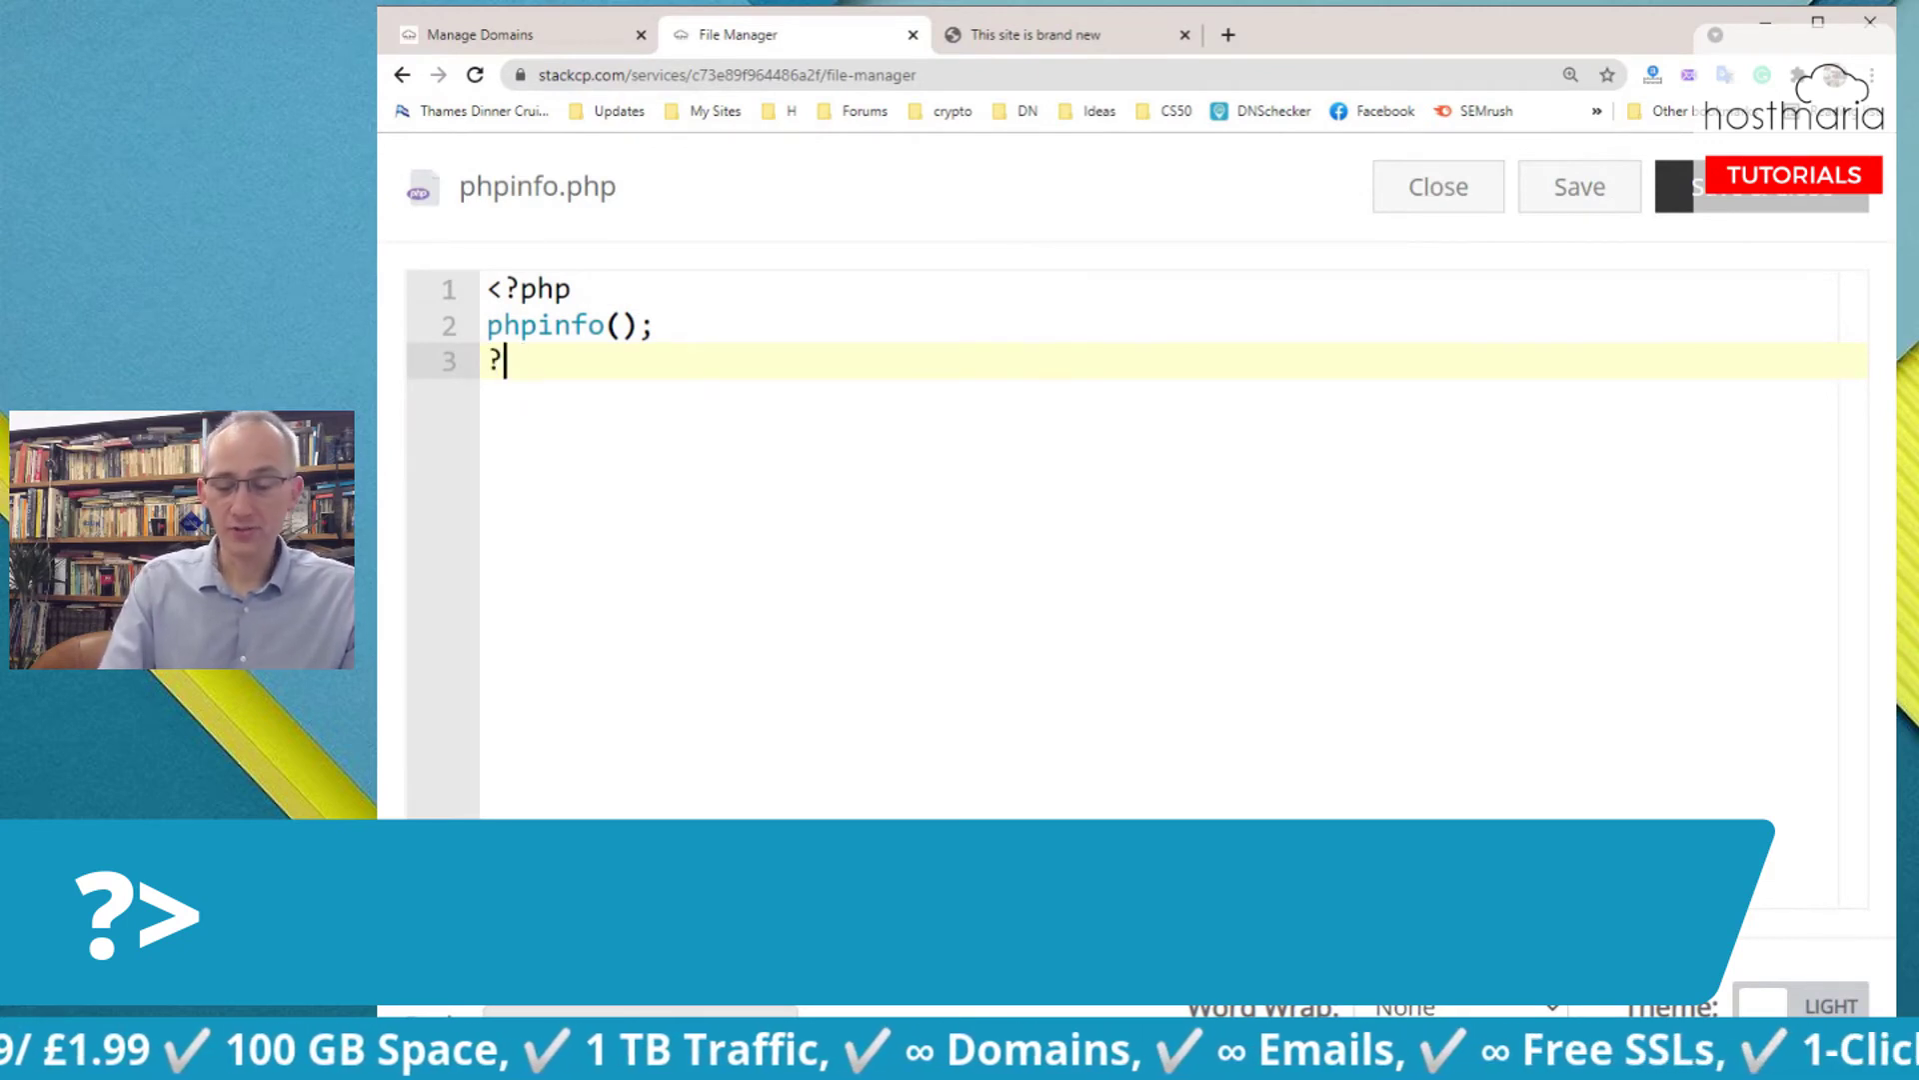
type(">")
left_click(1583, 190)
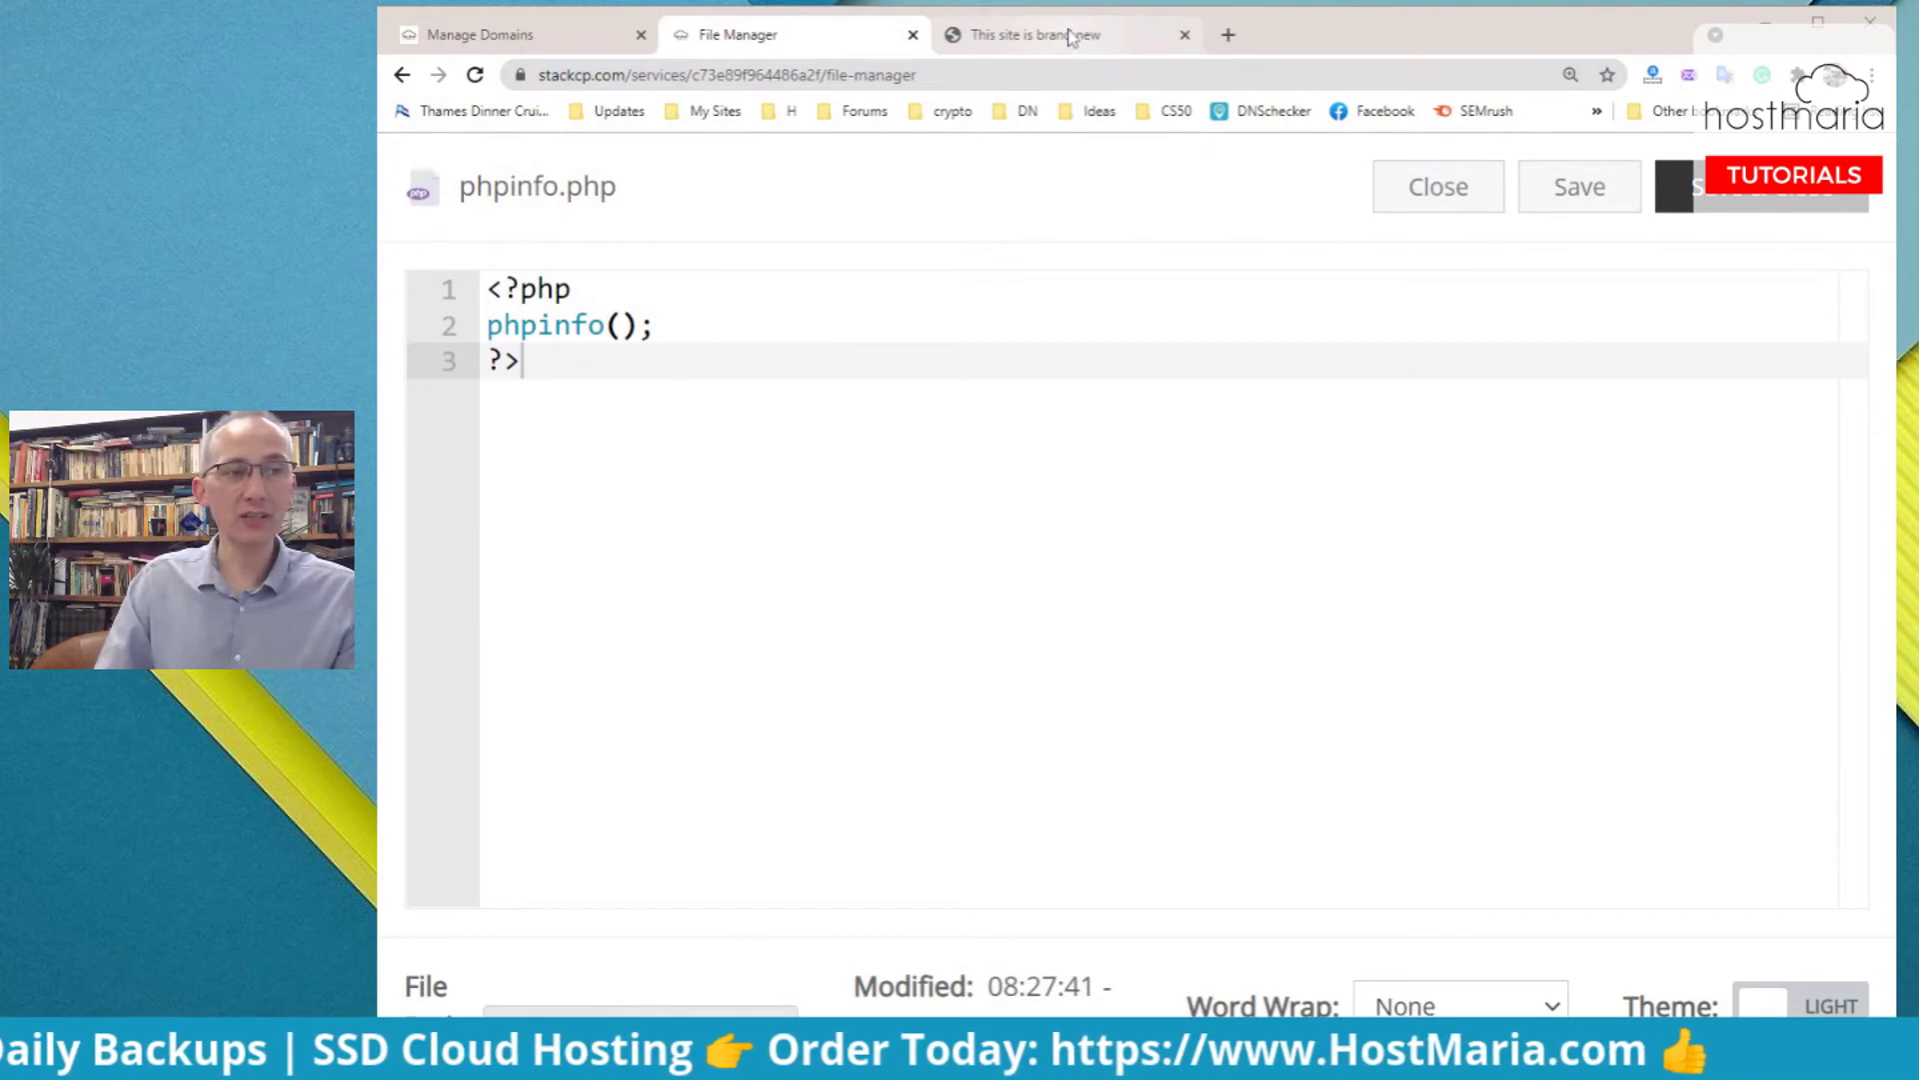
Load mariahost.com/phpinfo.php in the live site tab.
left_click_drag(460, 186, 618, 186)
key("ctrl+c")
left_click(1035, 38)
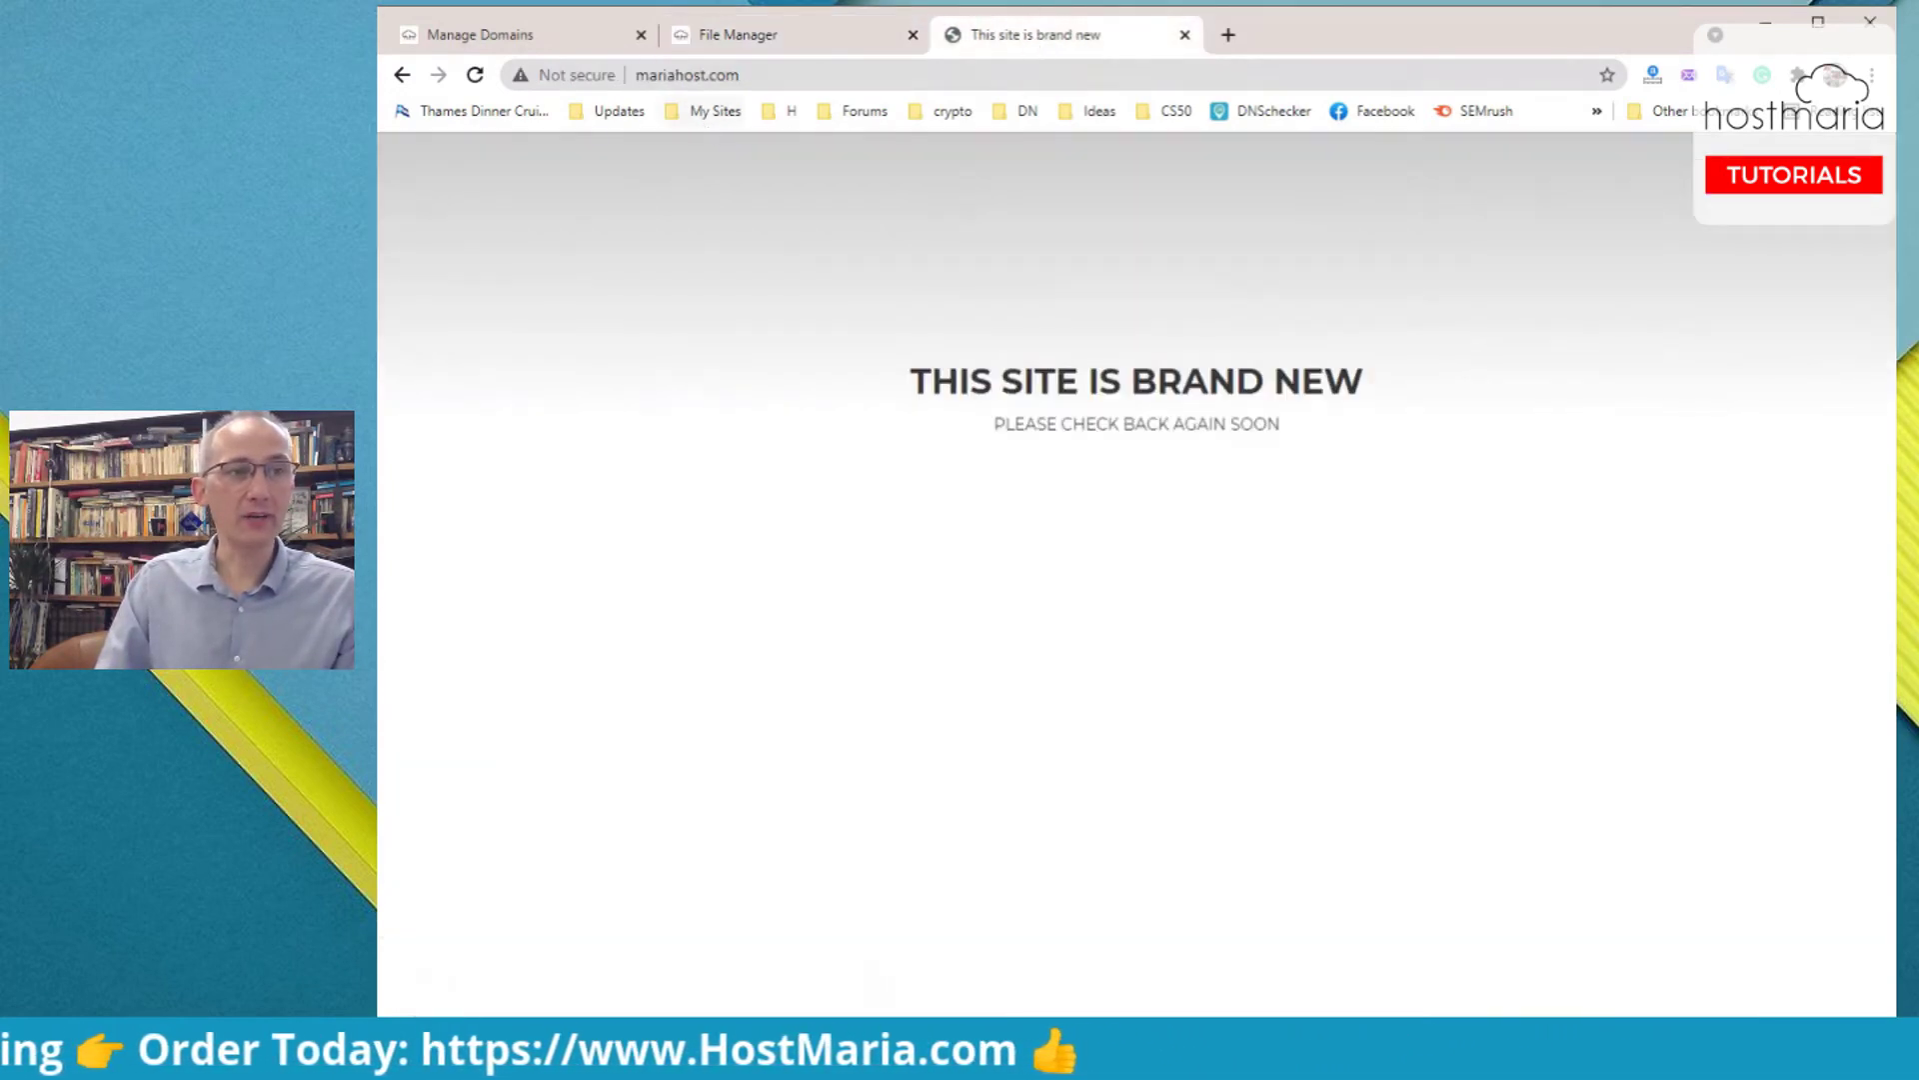
left_click(700, 75)
left_click(741, 75)
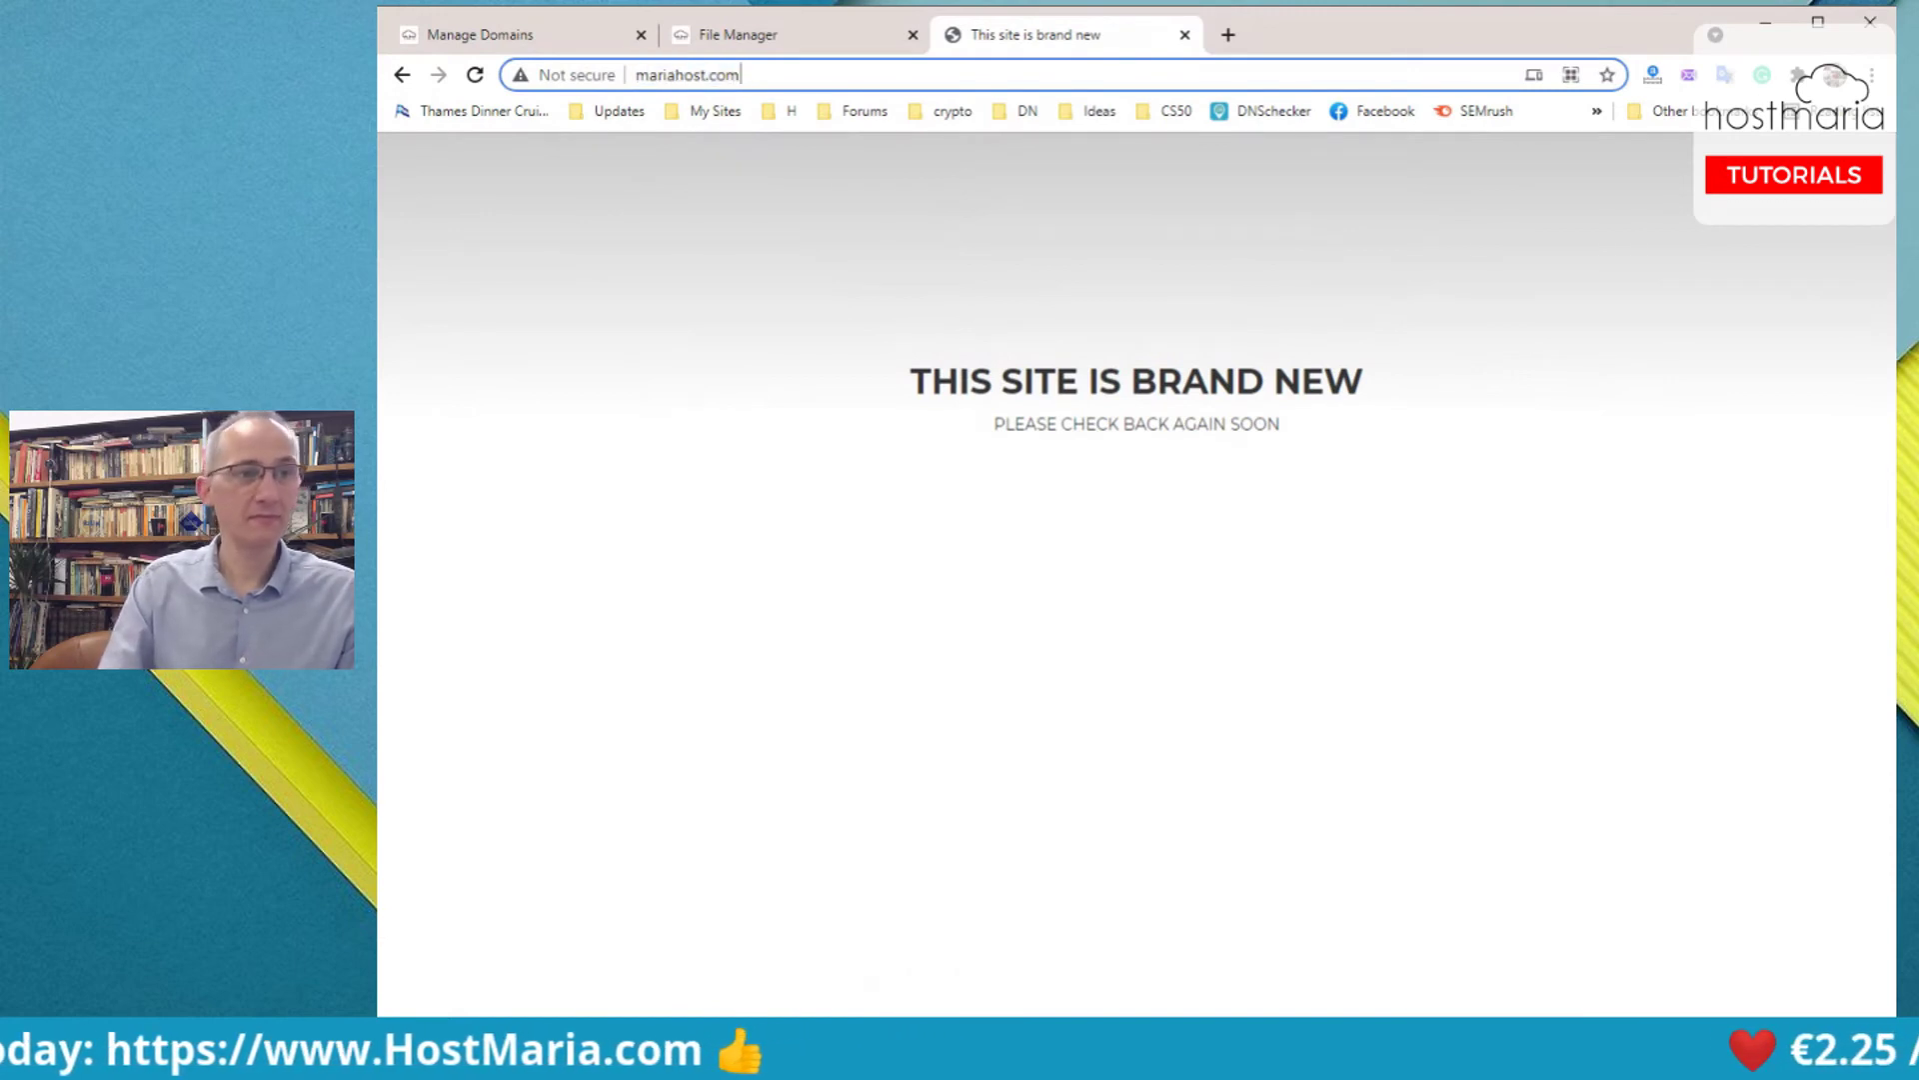
type("/")
key("ctrl+v")
key("Return")
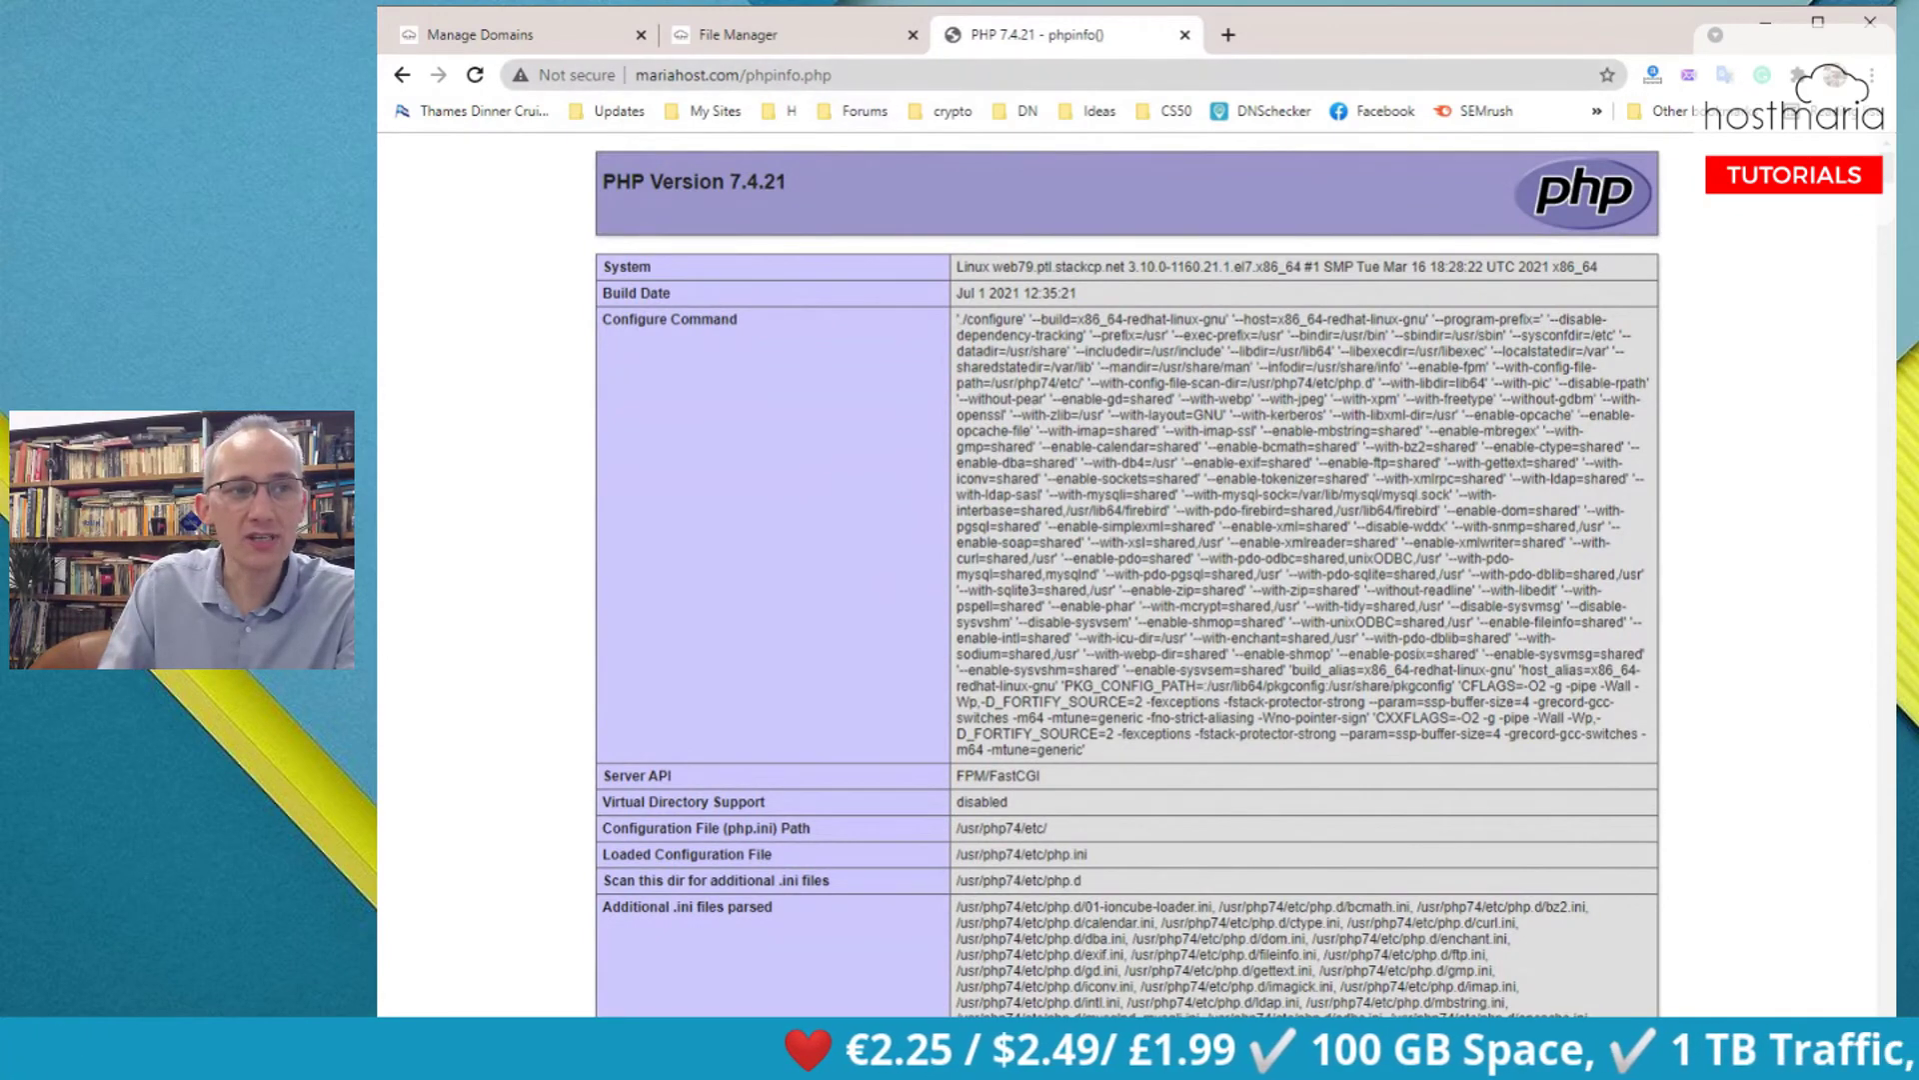
Scroll through the PHP Version 7.4.21 configuration output, then go back to Manage Domains.
left_click(745, 75)
left_click(744, 75)
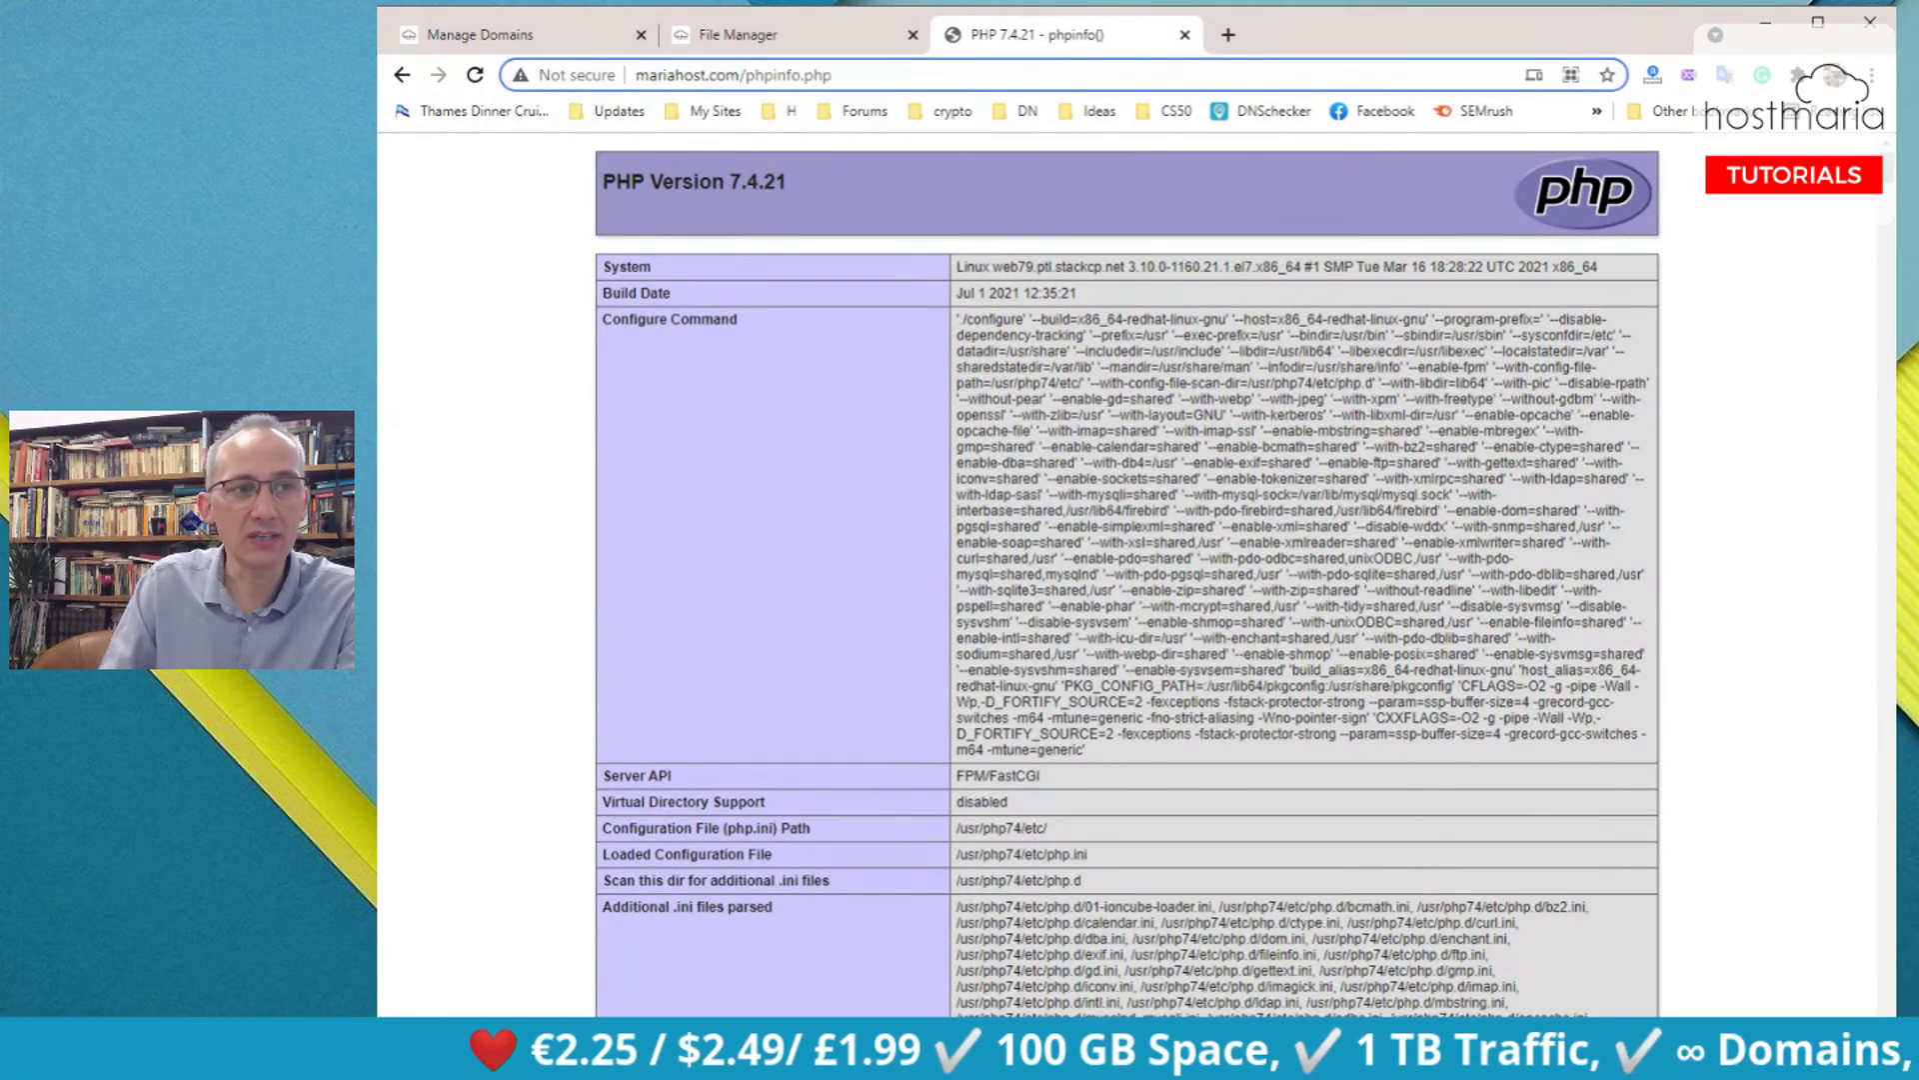
left_click(1685, 536)
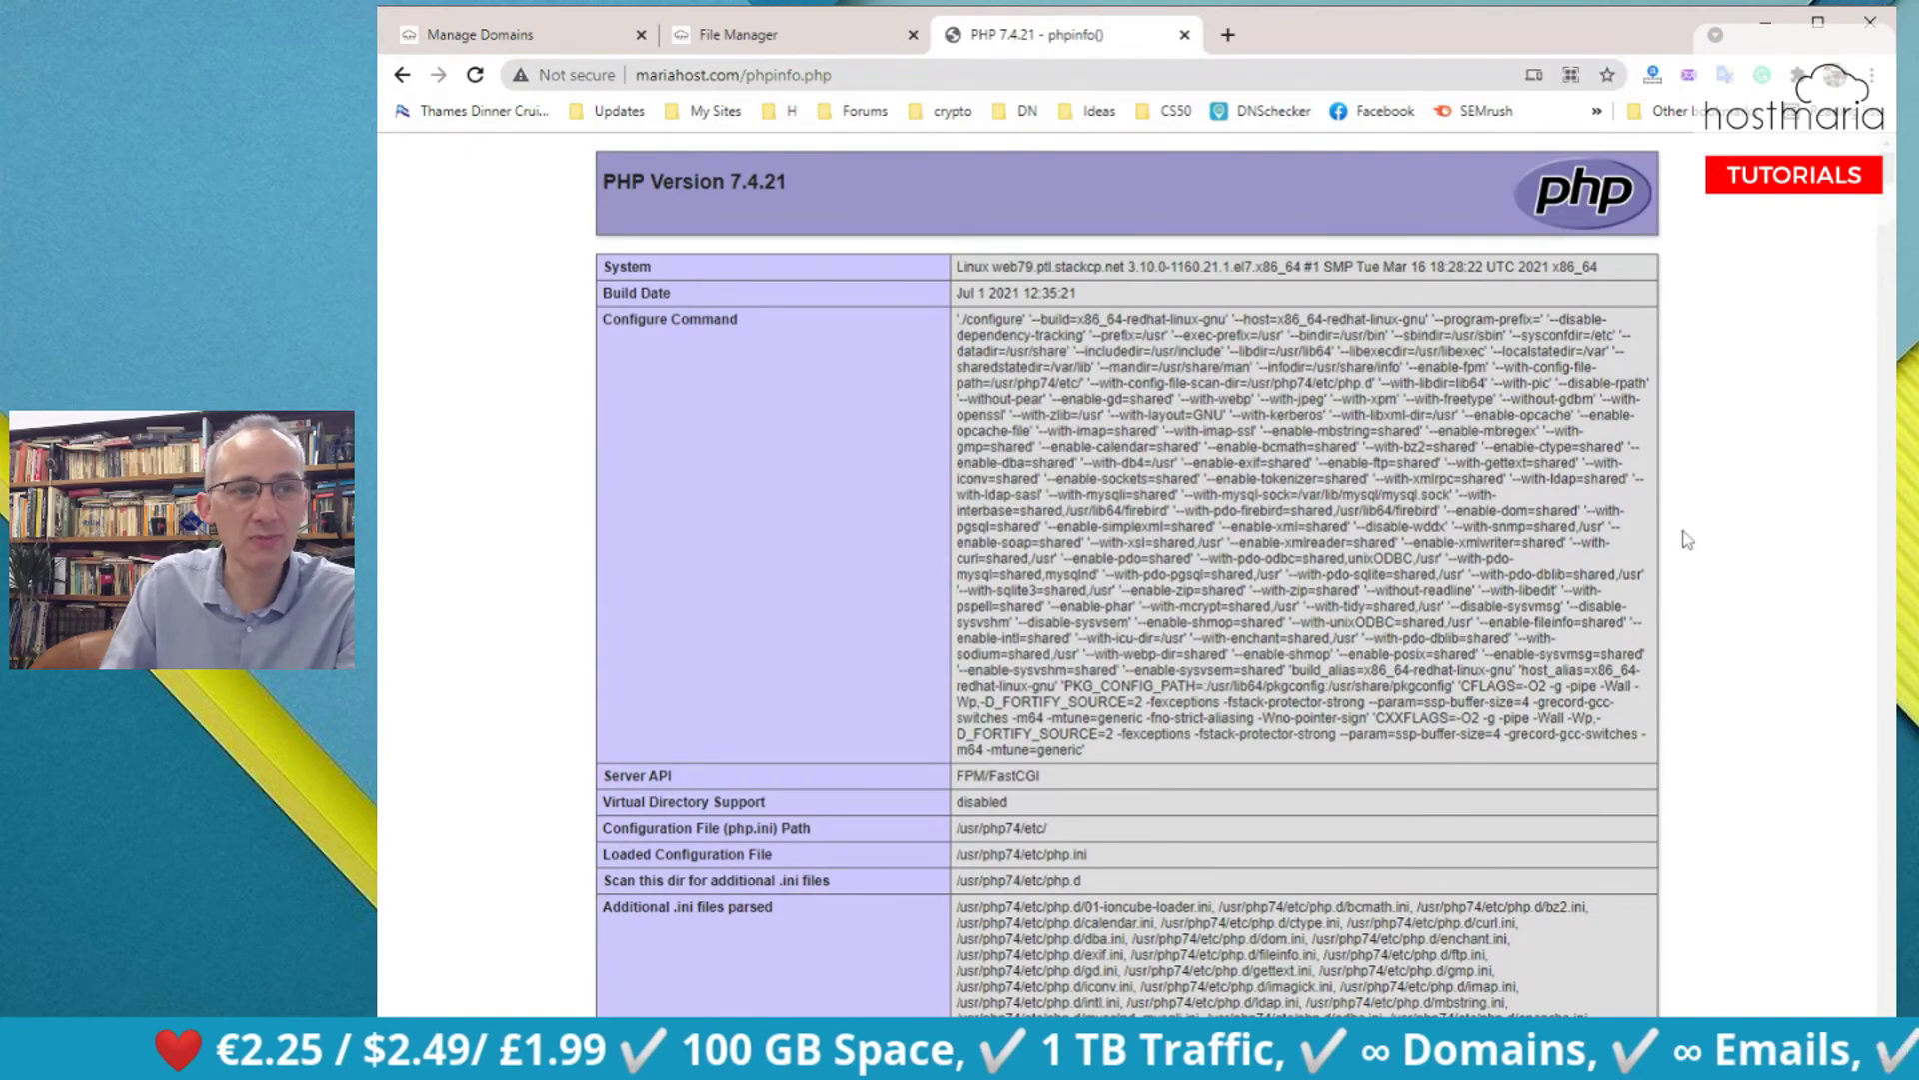
scroll(1685, 536, "down", 5)
scroll(1683, 535, "down", 20)
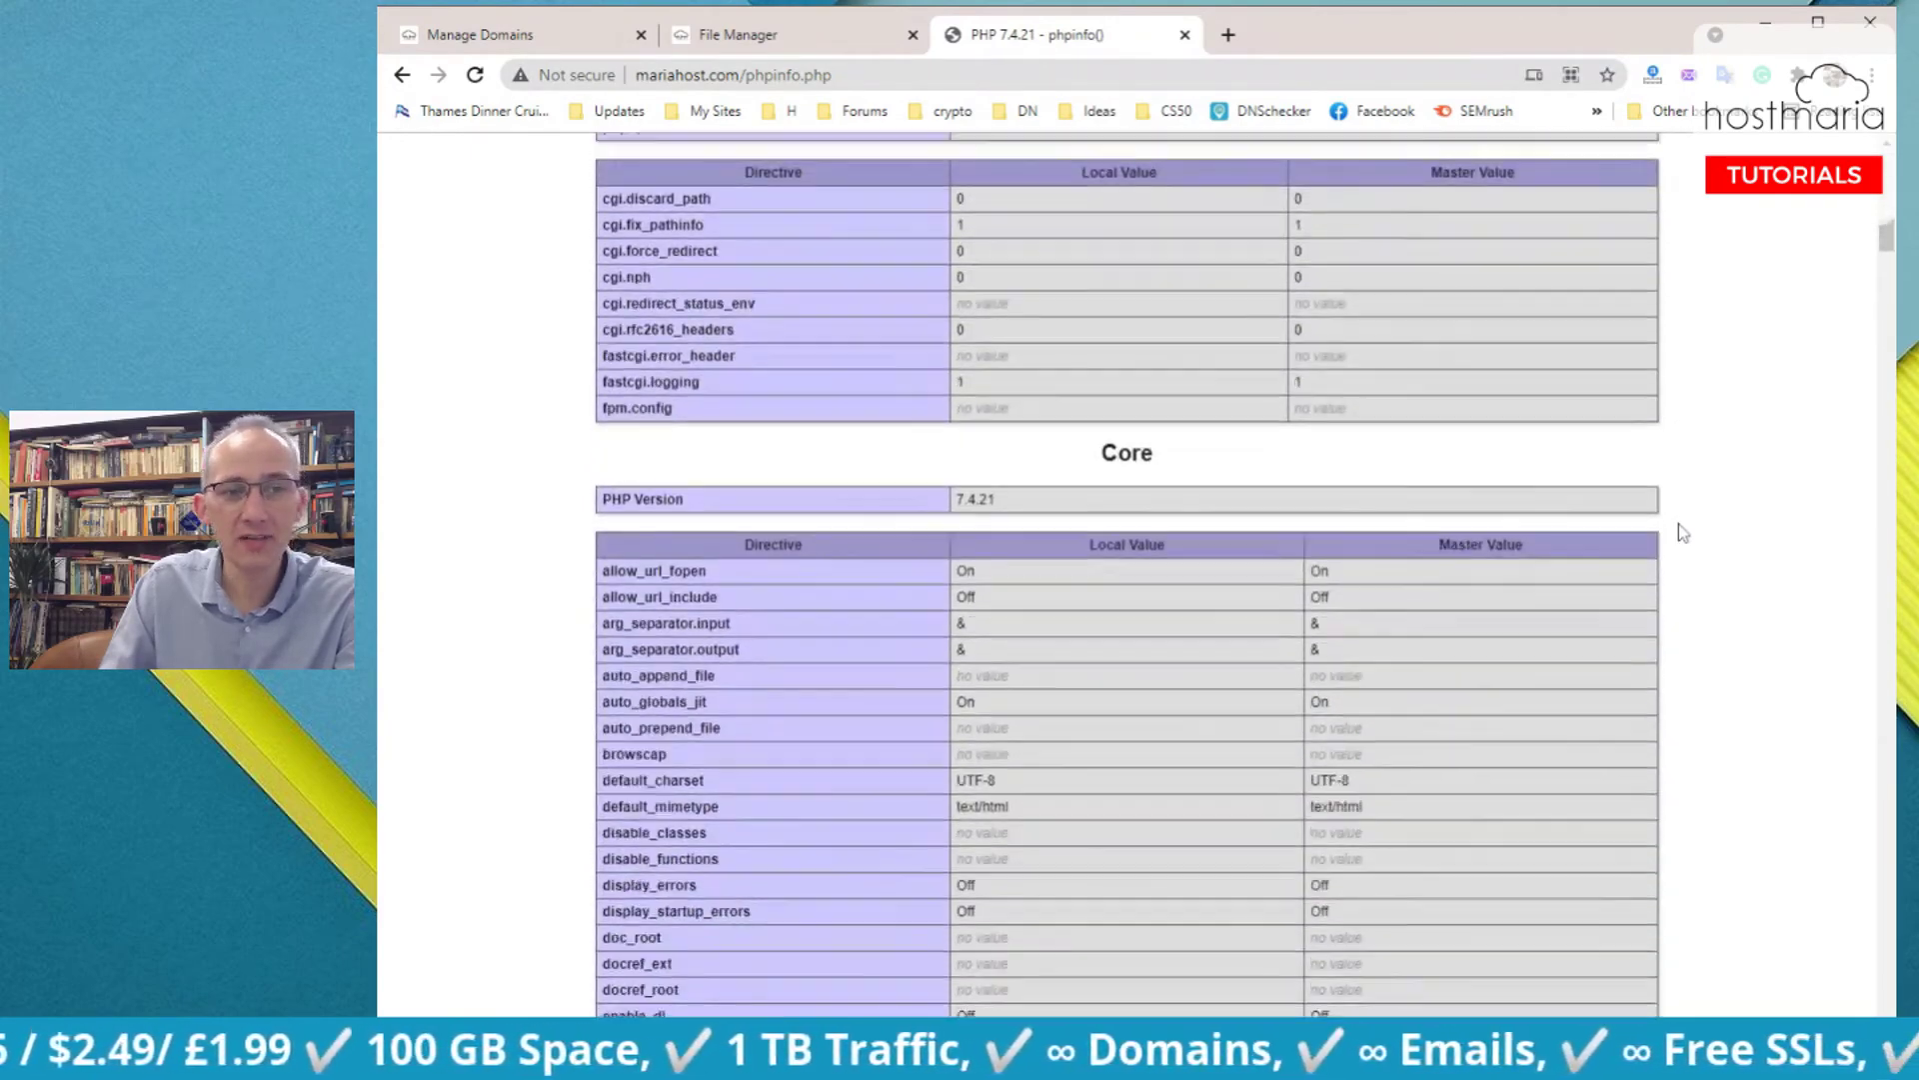
scroll(1679, 532, "down", 20)
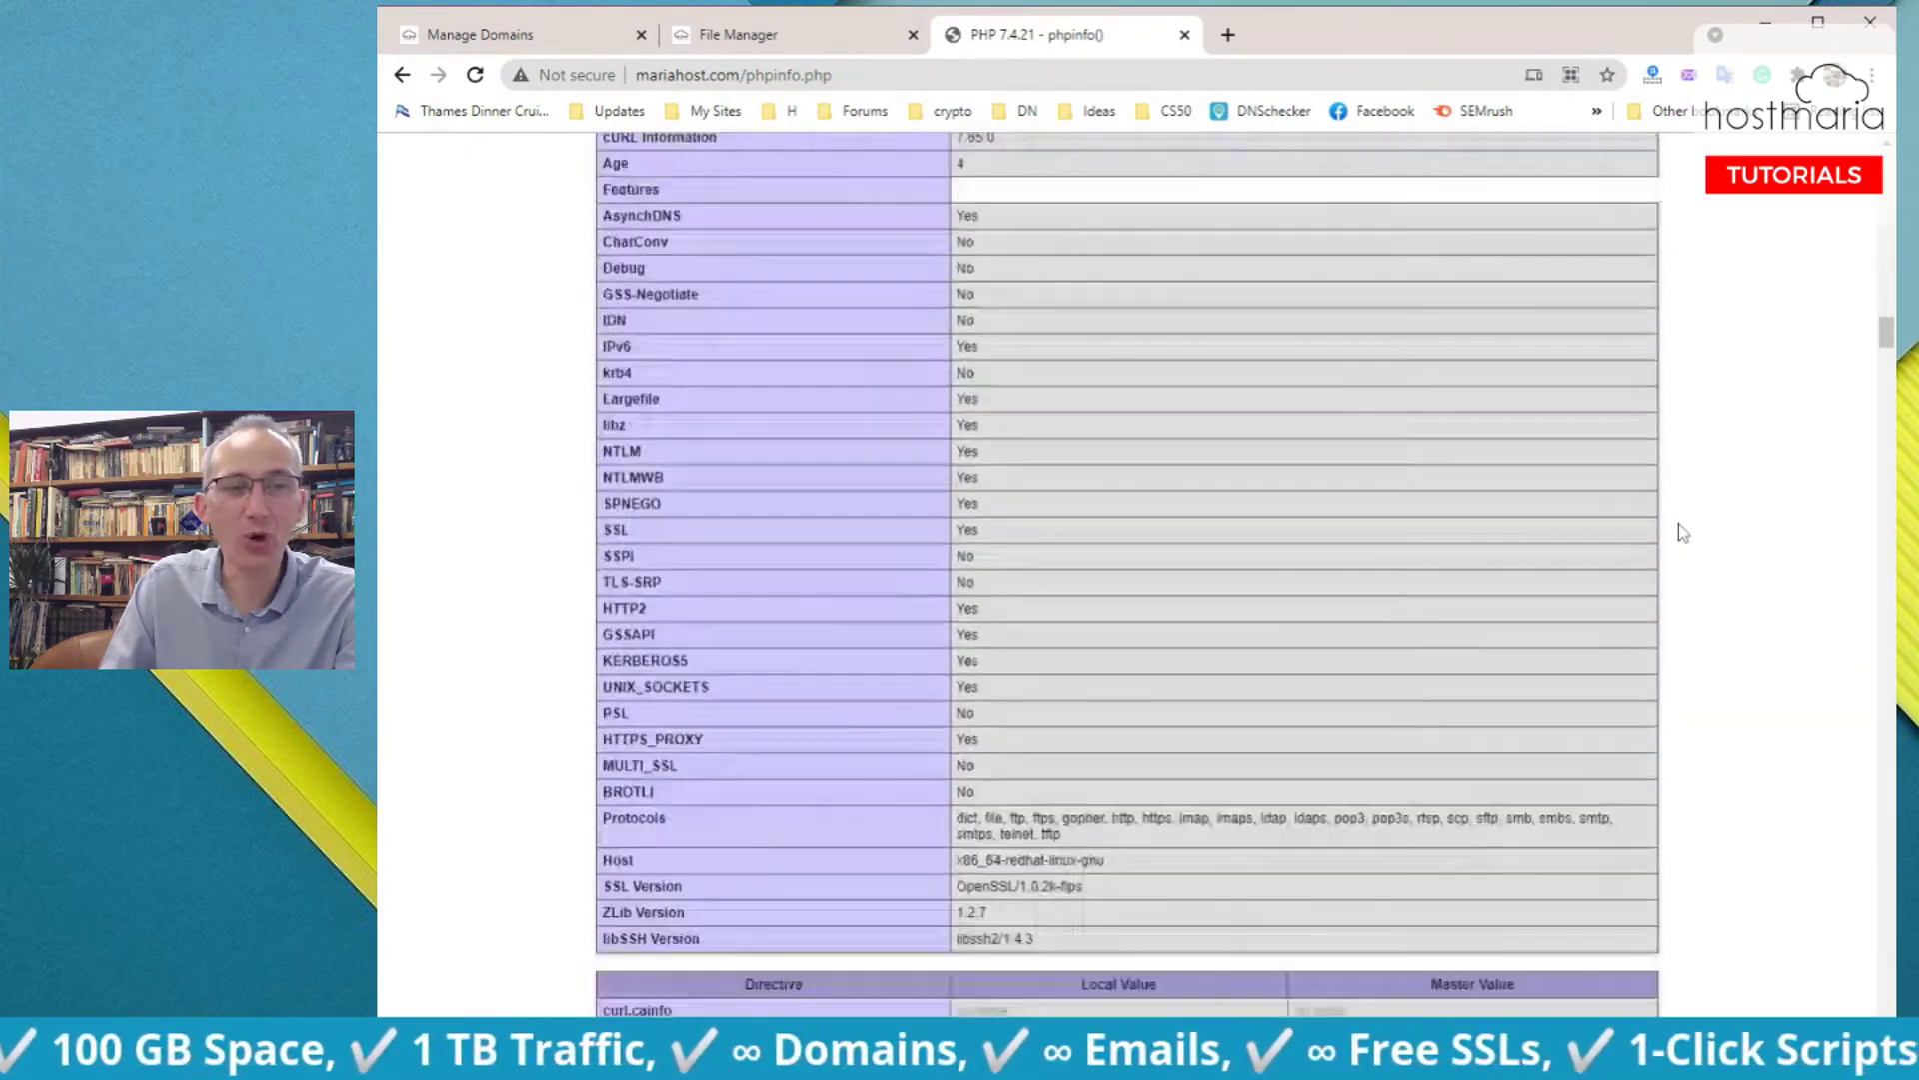
scroll(1680, 532, "down", 20)
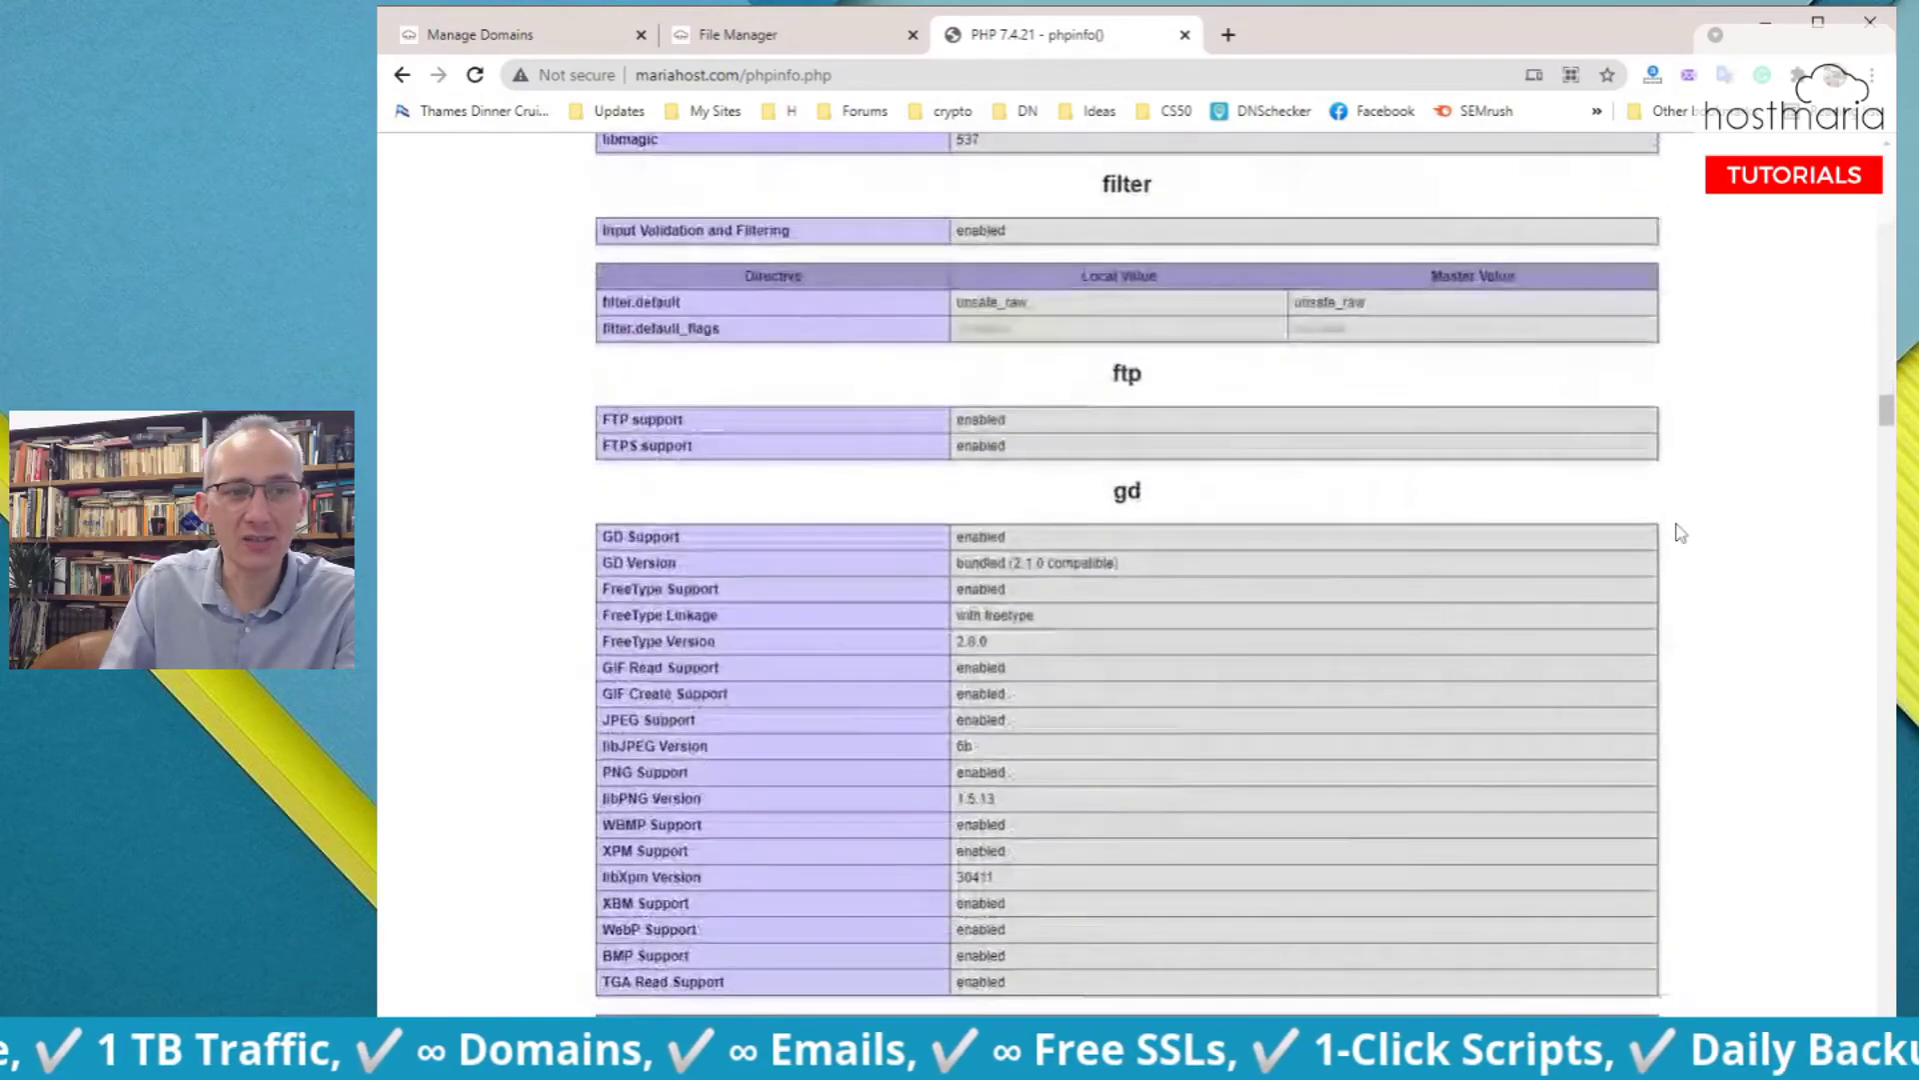
scroll(1679, 532, "down", 20)
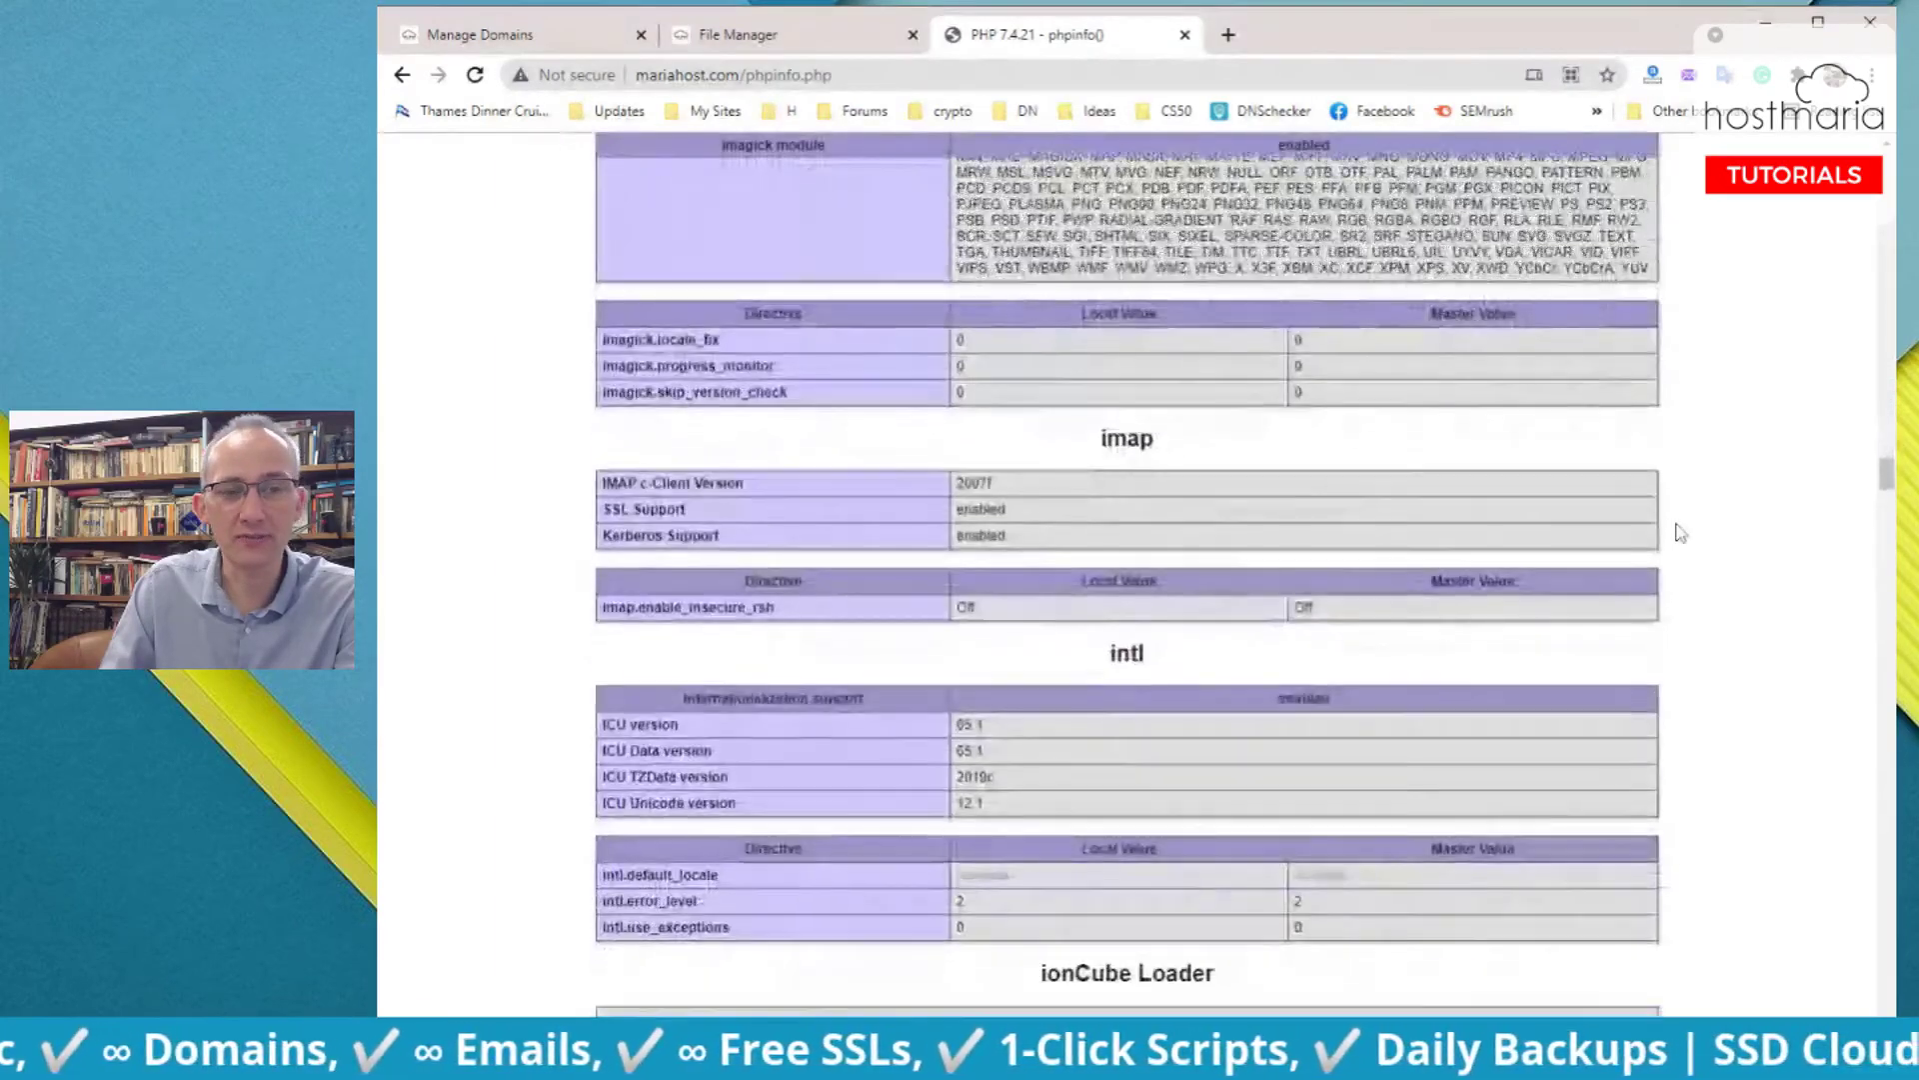
scroll(1679, 532, "down", 20)
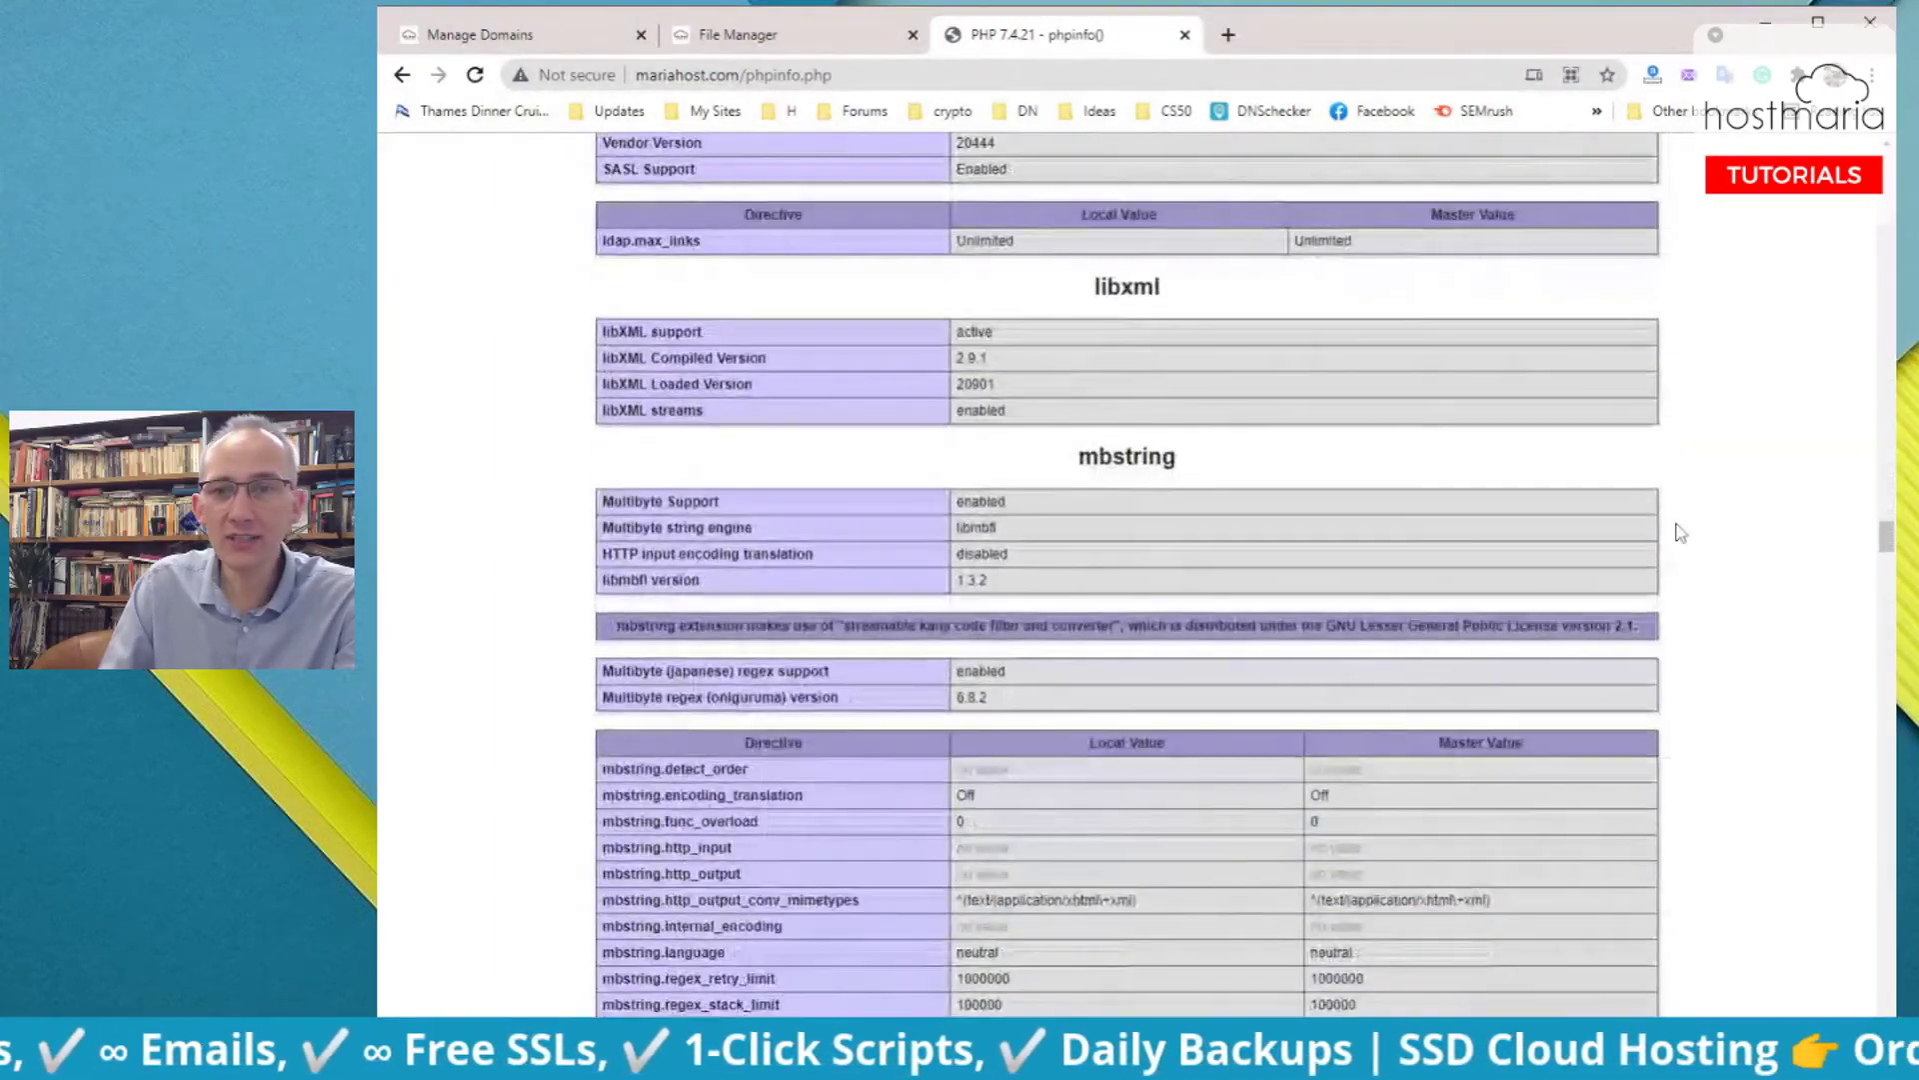
scroll(1680, 532, "up", 20)
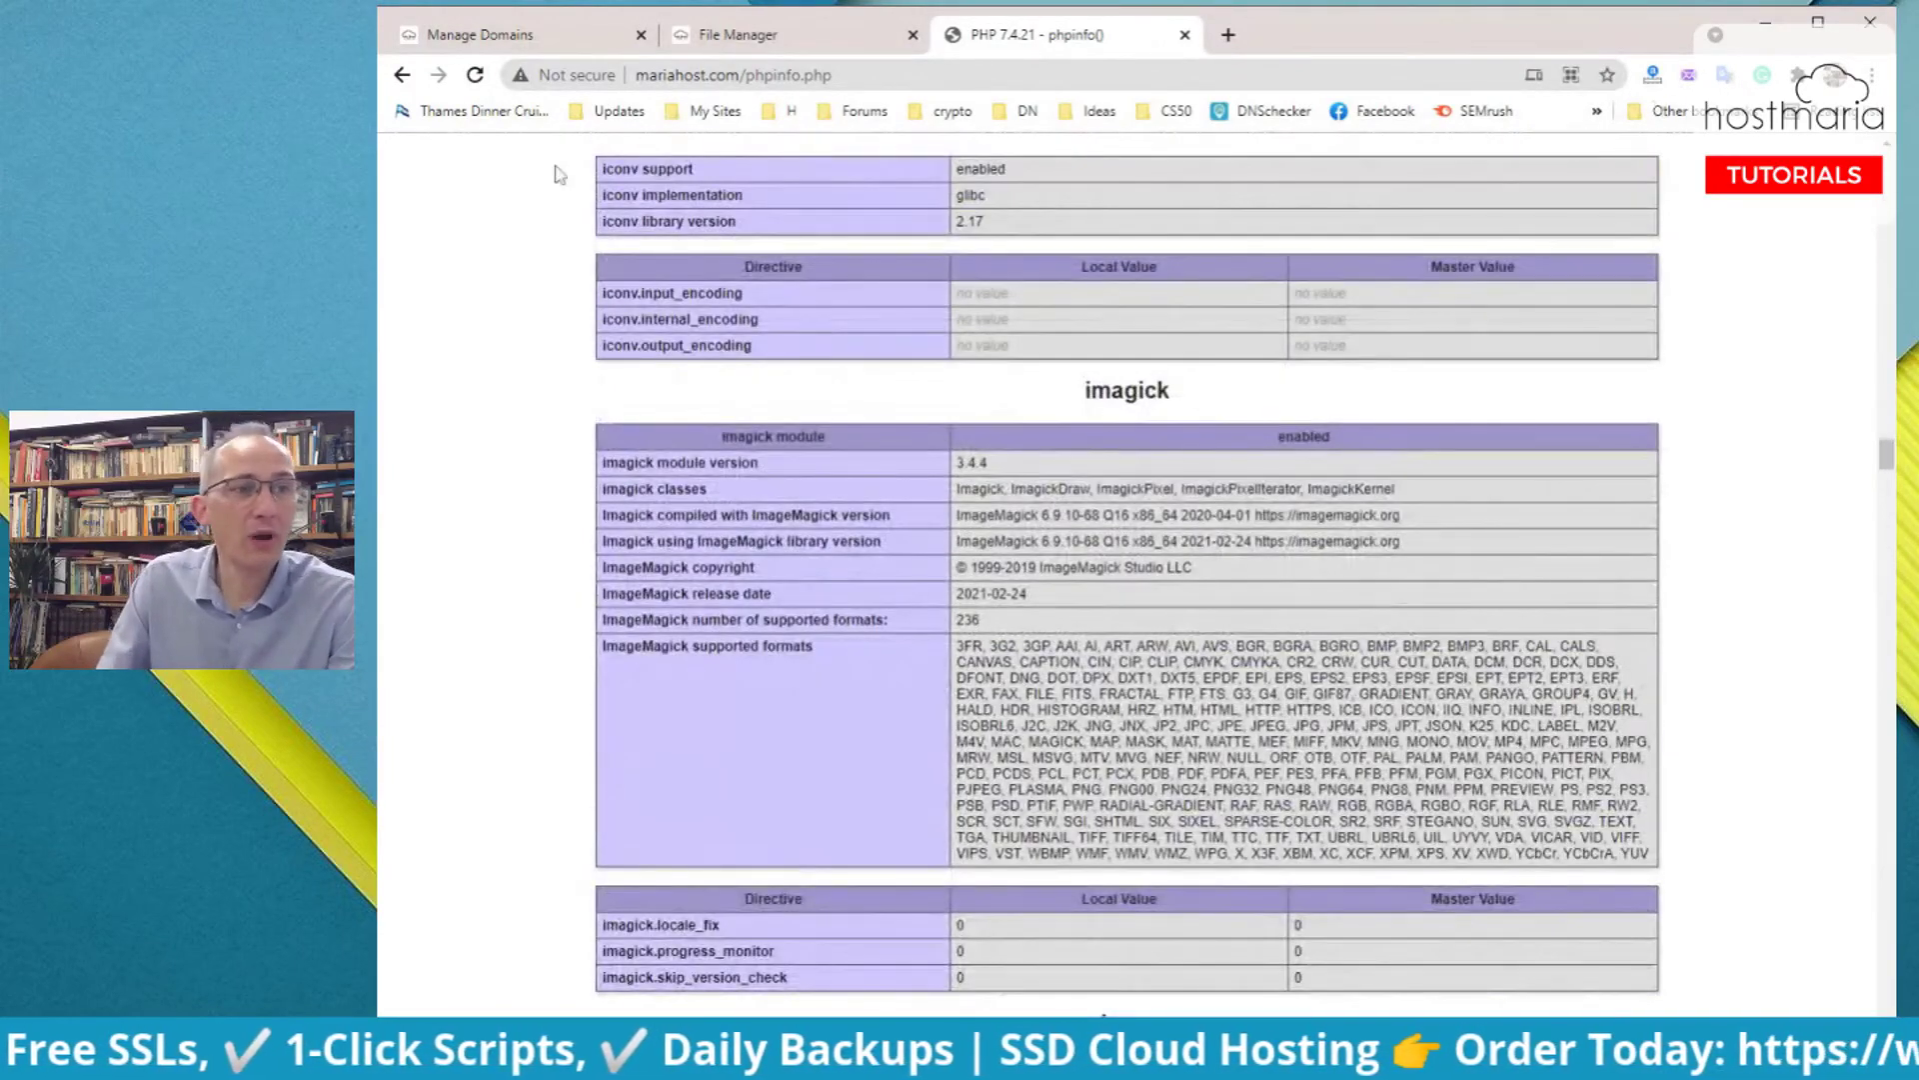
left_click(530, 34)
Reset the Manage Domains zoom and return to the mariahost.com service overview via the Home breadcrumb.
key("ctrl+plus")
key("ctrl+plus")
key("ctrl+plus")
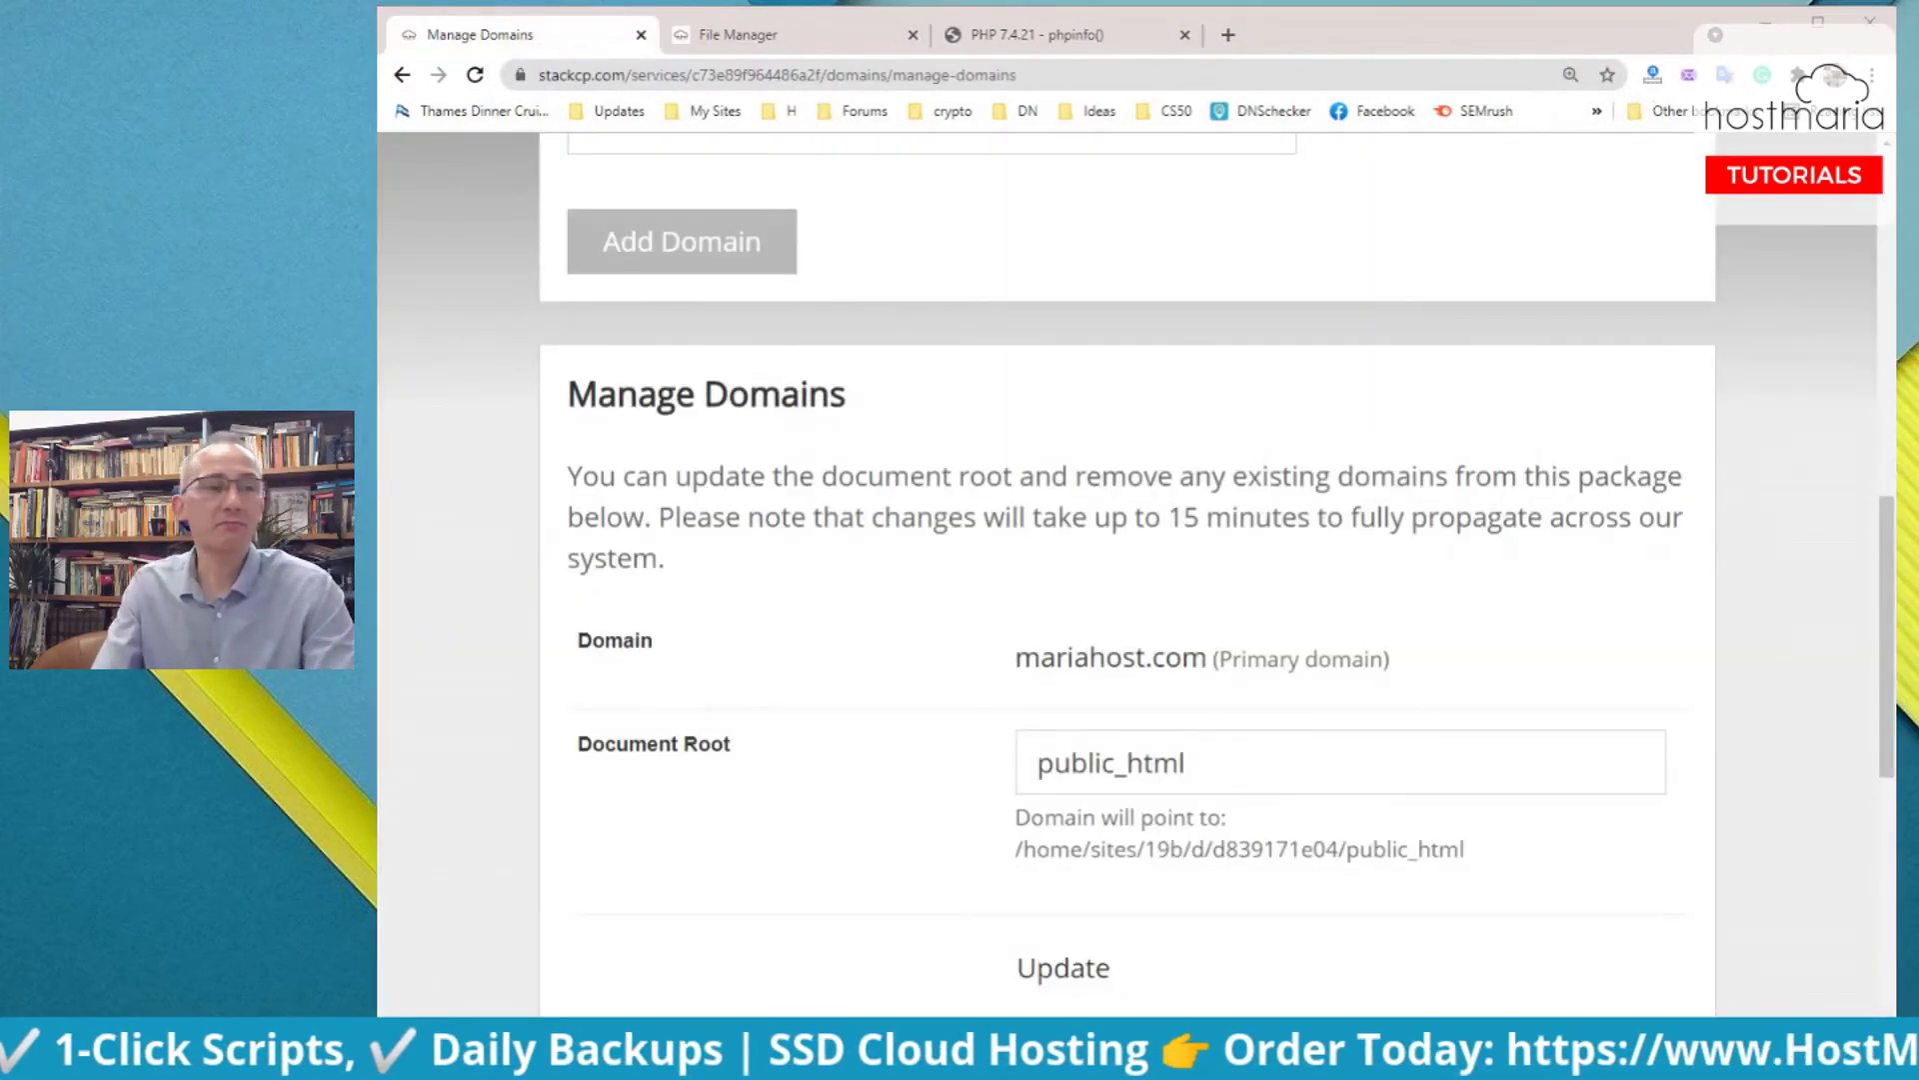
scroll(806, 600, "up", 10)
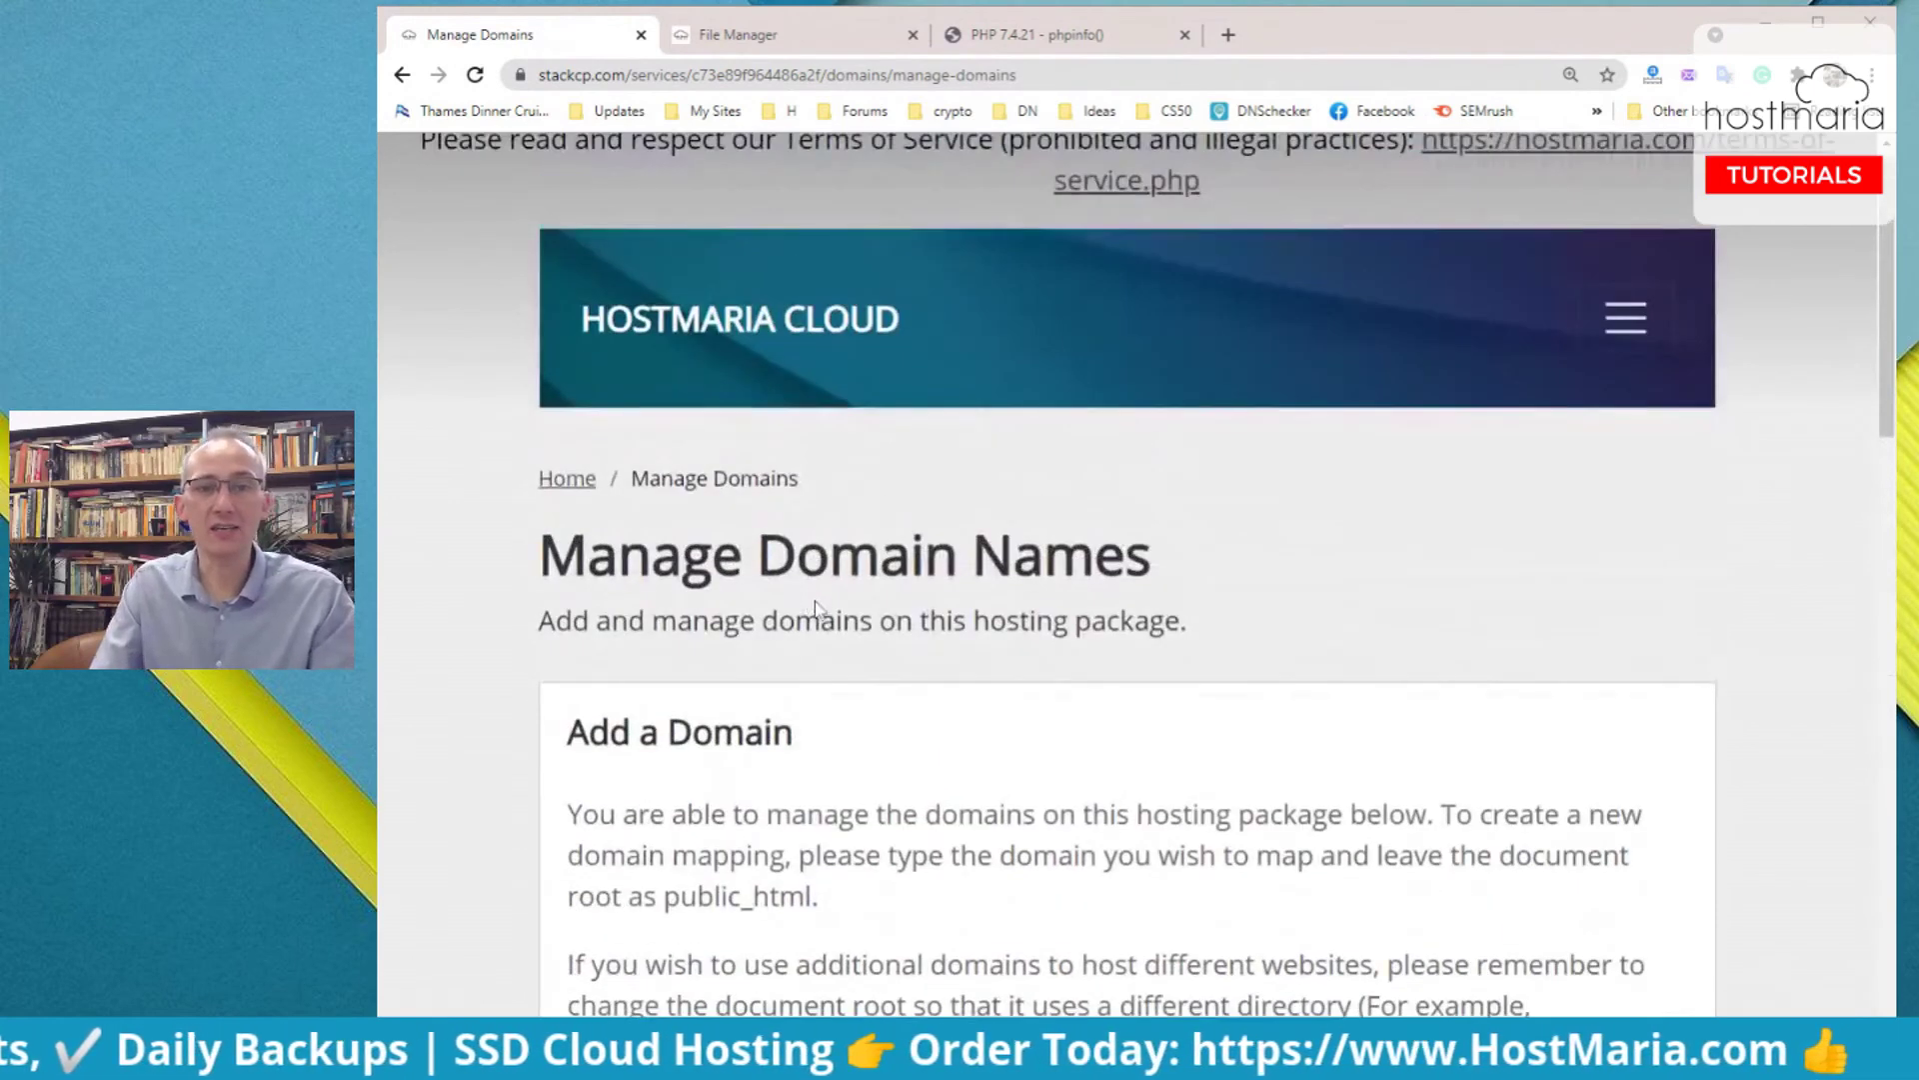
key("ctrl+minus")
key("ctrl+minus")
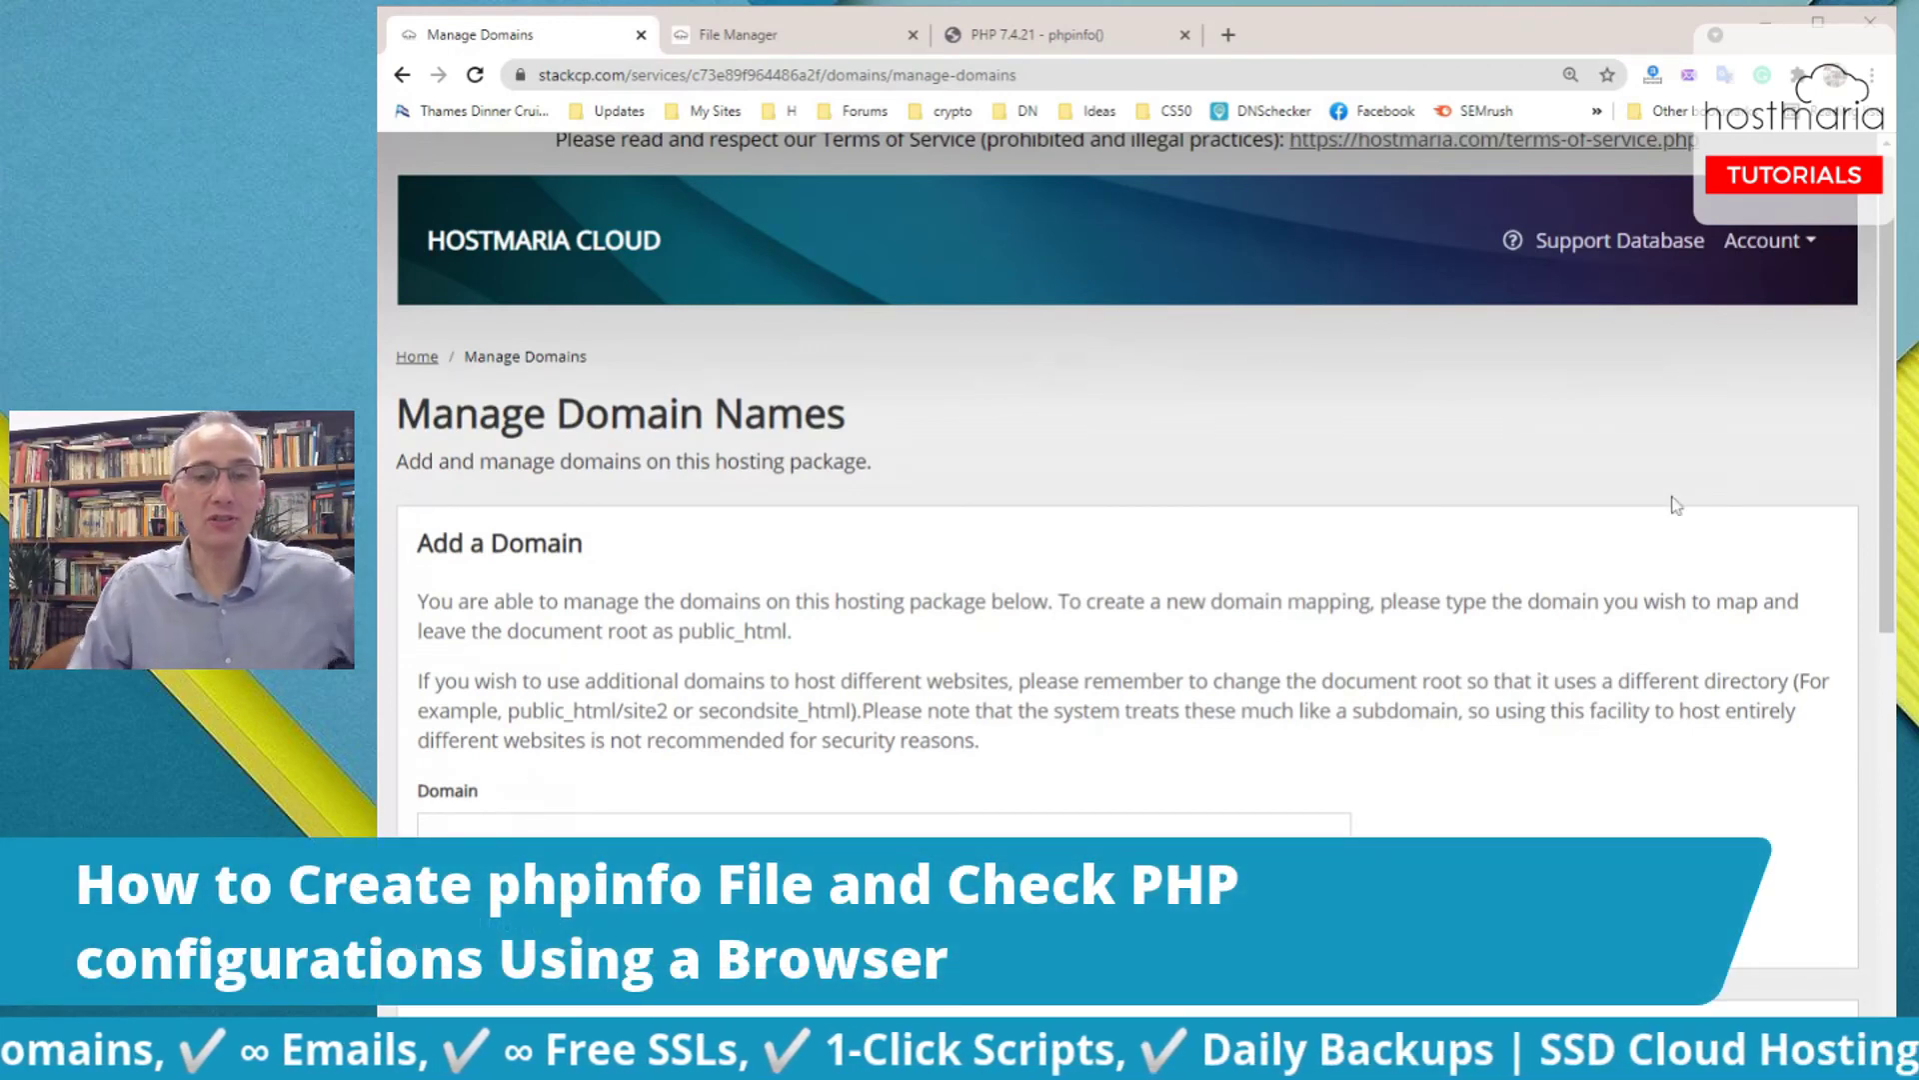
left_click(417, 357)
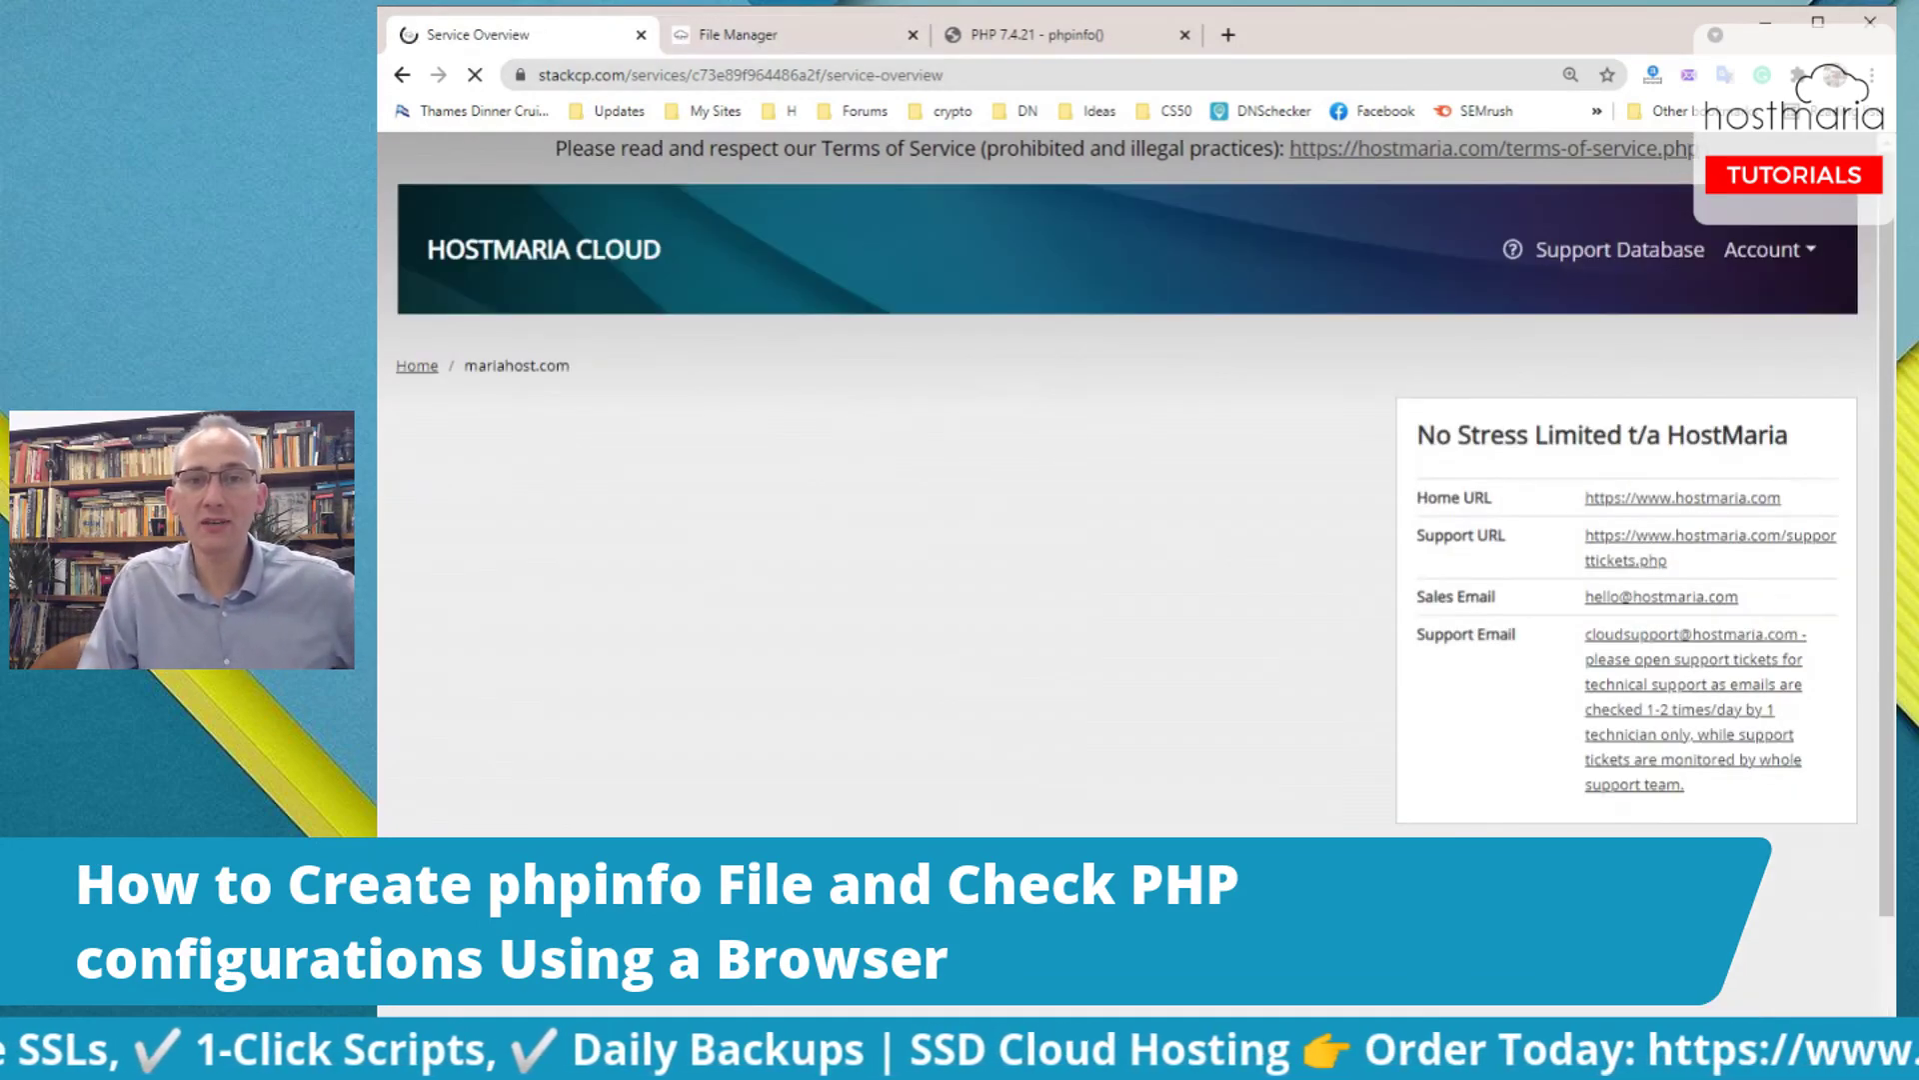